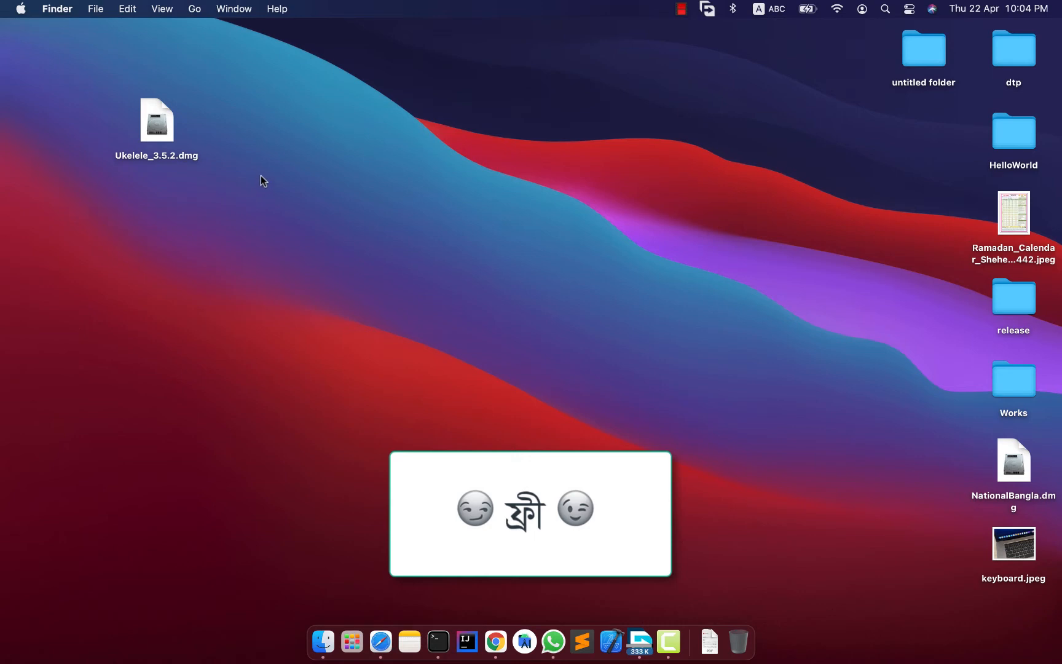
{"action": "left_click", "coordinate": [158, 126]}
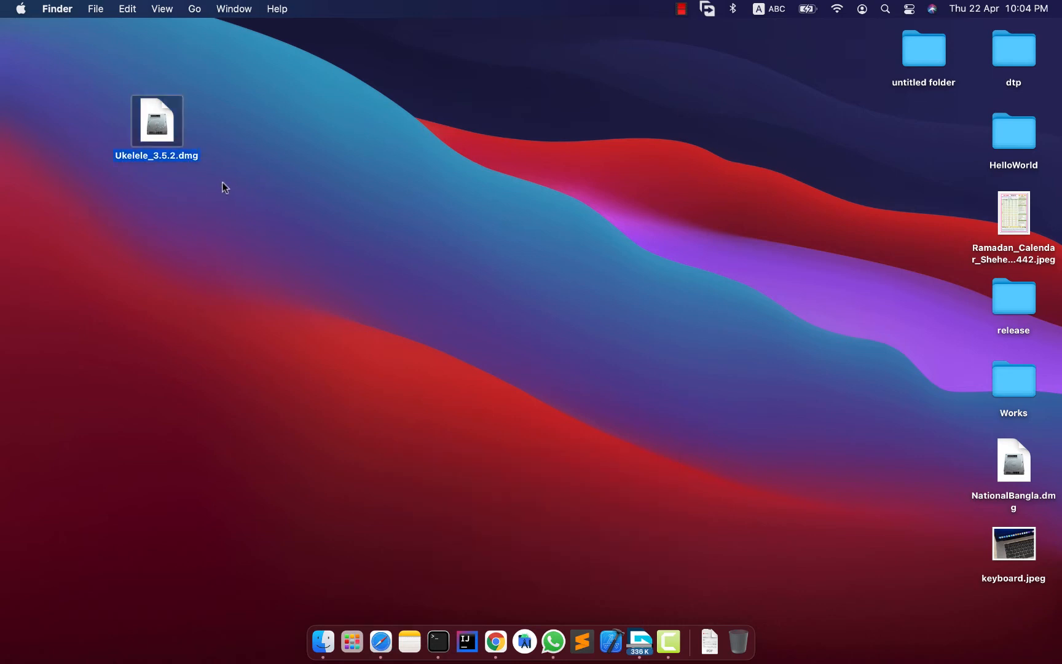
{"action": "left_click_drag", "start_coordinate": [155, 131], "coordinate": [197, 140]}
{"action": "left_click", "coordinate": [336, 166]}
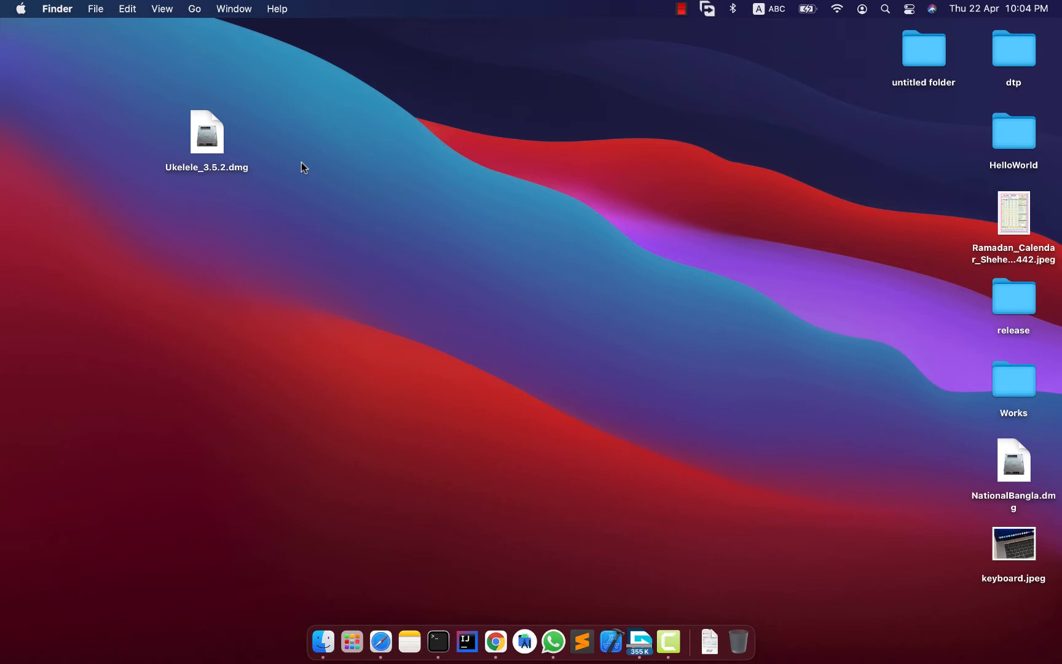
{"action": "left_click", "coordinate": [202, 142]}
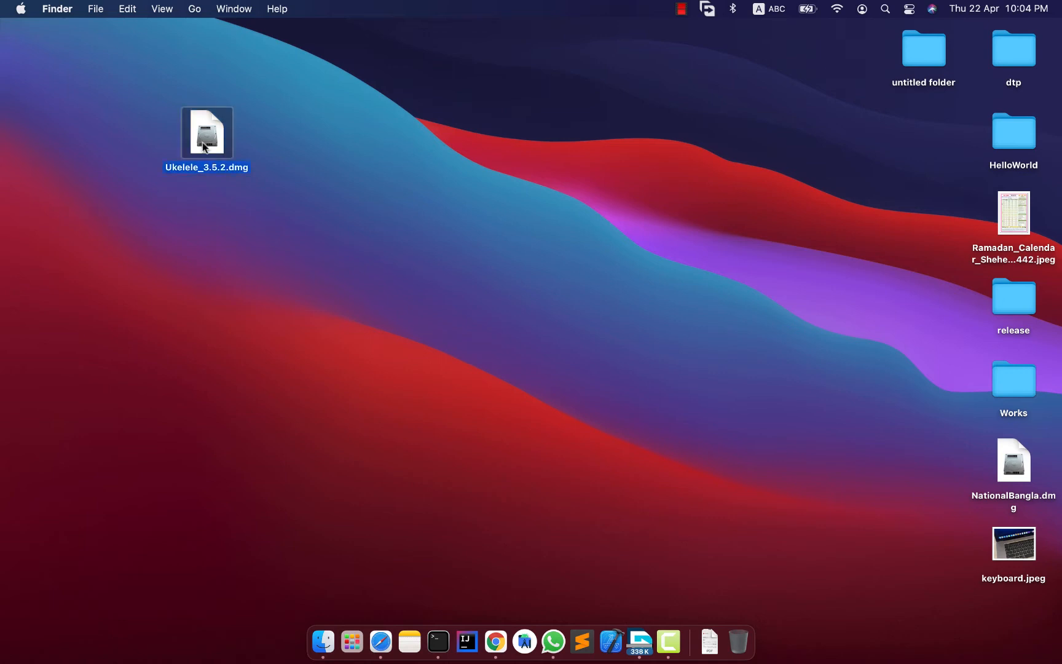
{"action": "left_click", "coordinate": [381, 178]}
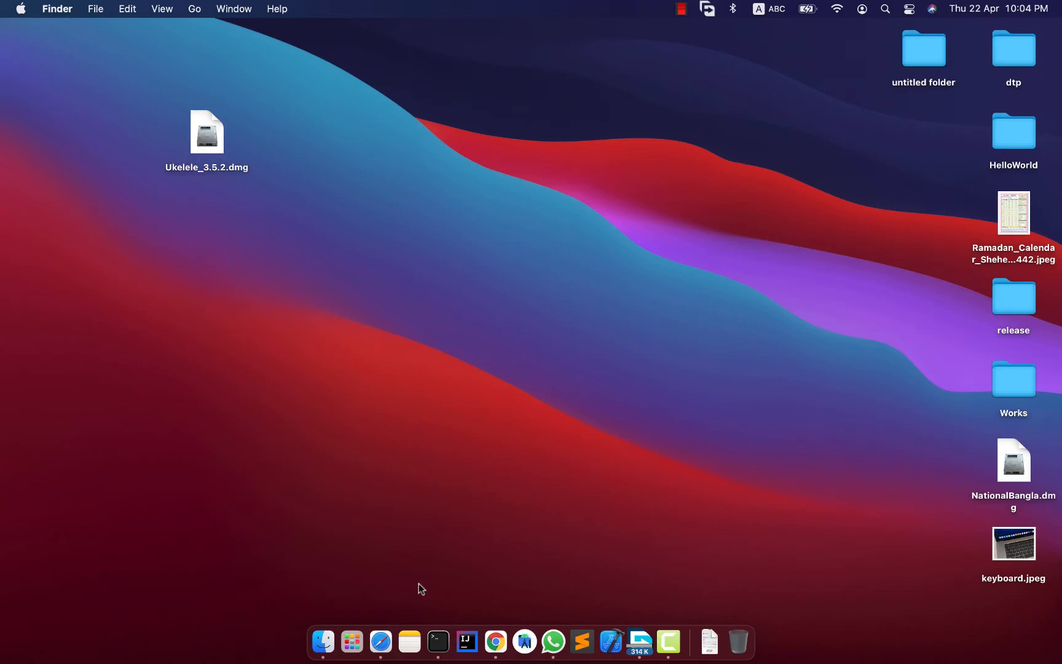
{"action": "left_click", "coordinate": [381, 639]}
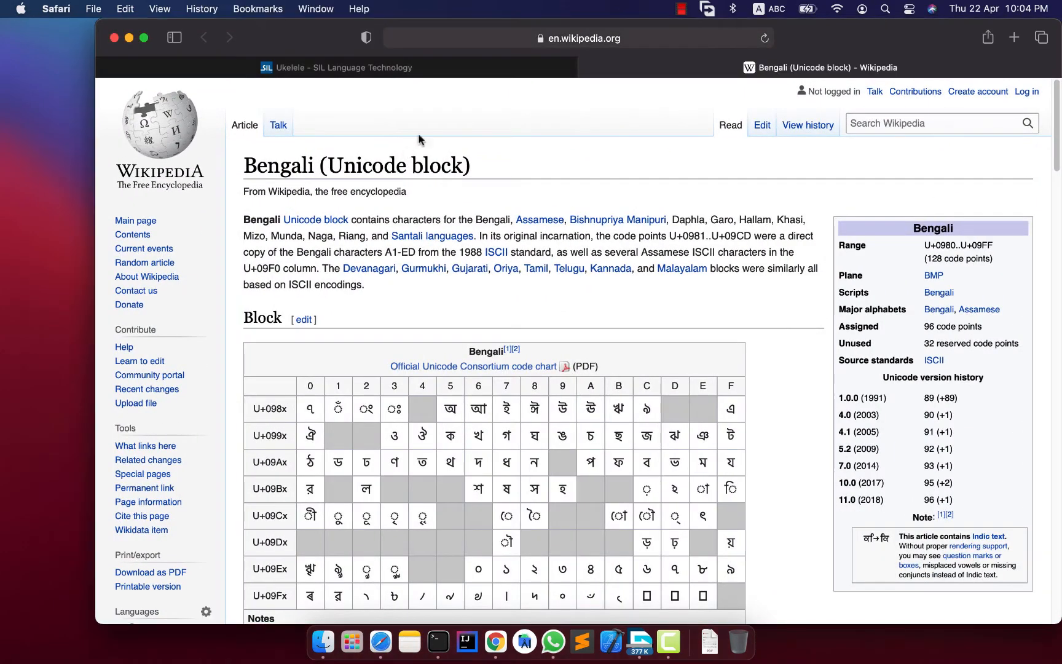
{"action": "left_click", "coordinate": [416, 67]}
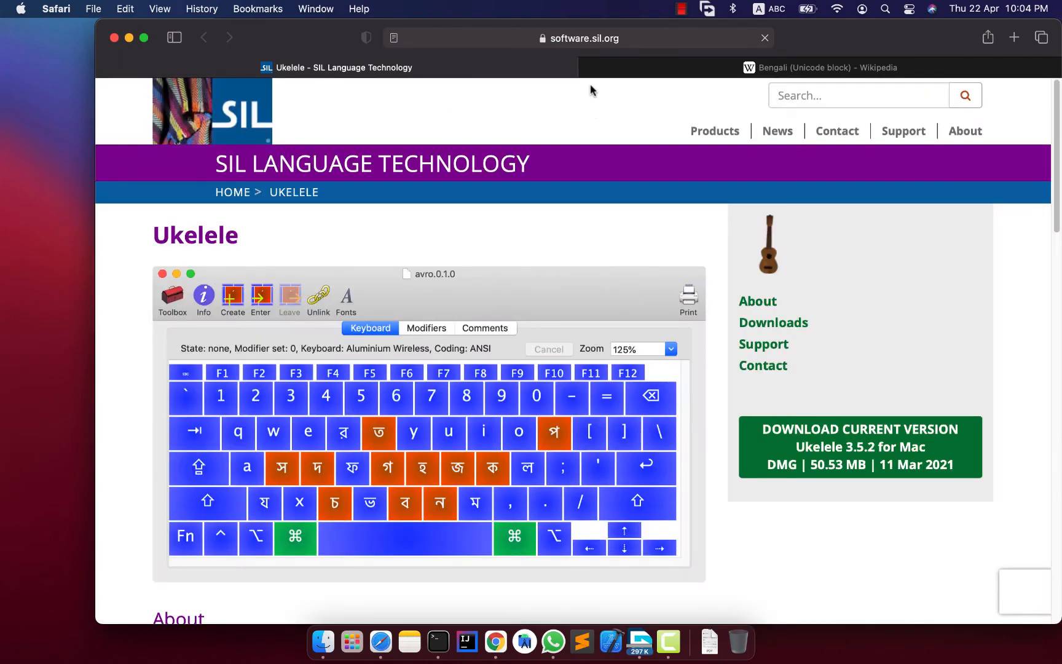
{"action": "left_click", "coordinate": [630, 38]}
{"action": "left_click", "coordinate": [509, 38]}
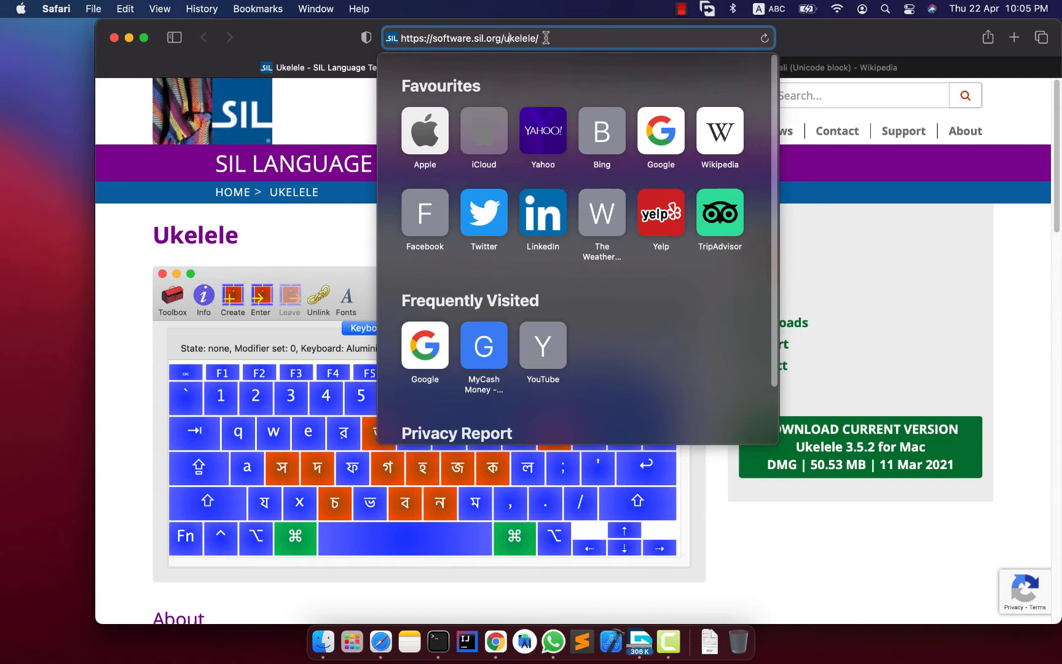
{"action": "left_click_drag", "start_coordinate": [541, 38], "coordinate": [365, 24]}
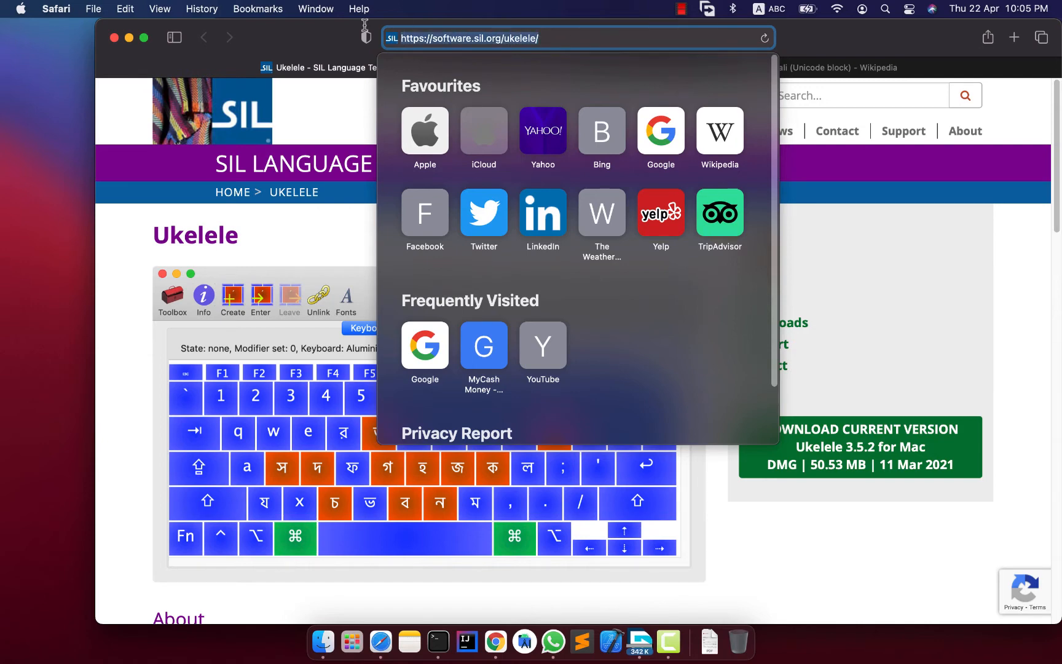
{"action": "left_click", "coordinate": [317, 235]}
Find the Ukelele 3.5.2 release for Mac in the page's Downloads list, then minimize the browser window.
{"action": "scroll", "coordinate": [425, 231], "scroll_direction": "down", "scroll_amount": 2}
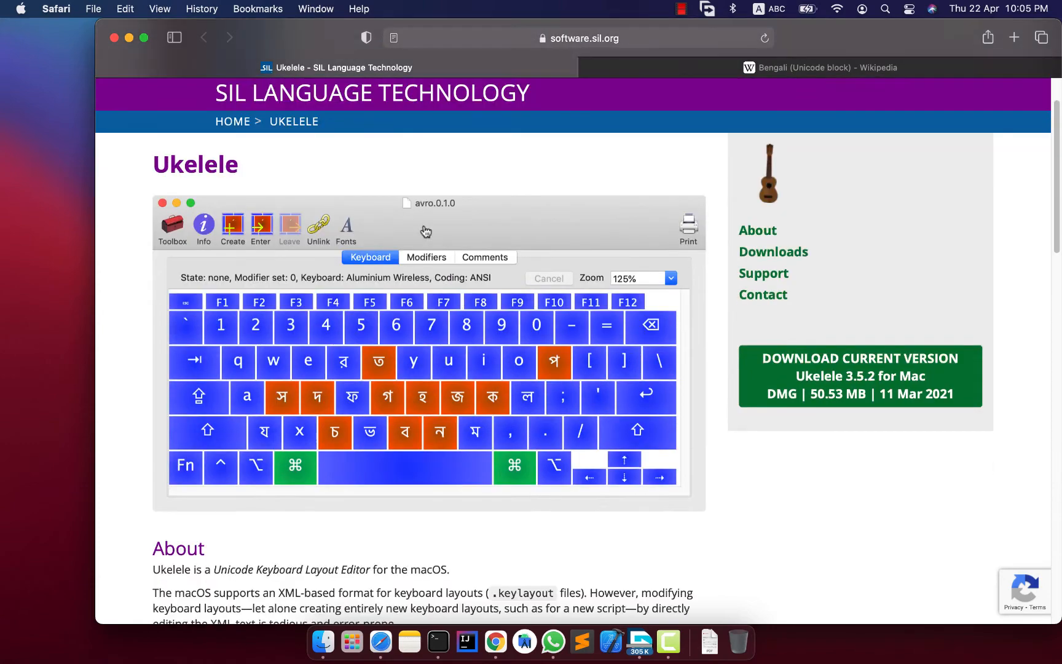
{"action": "scroll", "coordinate": [425, 231], "scroll_direction": "down", "scroll_amount": 10}
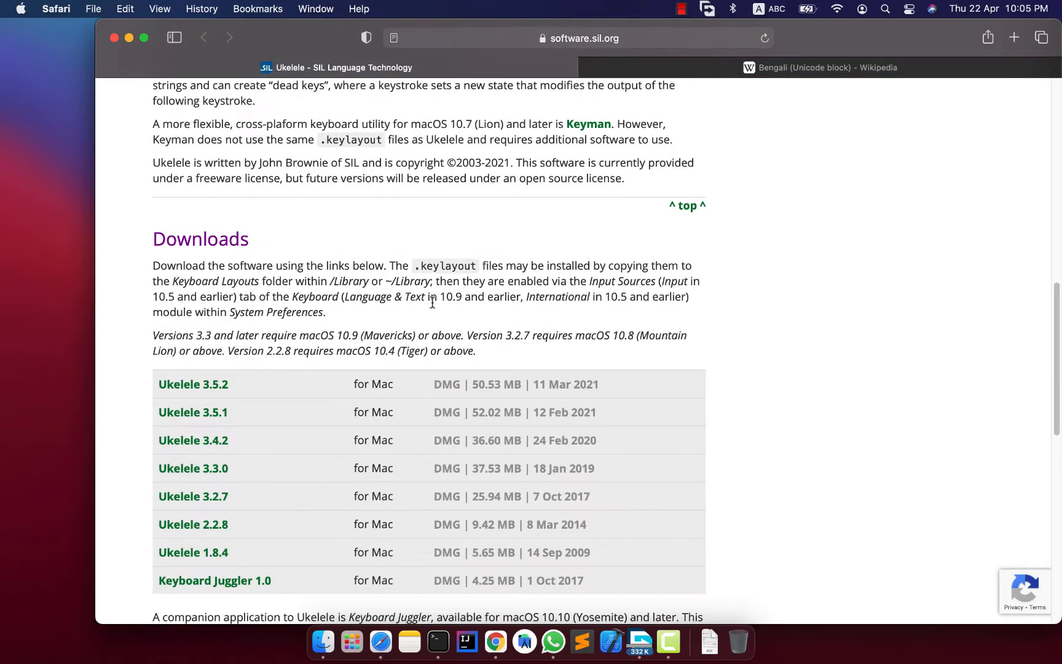
{"action": "scroll", "coordinate": [430, 302], "scroll_direction": "down", "scroll_amount": 1}
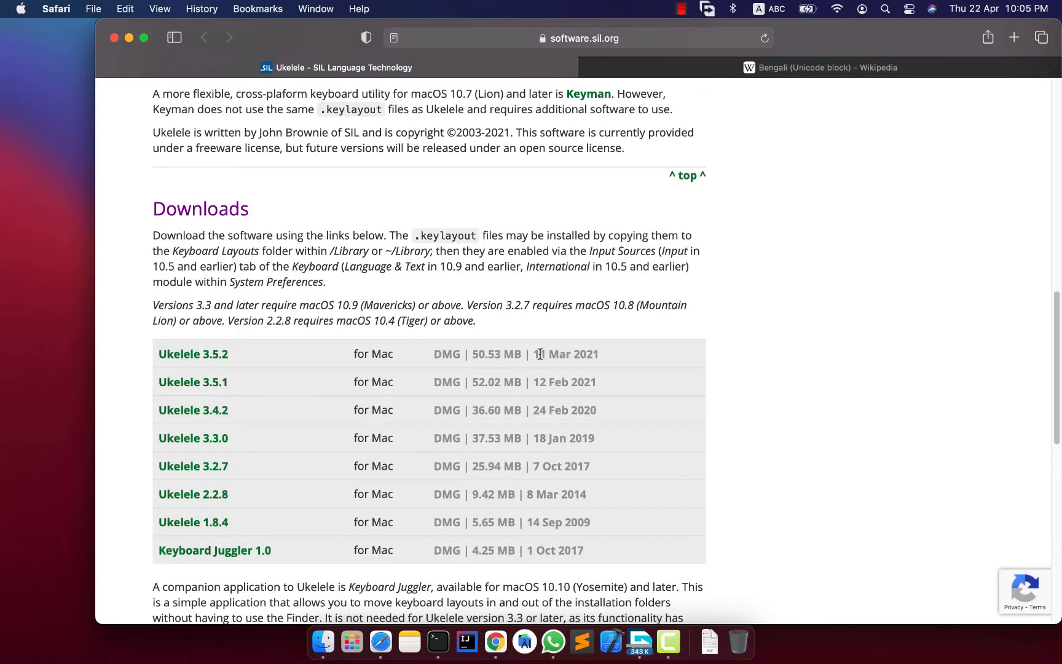
{"action": "left_click_drag", "start_coordinate": [531, 353], "coordinate": [633, 355]}
{"action": "left_click", "coordinate": [617, 355]}
{"action": "left_click", "coordinate": [129, 38]}
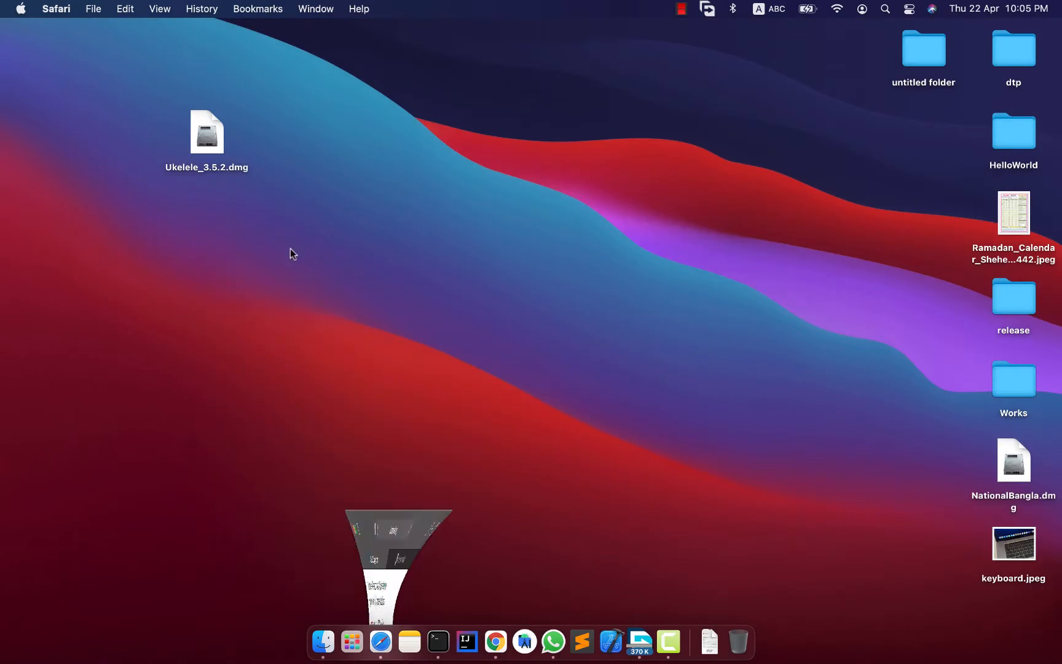
Open the Ukelele_3.5.2.dmg disk image on the desktop.
{"action": "left_click", "coordinate": [209, 138]}
{"action": "left_click", "coordinate": [284, 154]}
{"action": "left_click_drag", "start_coordinate": [202, 142], "coordinate": [210, 152]}
{"action": "left_click", "coordinate": [302, 165]}
{"action": "left_click", "coordinate": [233, 162]}
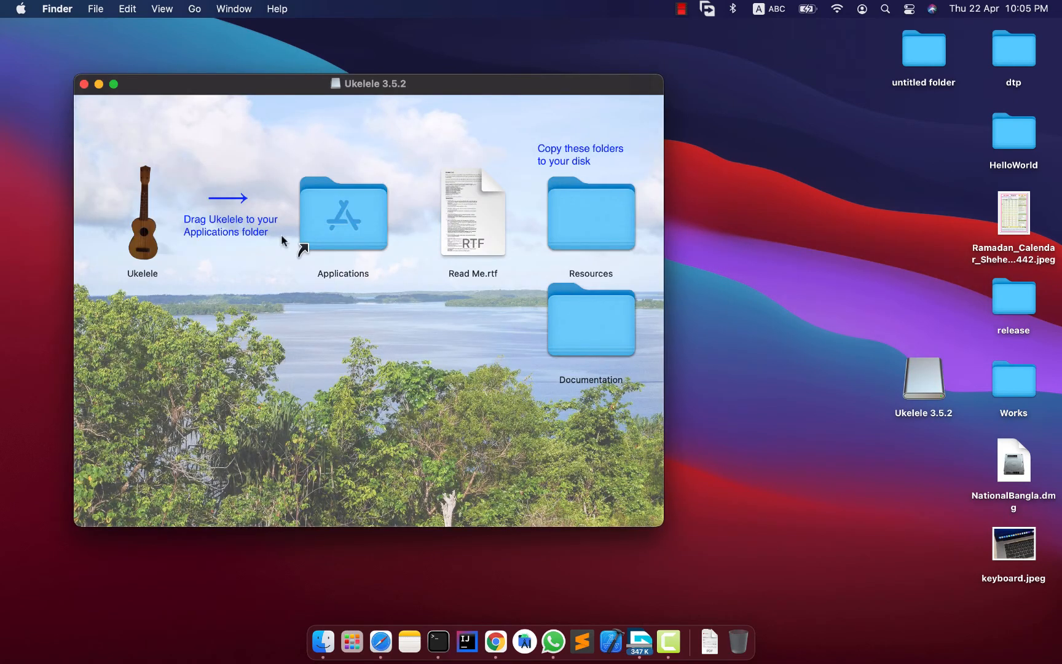
Try to copy the Ukelele app from the disk image into the Applications folder.
{"action": "left_click", "coordinate": [140, 217]}
{"action": "left_click", "coordinate": [349, 218]}
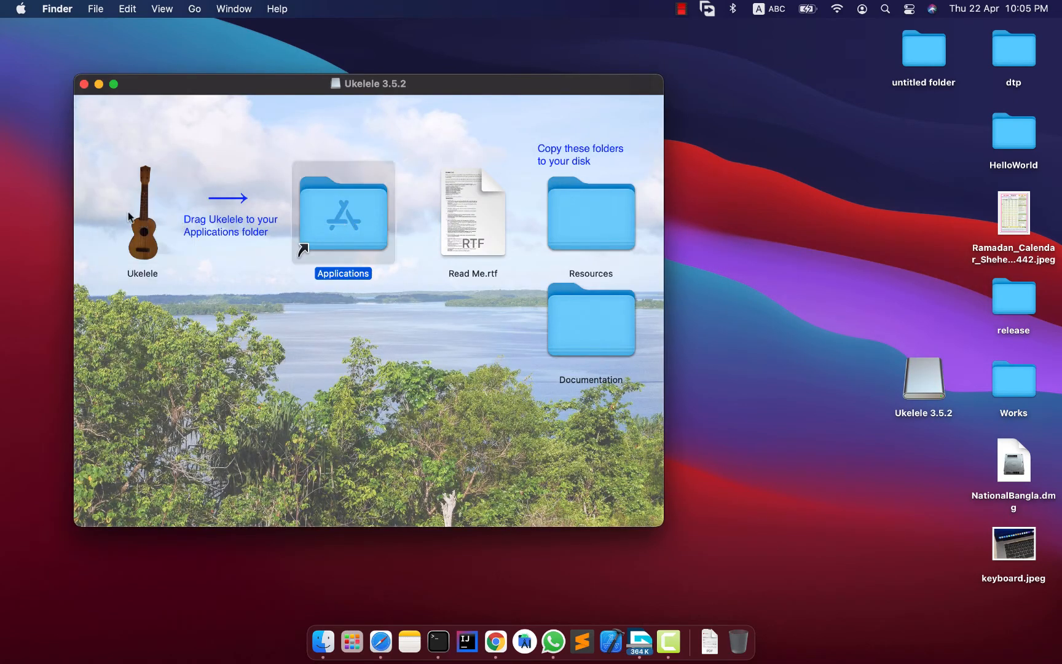
{"action": "left_click_drag", "start_coordinate": [136, 214], "coordinate": [232, 220]}
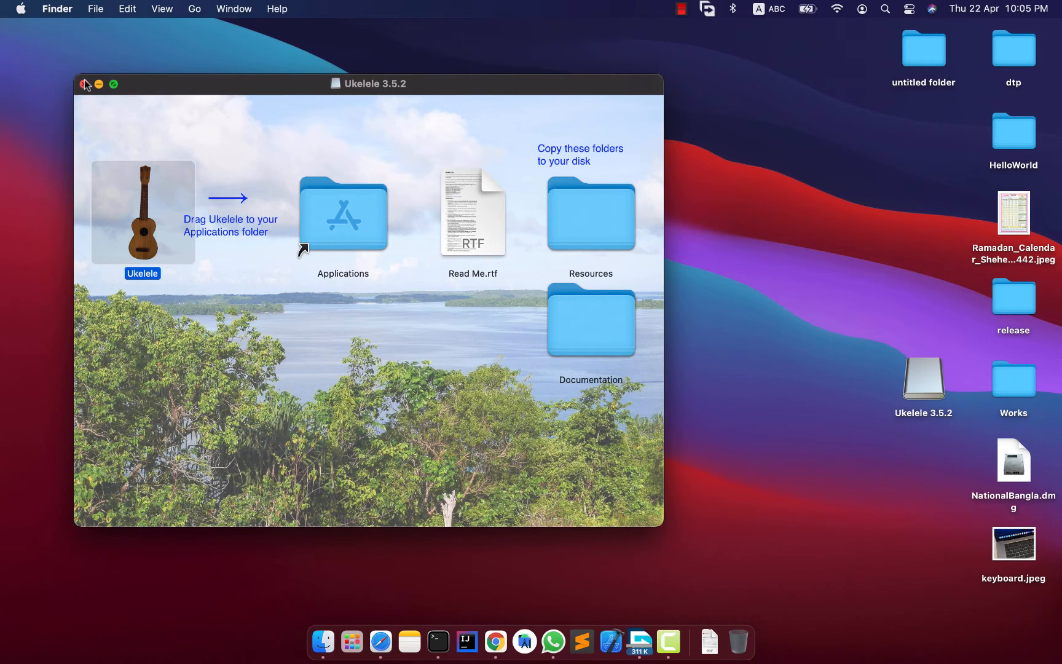
Close the disk image window and eject the Ukelele 3.5.2 volume from the desktop.
{"action": "left_click", "coordinate": [84, 84]}
{"action": "left_click", "coordinate": [928, 382]}
{"action": "right_click", "coordinate": [928, 382]}
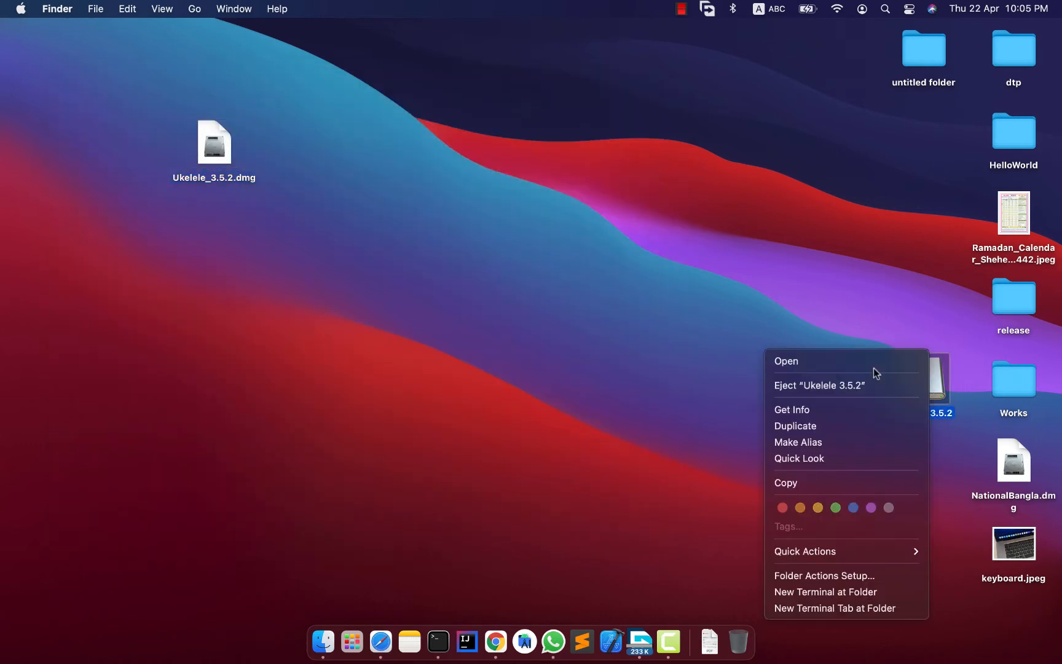
{"action": "left_click", "coordinate": [869, 384]}
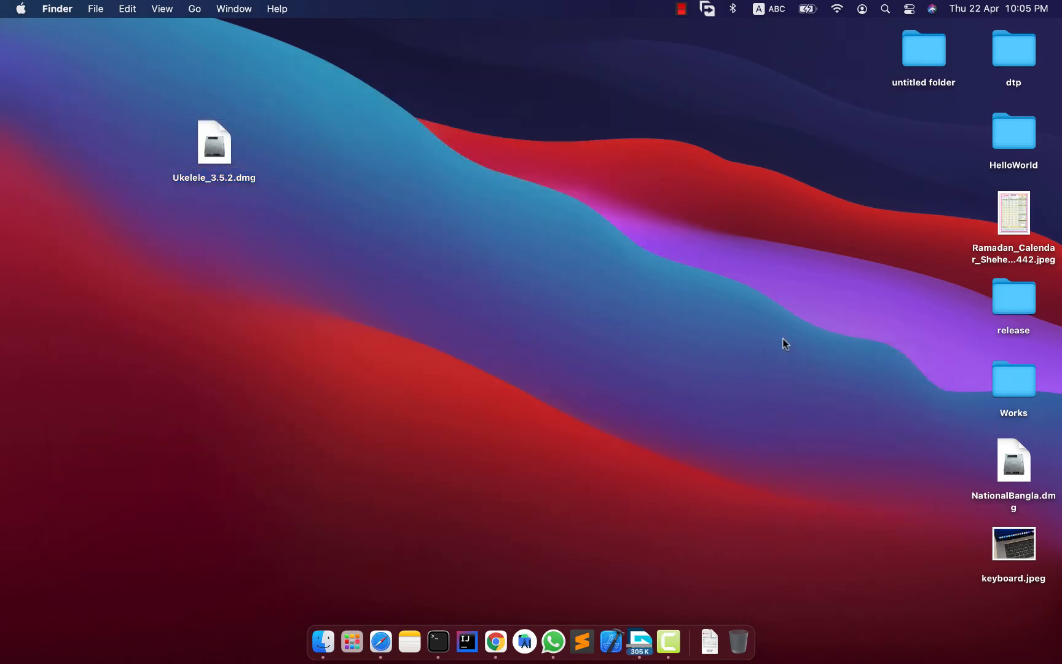
Launch Ukelele from Launchpad and reposition its untitled keyboard window.
{"action": "left_click", "coordinate": [205, 150]}
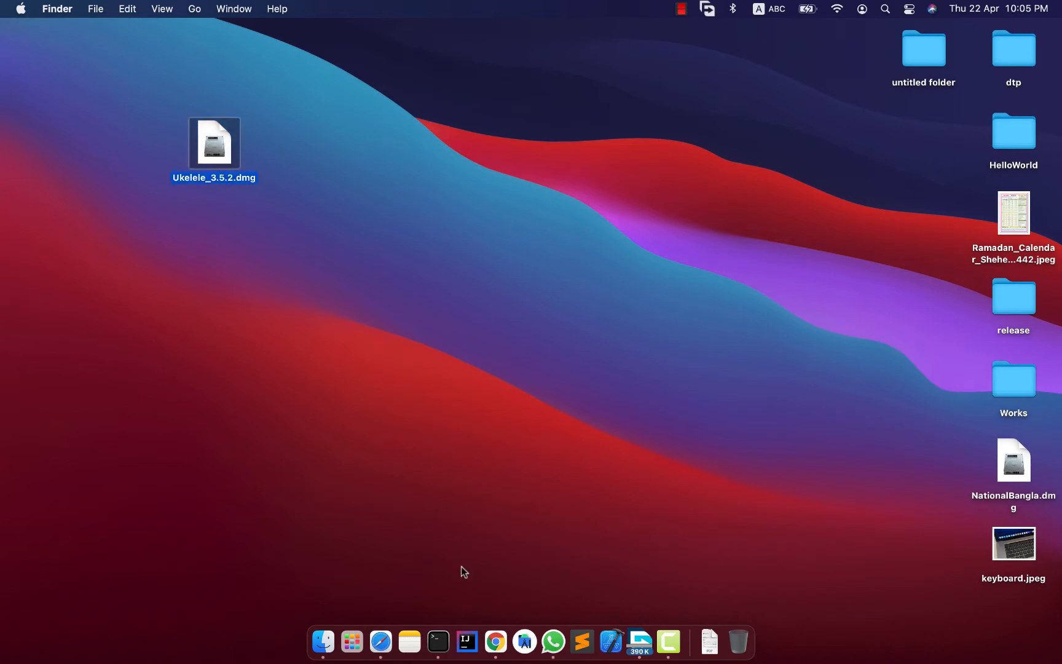
{"action": "left_click", "coordinate": [349, 637]}
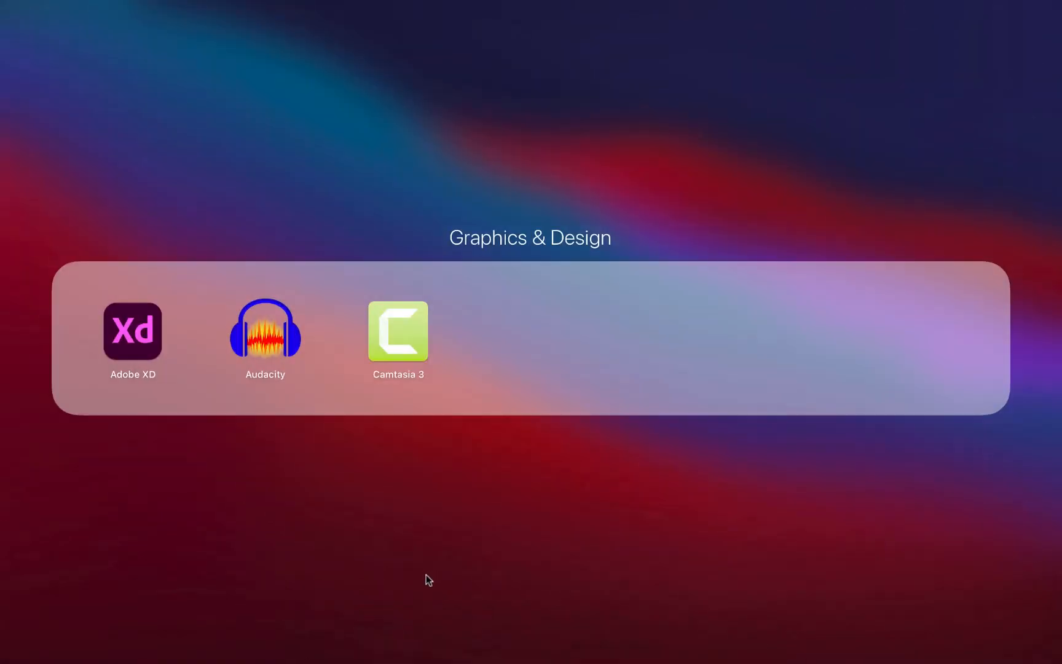
{"action": "left_click", "coordinate": [430, 571]}
{"action": "left_click", "coordinate": [139, 434]}
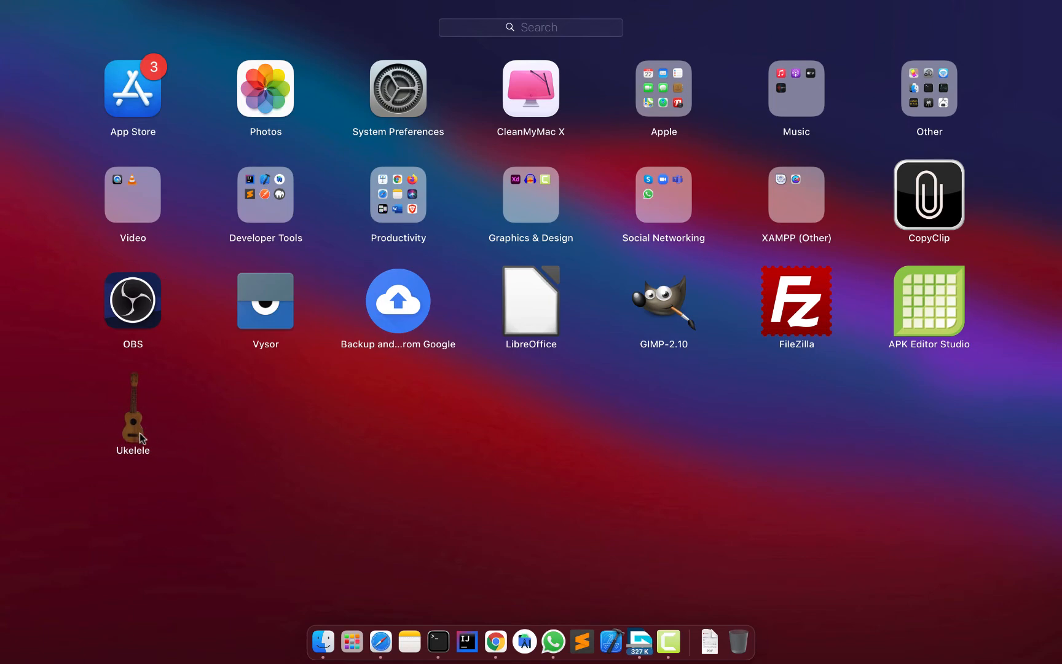
{"action": "left_click", "coordinate": [136, 426]}
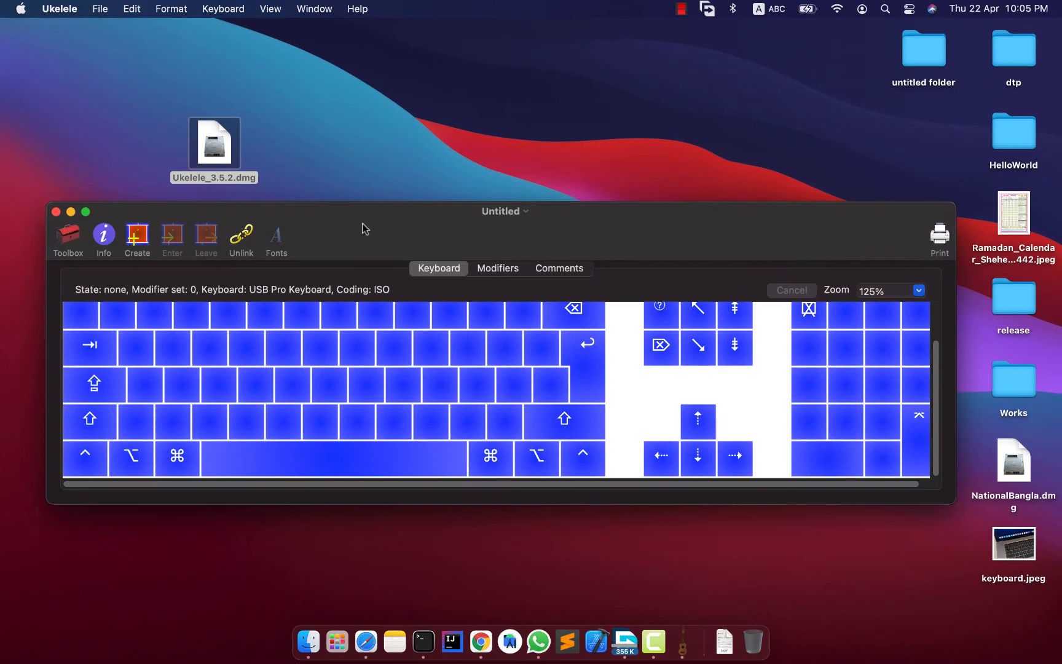
{"action": "left_click_drag", "start_coordinate": [365, 229], "coordinate": [379, 124]}
{"action": "left_click", "coordinate": [387, 115]}
{"action": "left_click", "coordinate": [379, 140]}
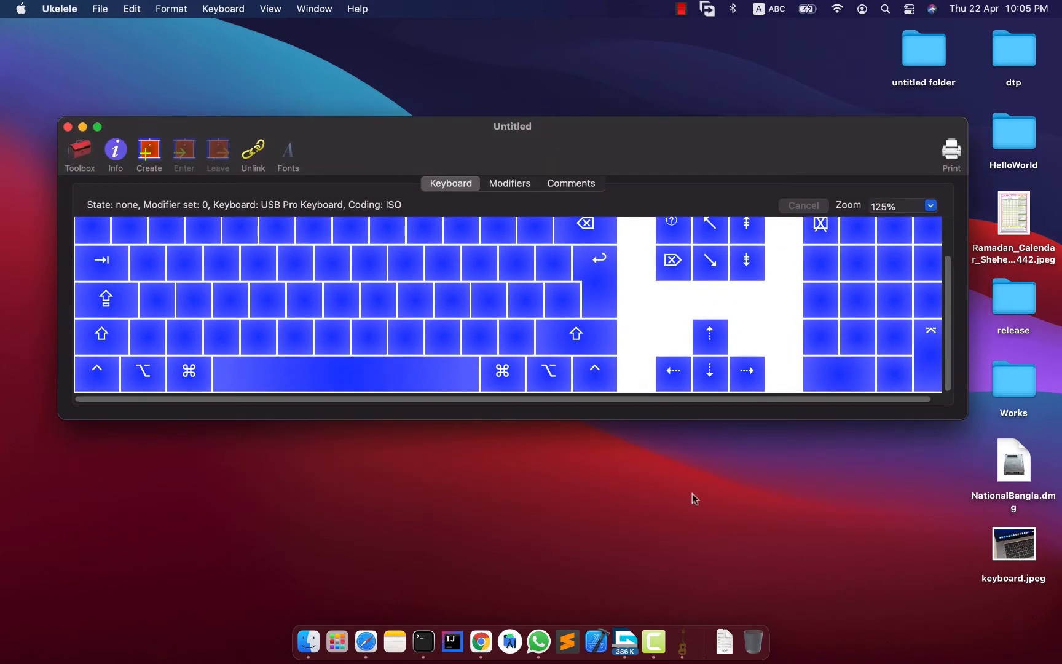
Set the untitled keyboard's zoom to 100% and move its window on the desktop.
{"action": "scroll", "coordinate": [682, 386], "scroll_direction": "up", "scroll_amount": 1}
{"action": "scroll", "coordinate": [953, 307], "scroll_direction": "up", "scroll_amount": 3}
{"action": "scroll", "coordinate": [953, 288], "scroll_direction": "down", "scroll_amount": 2}
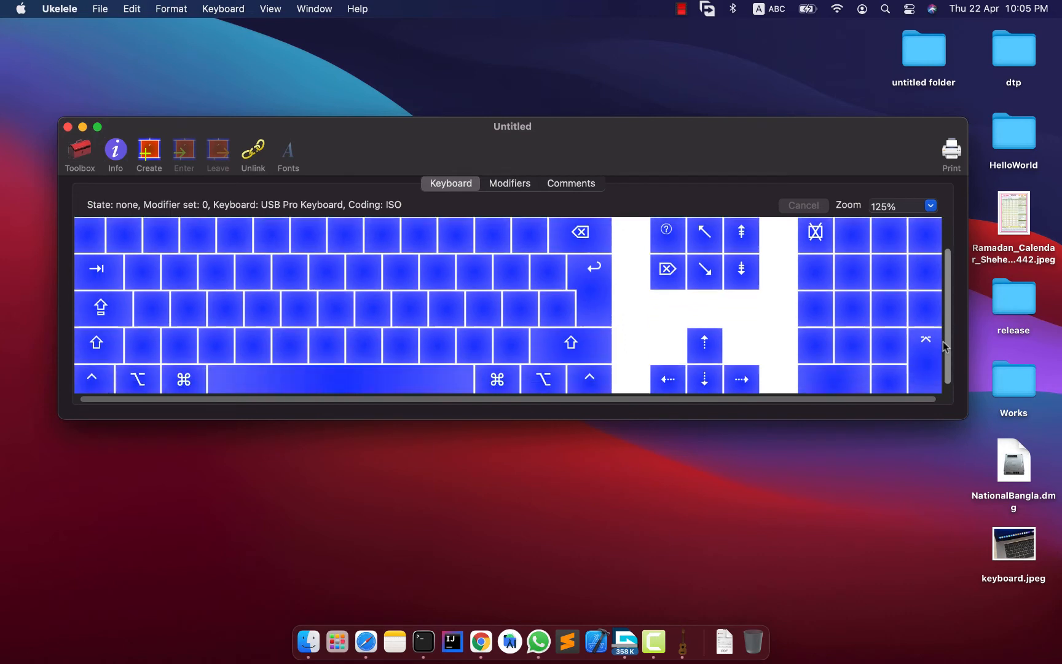
{"action": "scroll", "coordinate": [953, 287], "scroll_direction": "up", "scroll_amount": 2}
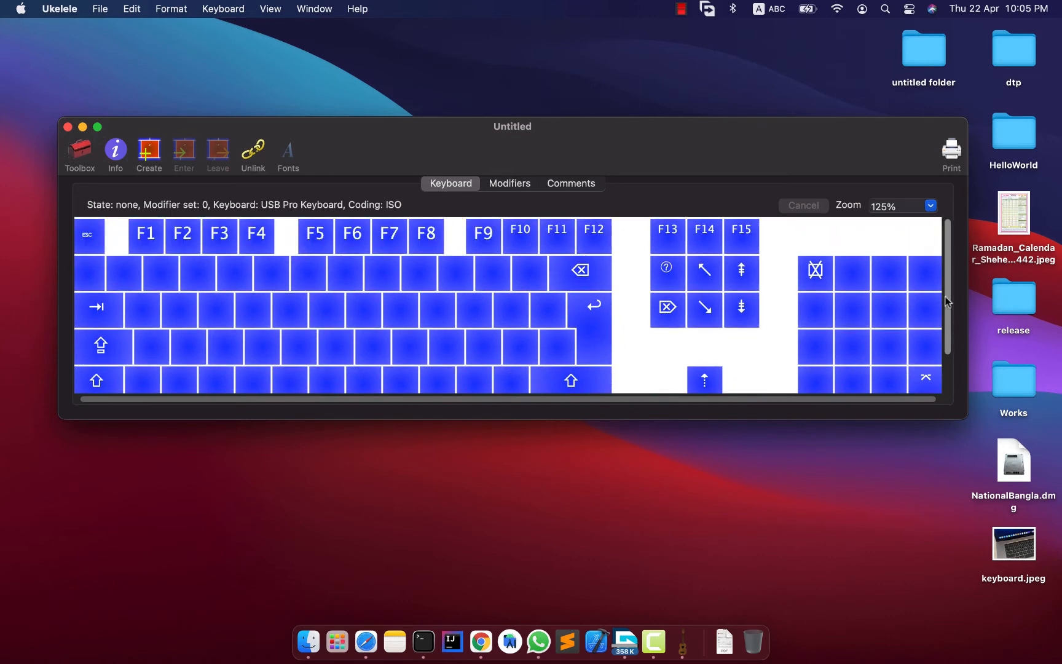
{"action": "left_click", "coordinate": [931, 205]}
{"action": "scroll", "coordinate": [903, 246], "scroll_direction": "up", "scroll_amount": 1}
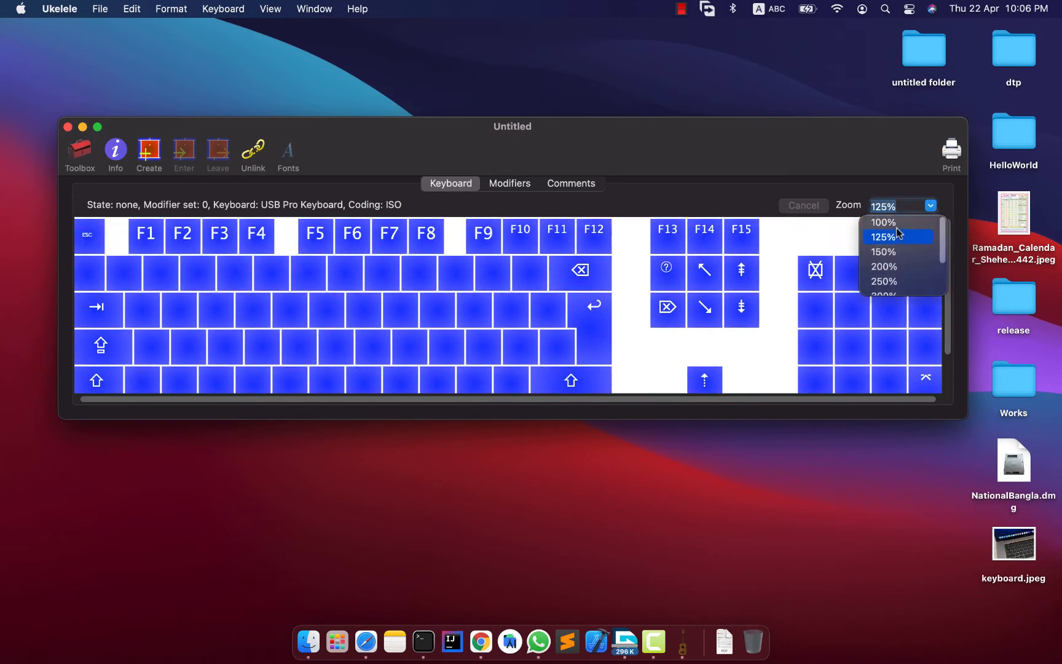
{"action": "left_click", "coordinate": [888, 234]}
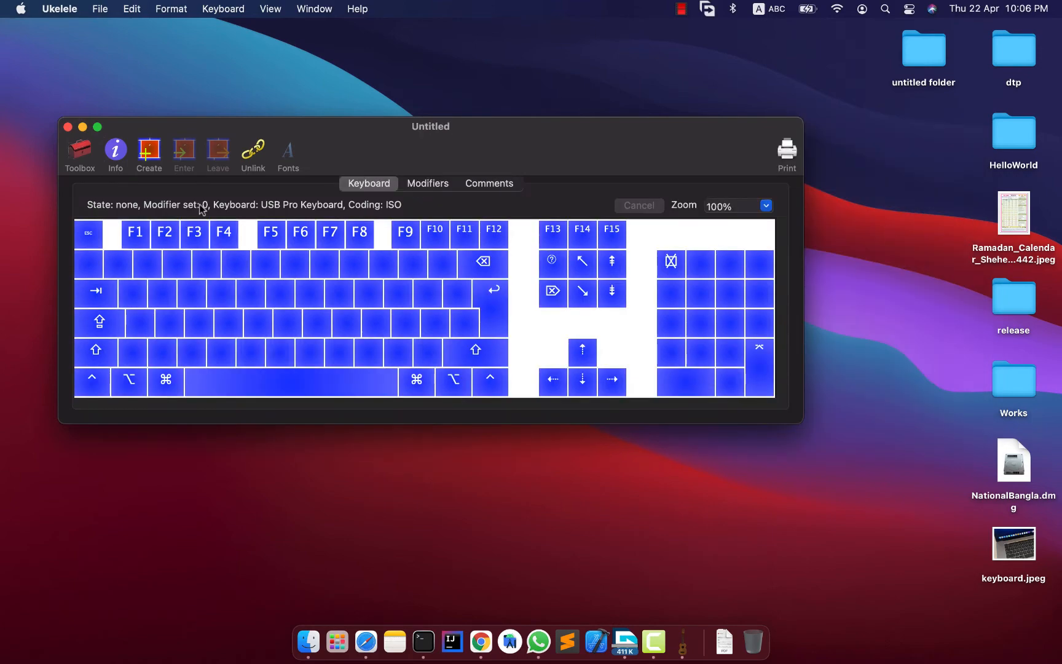
{"action": "left_click_drag", "start_coordinate": [329, 126], "coordinate": [381, 174]}
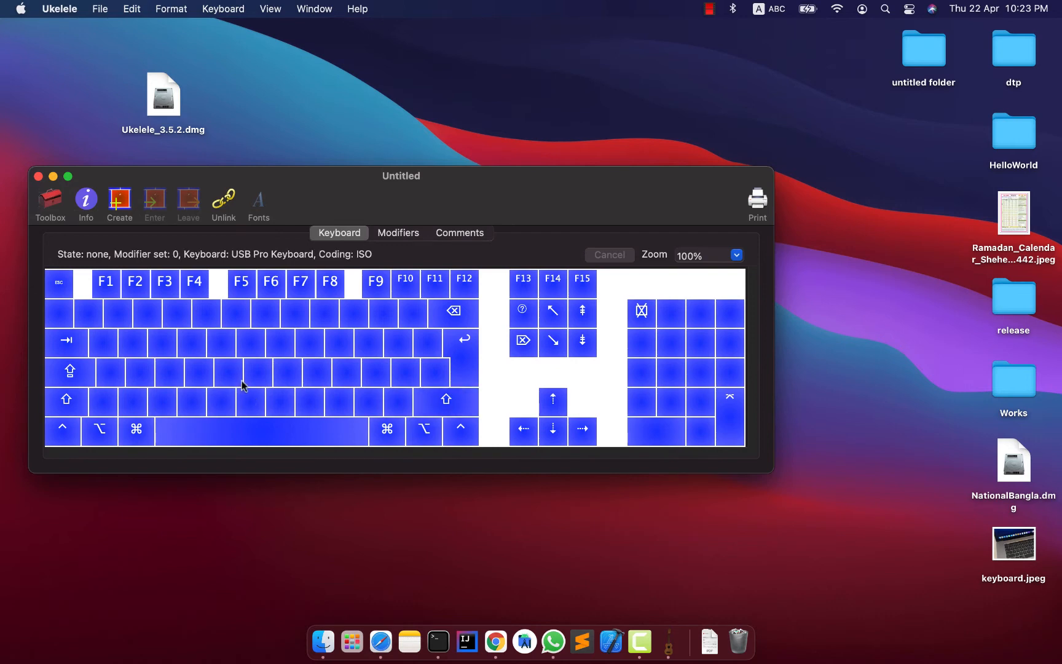
Switch to Safari and show the full address of the Wikipedia article Bengali (Unicode block).
{"action": "left_click", "coordinate": [381, 639]}
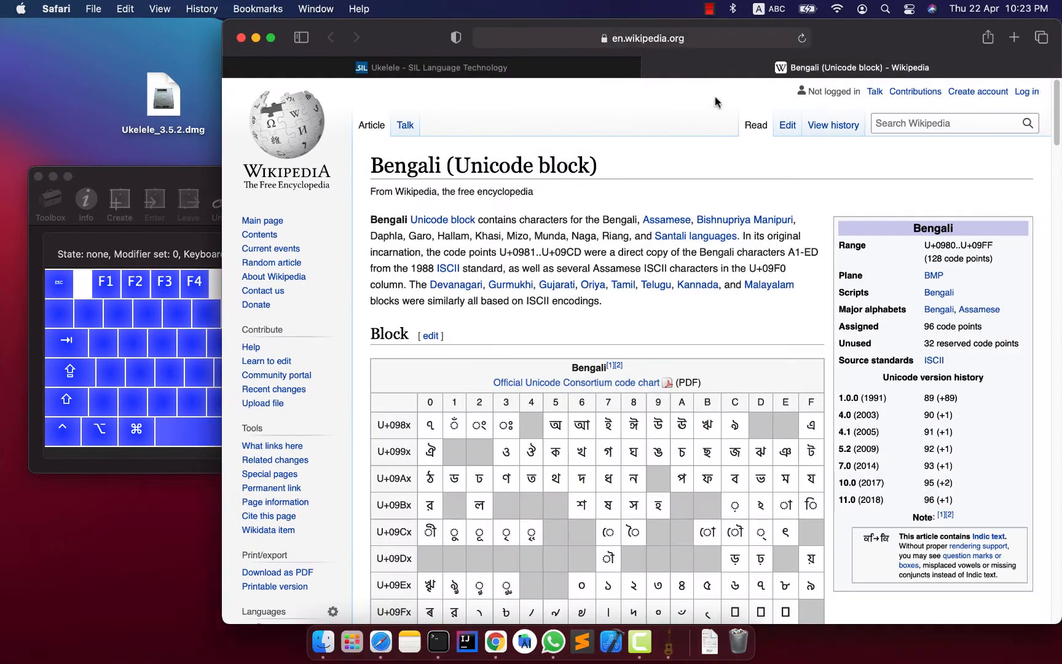
{"action": "left_click", "coordinate": [706, 36]}
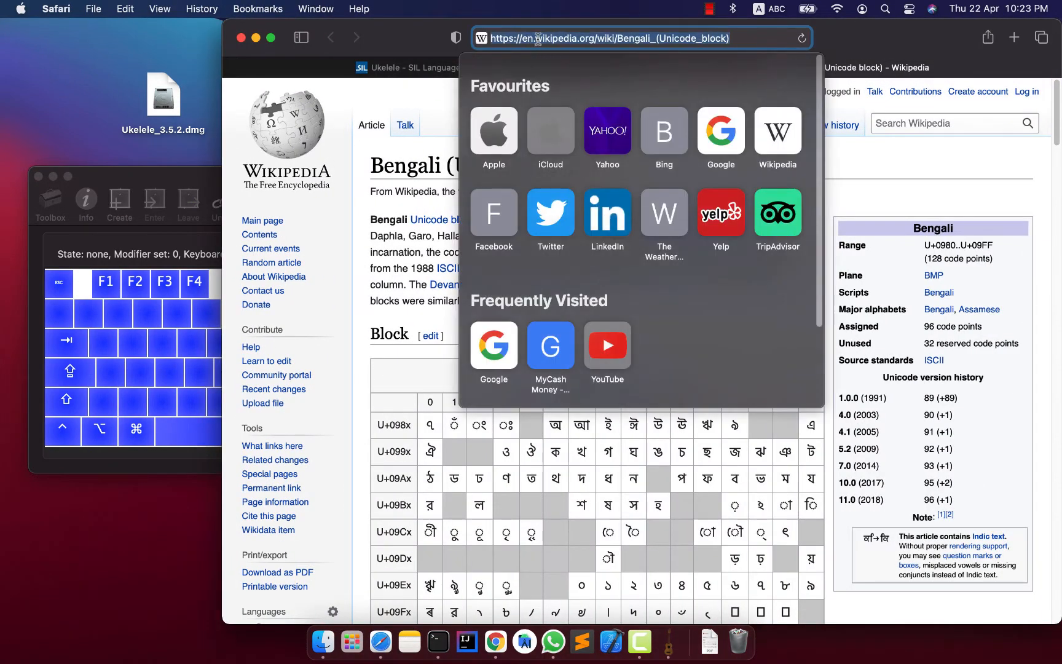
{"action": "left_click", "coordinate": [535, 38]}
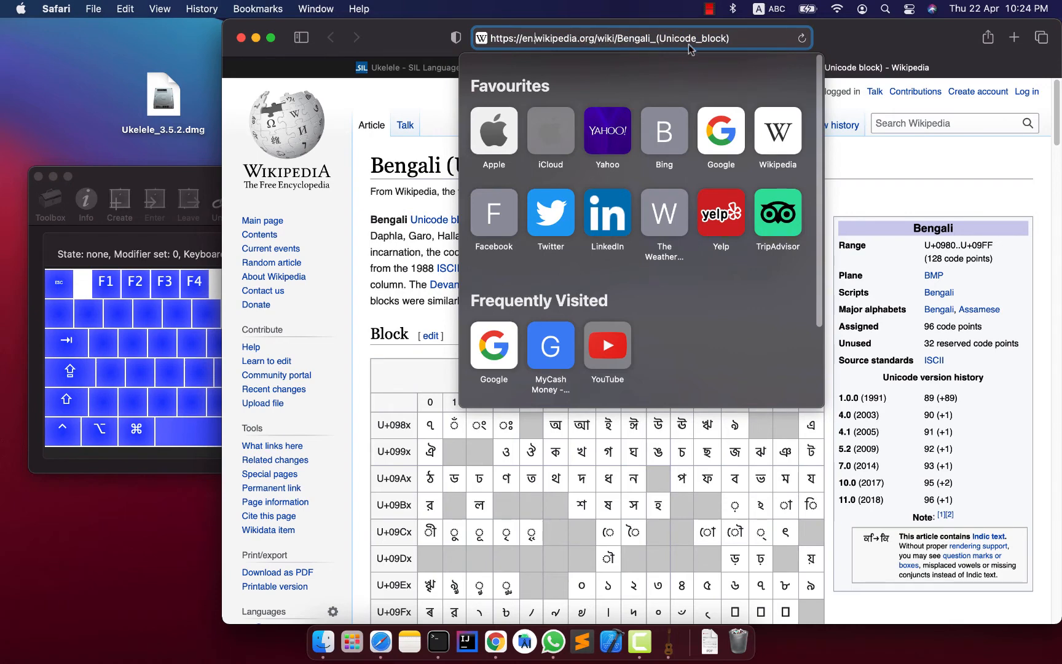
{"action": "triple_click", "coordinate": [749, 40]}
{"action": "left_click", "coordinate": [929, 194]}
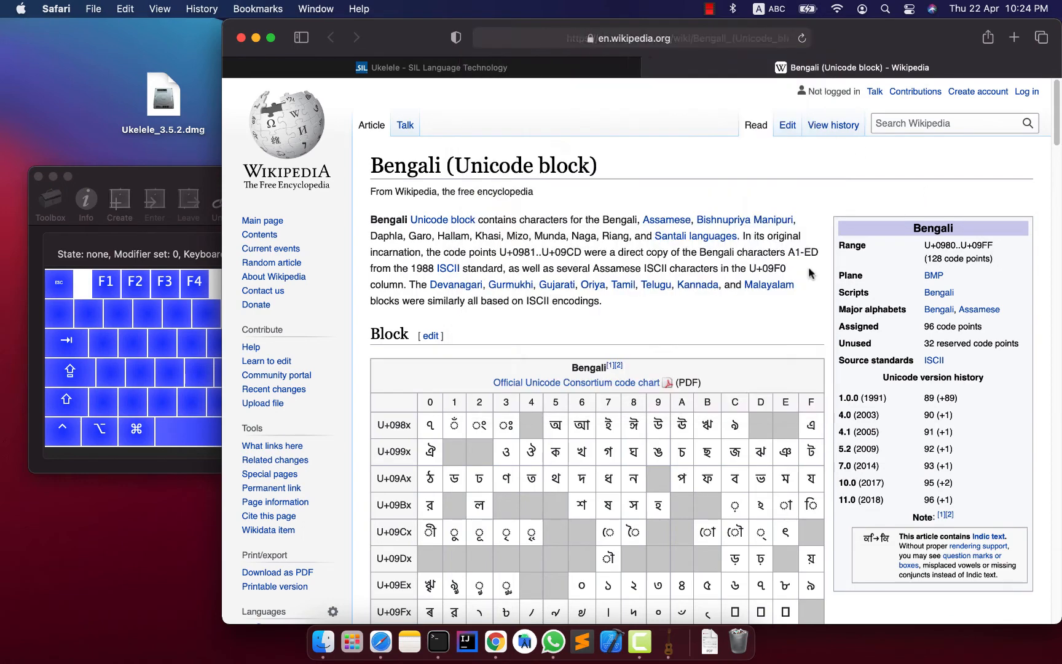
Examine the article's Bengali code chart, highlighting the letters অ, ই and ঈ and the vowel sign া.
{"action": "scroll", "coordinate": [652, 328], "scroll_direction": "down", "scroll_amount": 1}
{"action": "scroll", "coordinate": [652, 329], "scroll_direction": "down", "scroll_amount": 1}
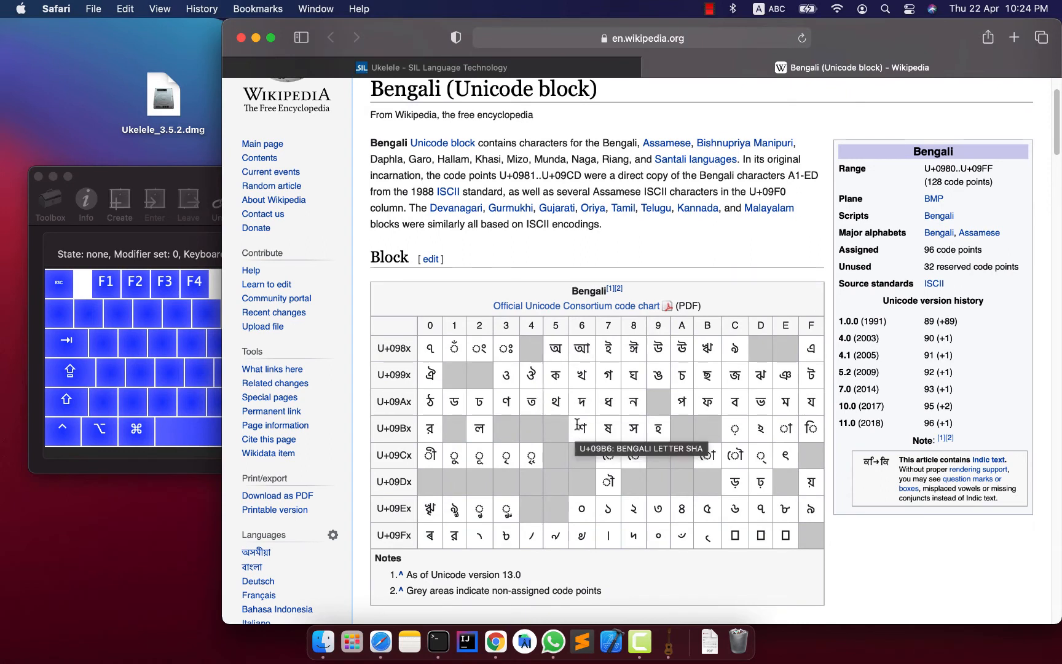
{"action": "scroll", "coordinate": [569, 432], "scroll_direction": "down", "scroll_amount": 1}
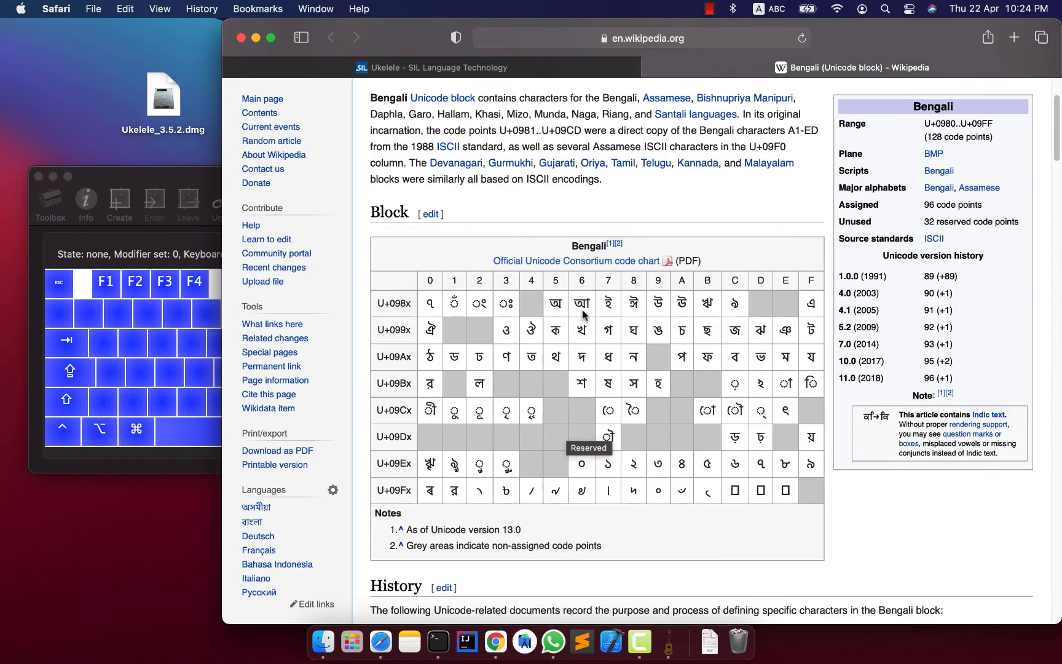
{"action": "double_click", "coordinate": [554, 302]}
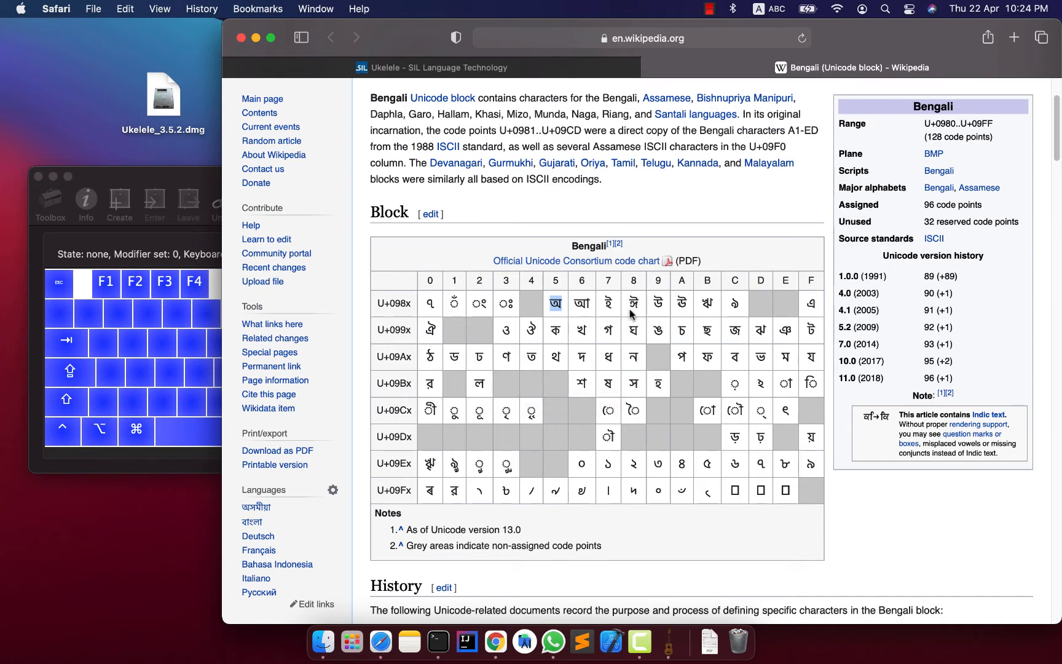
{"action": "left_click_drag", "start_coordinate": [608, 303], "coordinate": [640, 305]}
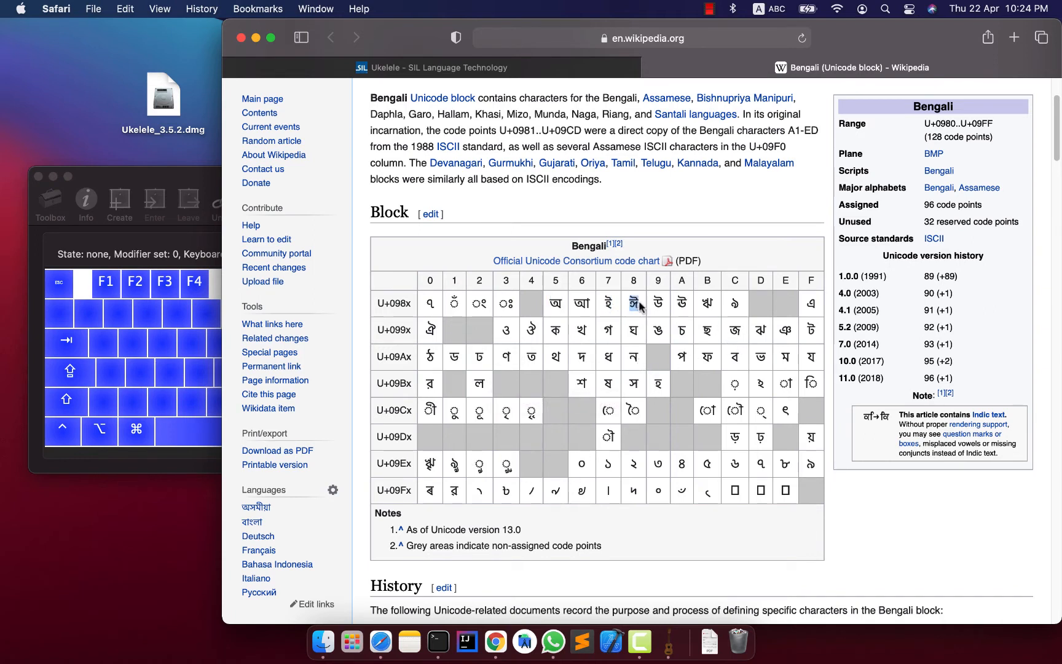
{"action": "left_click", "coordinate": [555, 303]}
{"action": "left_click_drag", "start_coordinate": [555, 304], "coordinate": [559, 307]}
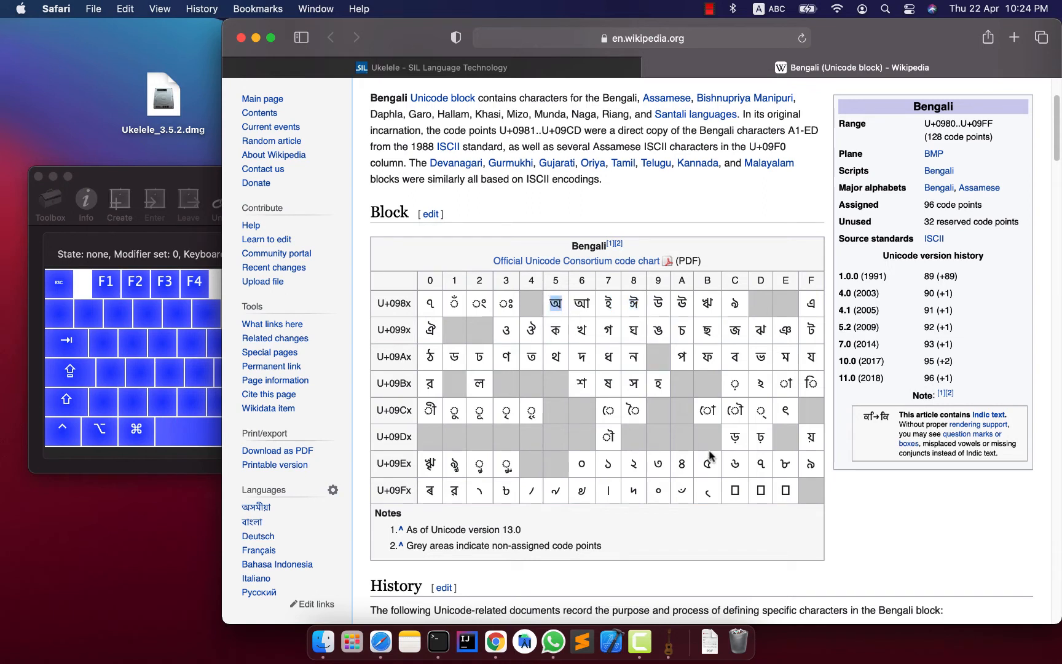
{"action": "left_click", "coordinate": [787, 384]}
{"action": "left_click_drag", "start_coordinate": [785, 384], "coordinate": [792, 383]}
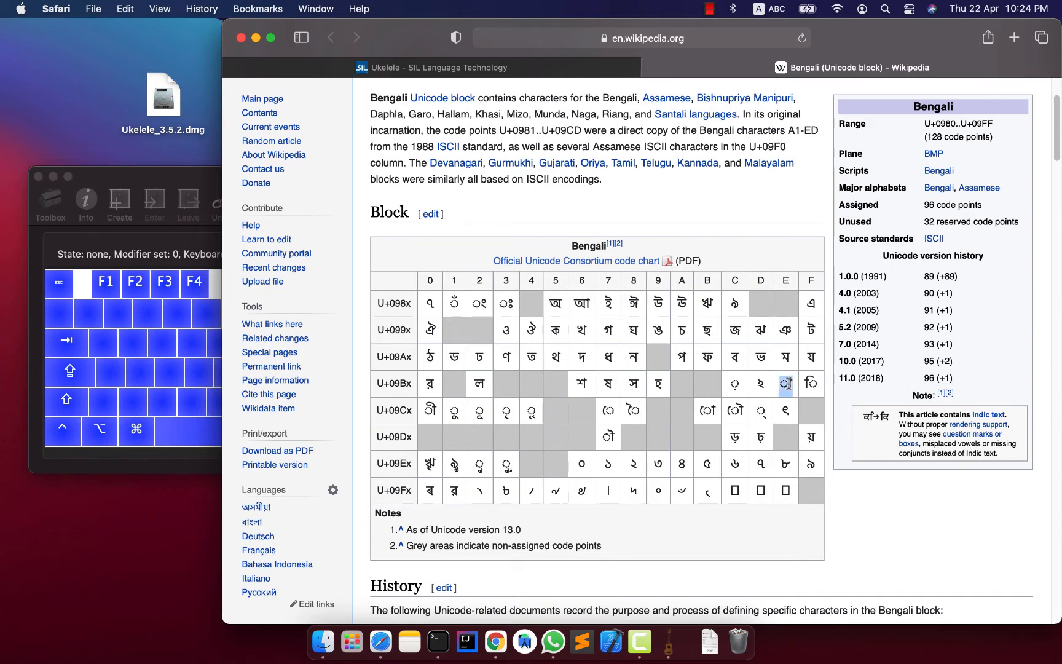
Copy the vowel sign া from the Bengali code chart and switch back to Ukelele.
{"action": "right_click", "coordinate": [790, 382]}
{"action": "left_click", "coordinate": [810, 435]}
{"action": "left_click", "coordinate": [792, 386]}
{"action": "left_click", "coordinate": [179, 177]}
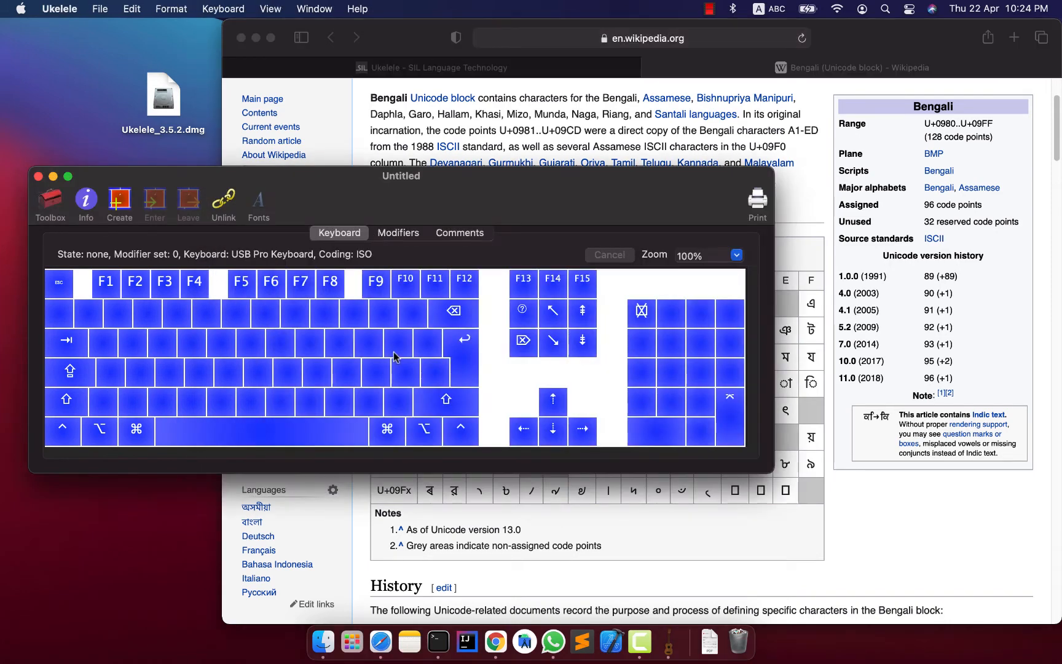
Set the F key's output without modifiers to the copied vowel sign া.
{"action": "key", "text": "f"}
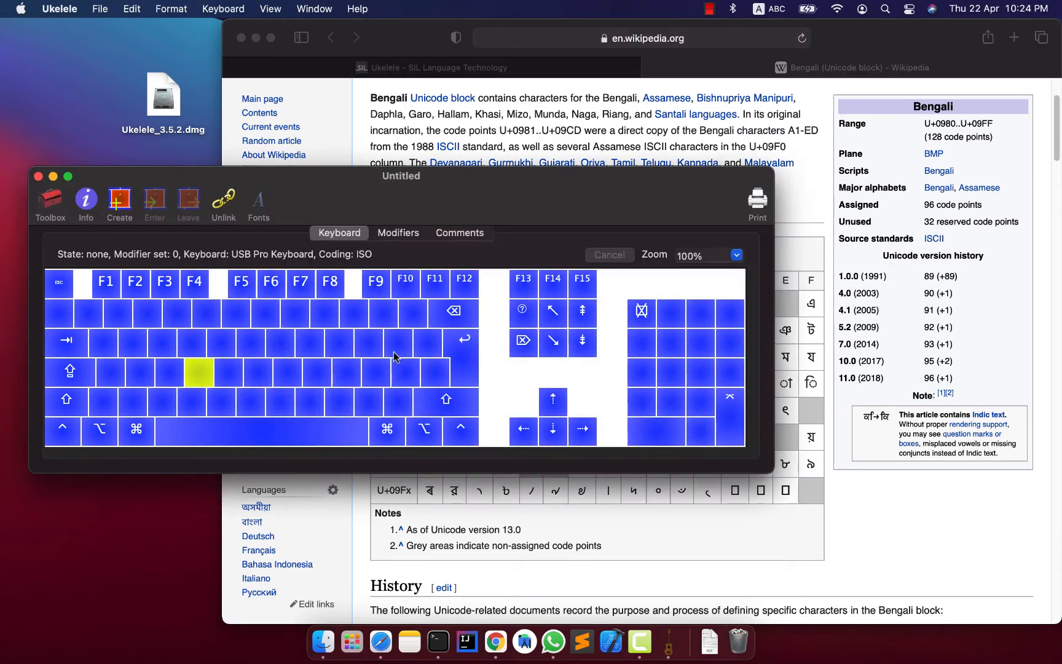
{"action": "double_click", "coordinate": [203, 378]}
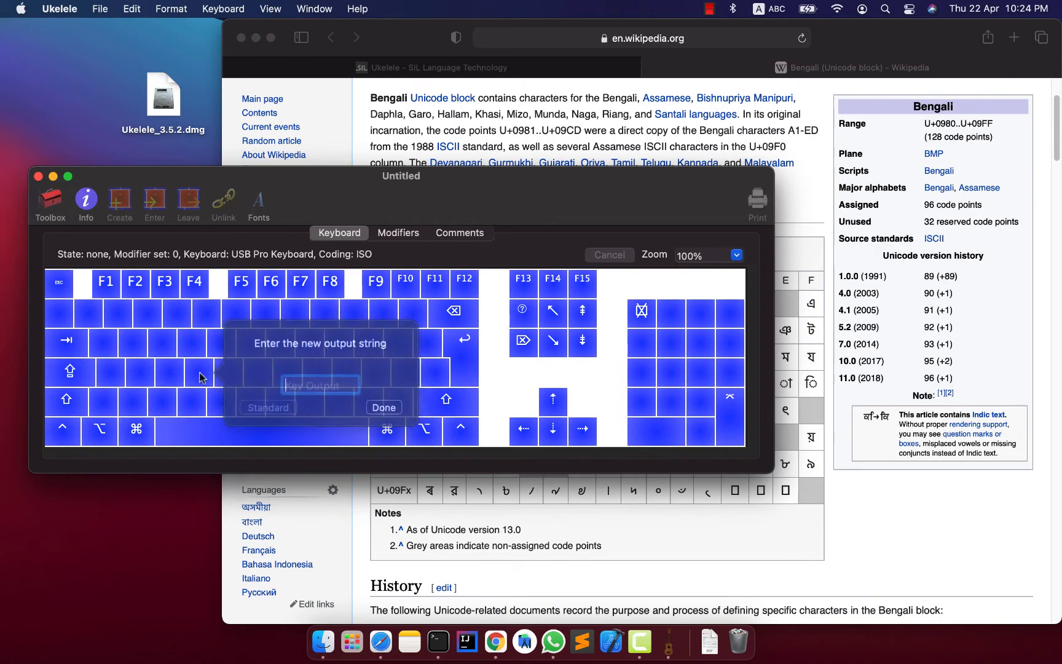
{"action": "right_click", "coordinate": [315, 385]}
{"action": "left_click", "coordinate": [338, 427]}
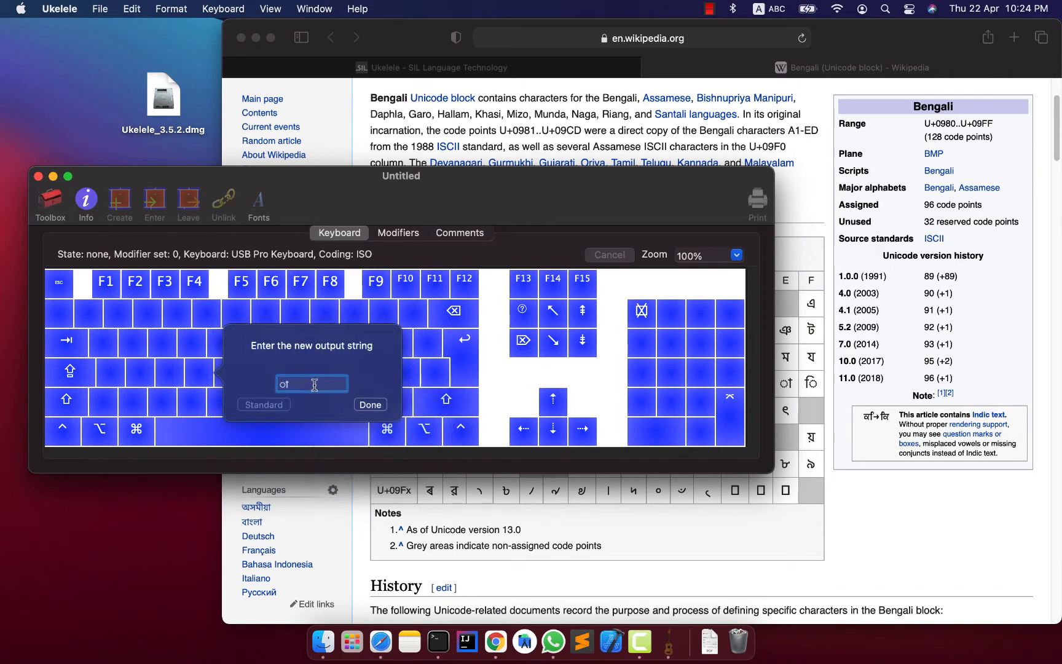
{"action": "left_click_drag", "start_coordinate": [291, 385], "coordinate": [306, 384]}
{"action": "key", "text": "BackSpace"}
{"action": "left_click", "coordinate": [371, 406]}
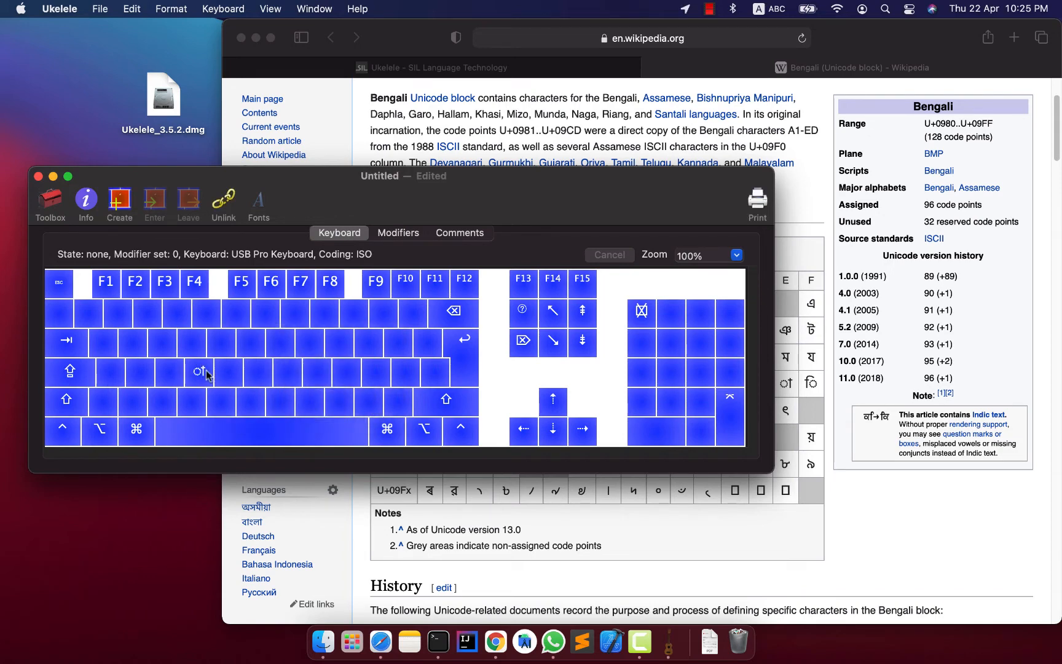
Copy the letter অ from the code chart in Safari and return to Ukelele.
{"action": "left_click", "coordinate": [807, 261]}
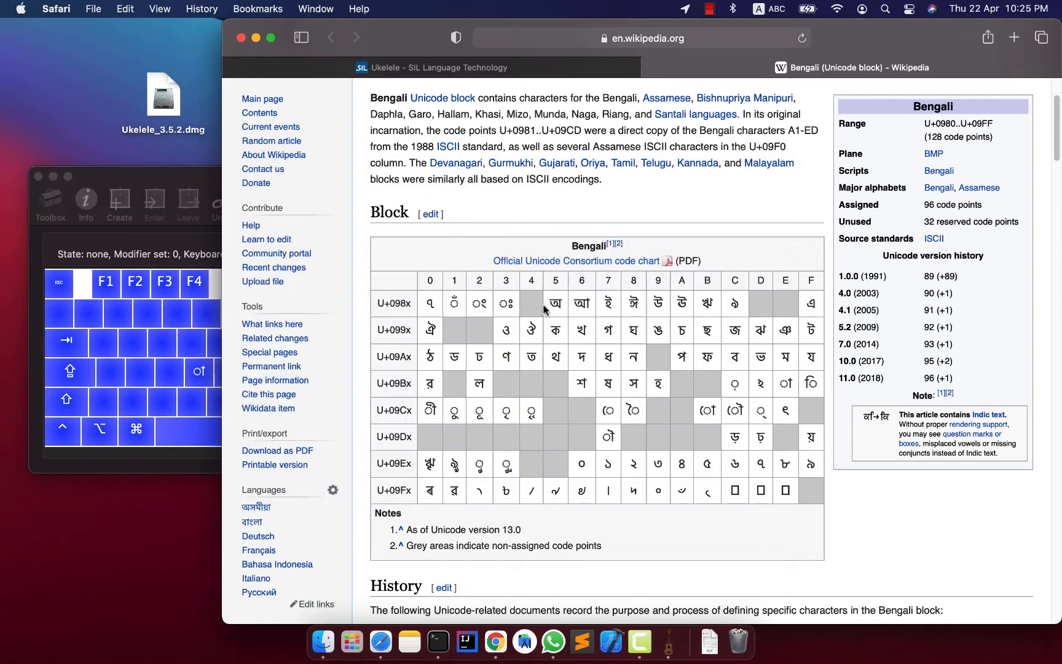
{"action": "double_click", "coordinate": [555, 302]}
{"action": "right_click", "coordinate": [555, 307]}
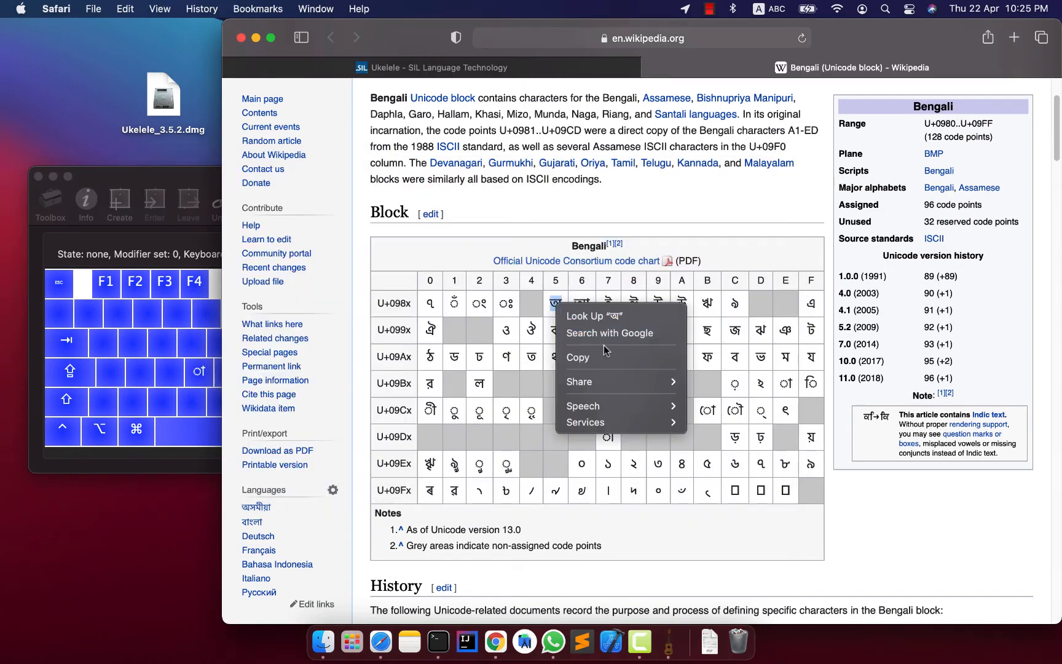
{"action": "left_click", "coordinate": [578, 353]}
{"action": "left_click", "coordinate": [126, 212]}
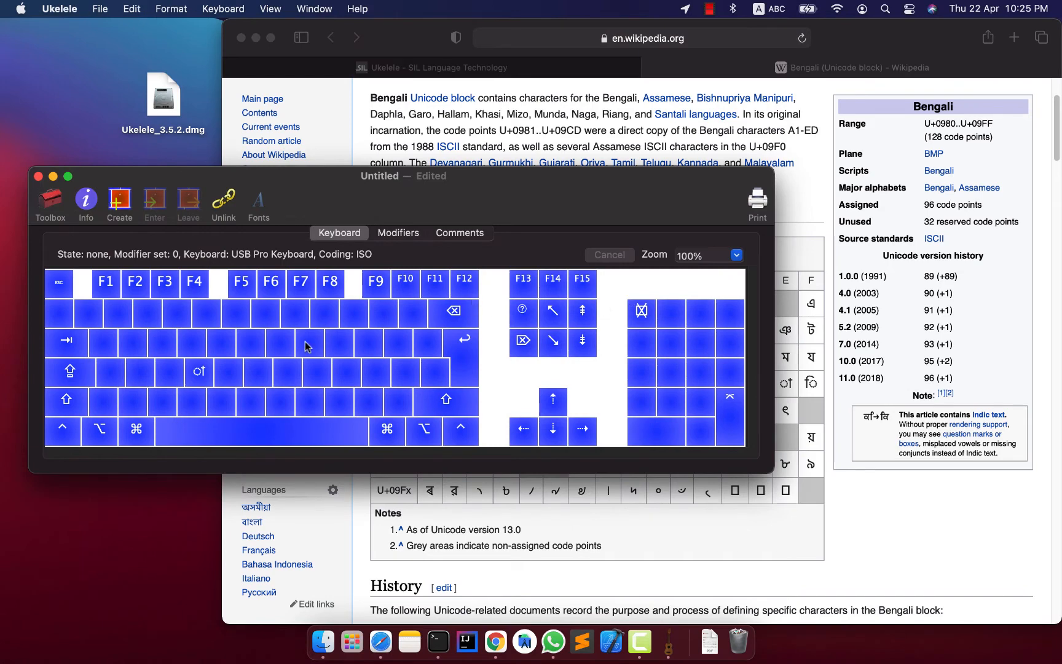
Set the F key's Shift output to the copied letter অ.
{"action": "key", "text": "shift"}
{"action": "double_click", "coordinate": [199, 372], "text": "shift"}
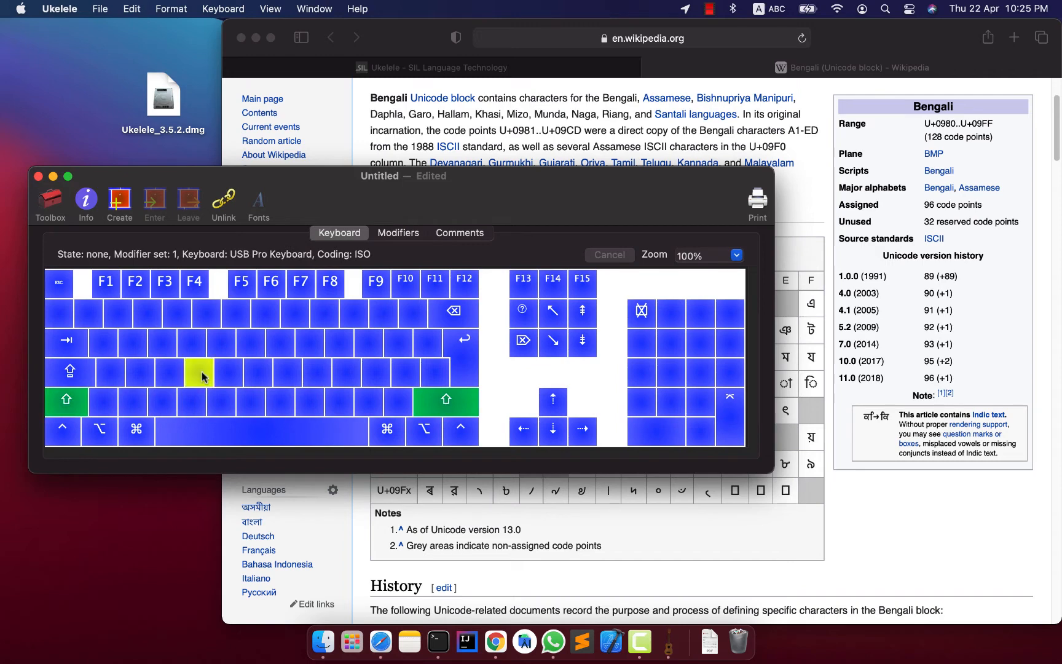
{"action": "right_click", "coordinate": [324, 385]}
{"action": "left_click", "coordinate": [345, 423]}
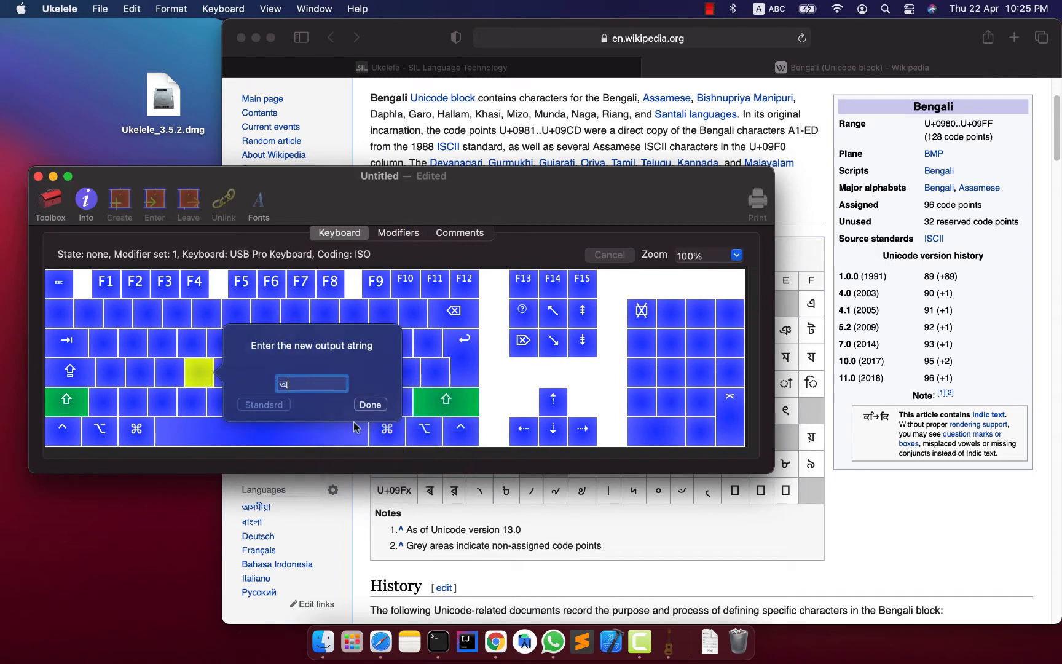
{"action": "left_click", "coordinate": [371, 405]}
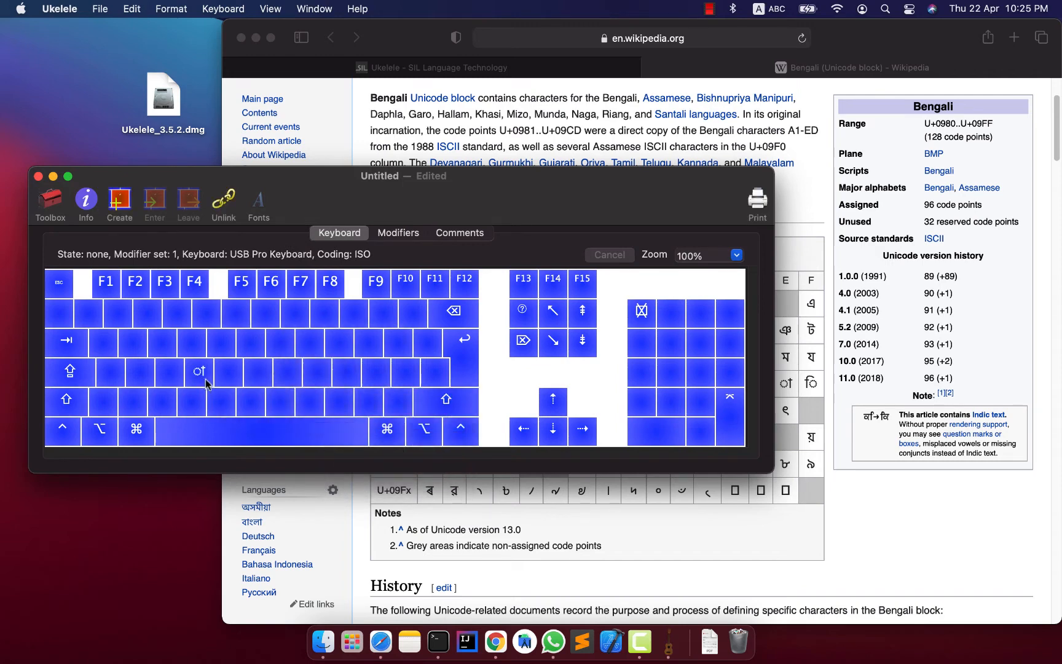
{"action": "key", "text": "shift"}
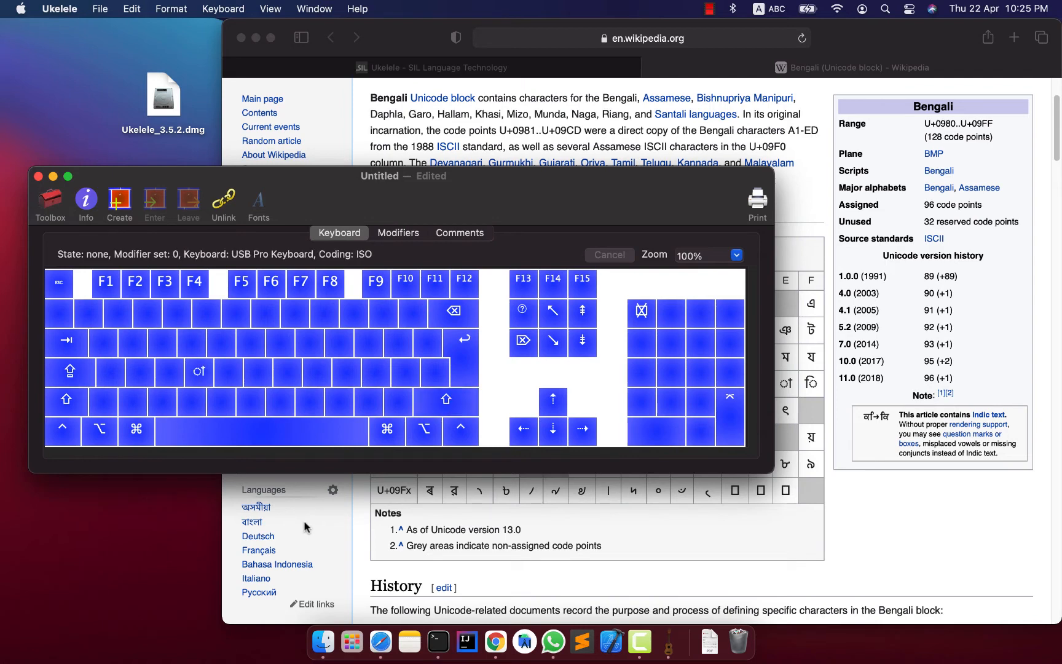
{"action": "key", "text": "shift"}
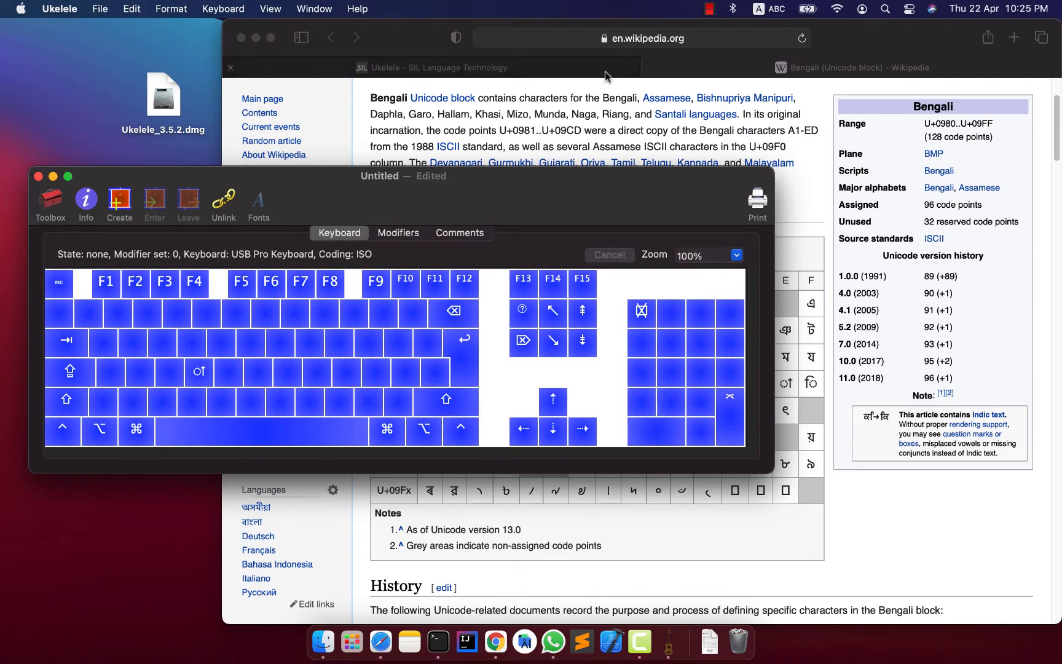
Copy the letter আ from the code chart in Safari and return to Ukelele.
{"action": "left_click", "coordinate": [561, 126]}
{"action": "double_click", "coordinate": [577, 304]}
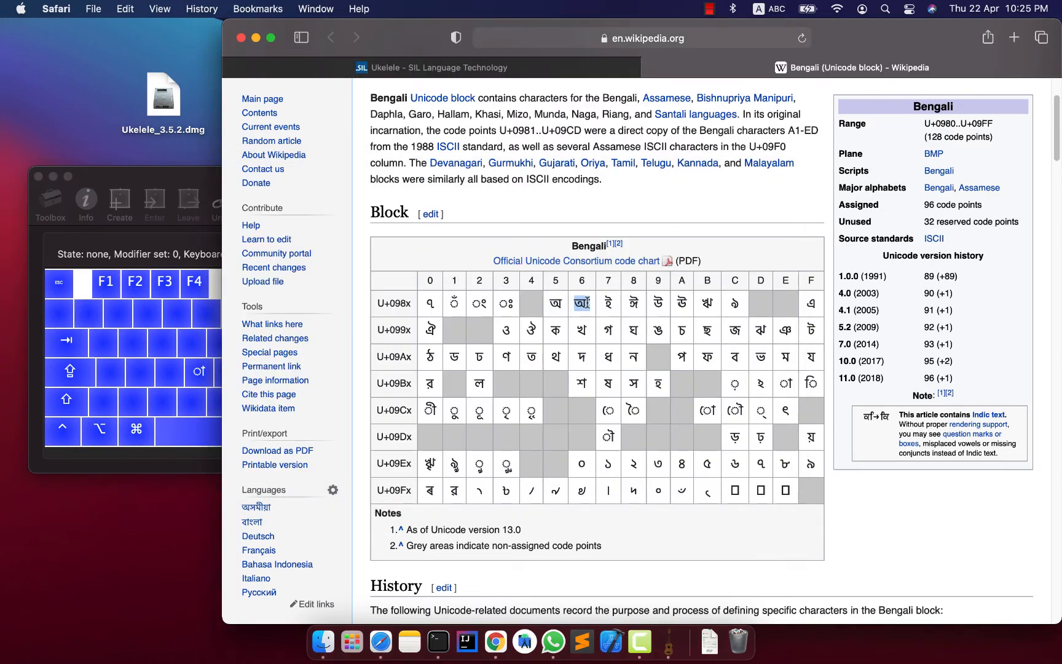
{"action": "right_click", "coordinate": [584, 301]}
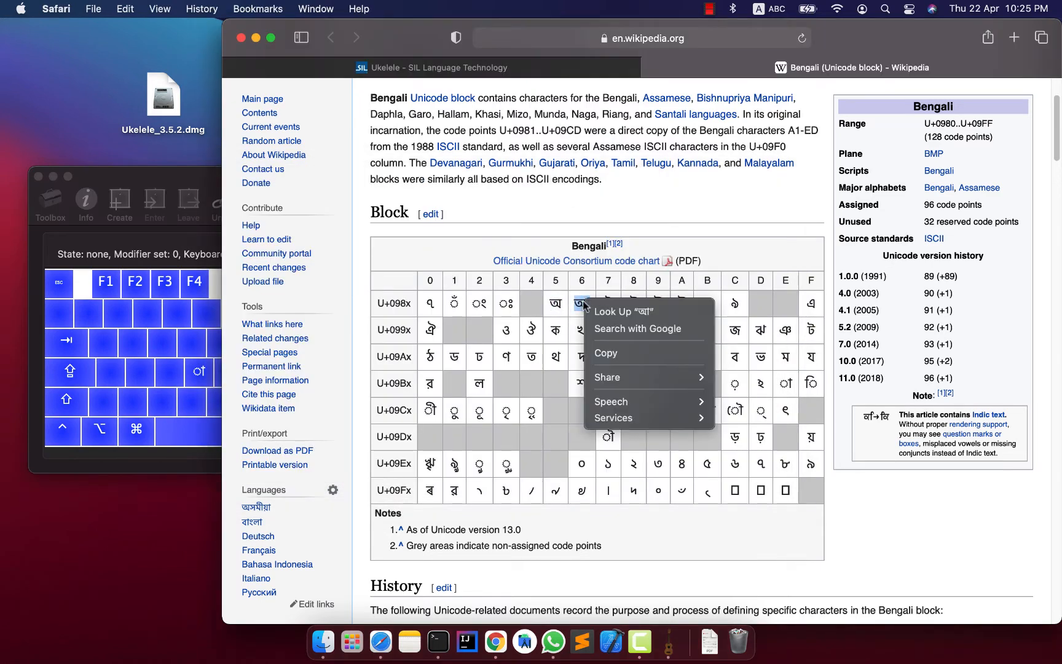
{"action": "left_click", "coordinate": [633, 354]}
{"action": "left_click", "coordinate": [209, 183]}
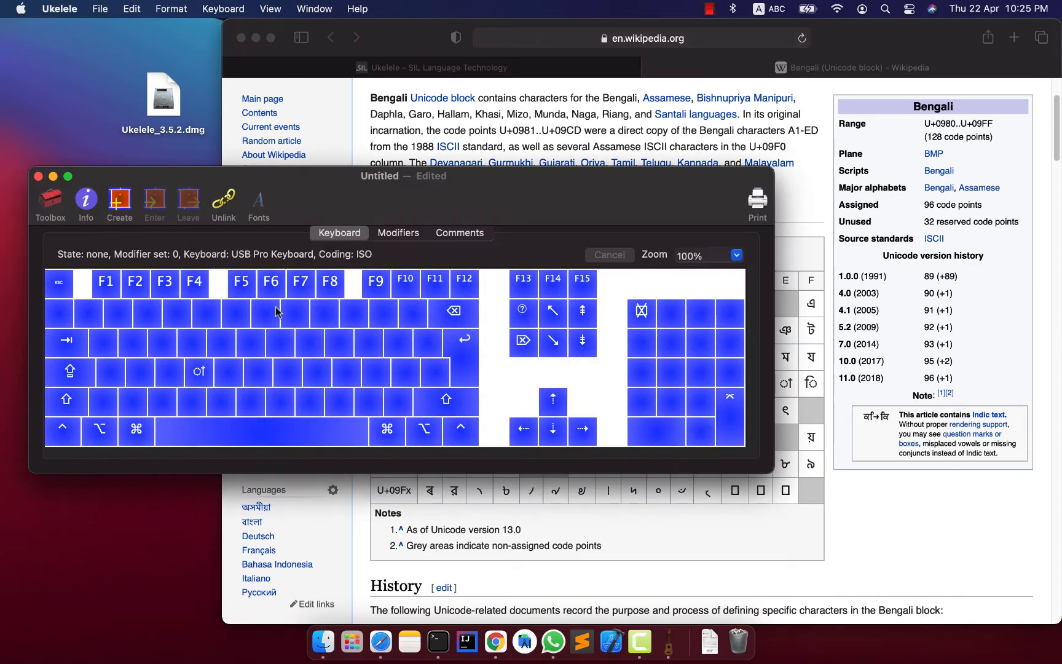
Set the F key's Shift+Option output to আ and check the key's output in each modifier layer.
{"action": "key", "text": "shift"}
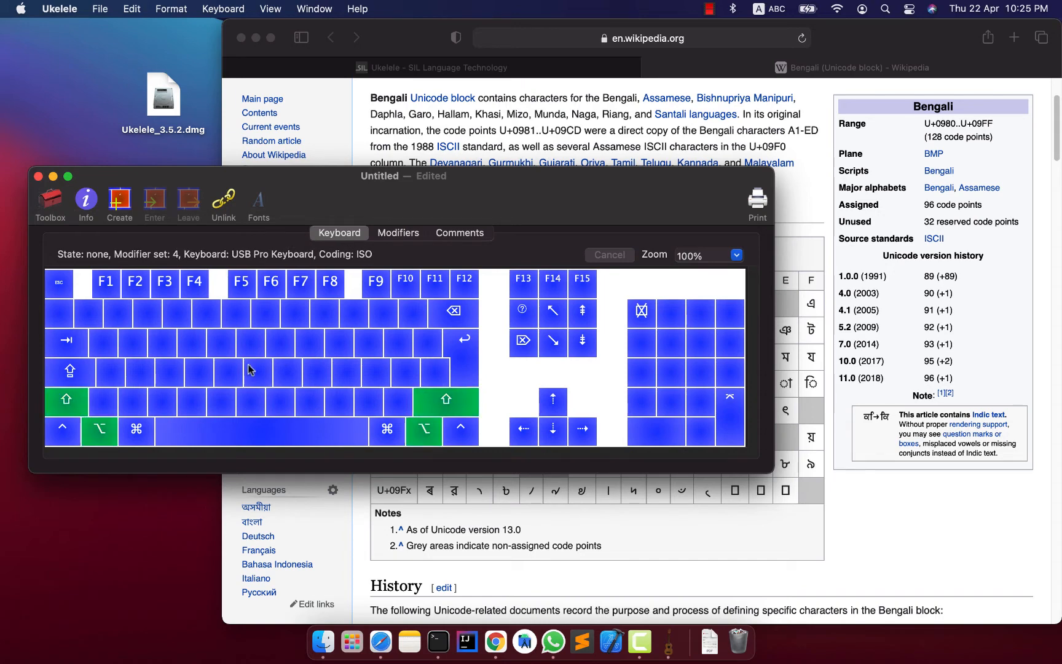
{"action": "double_click", "coordinate": [201, 372], "text": "alt+shift"}
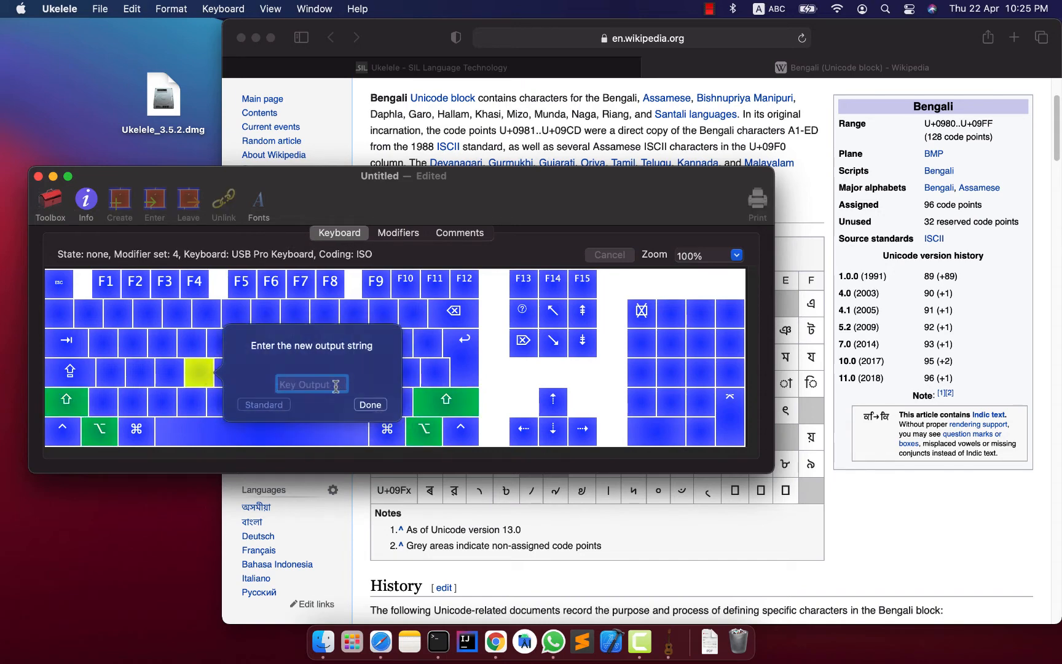
{"action": "right_click", "coordinate": [321, 382]}
{"action": "left_click", "coordinate": [347, 422]}
{"action": "left_click", "coordinate": [371, 405]}
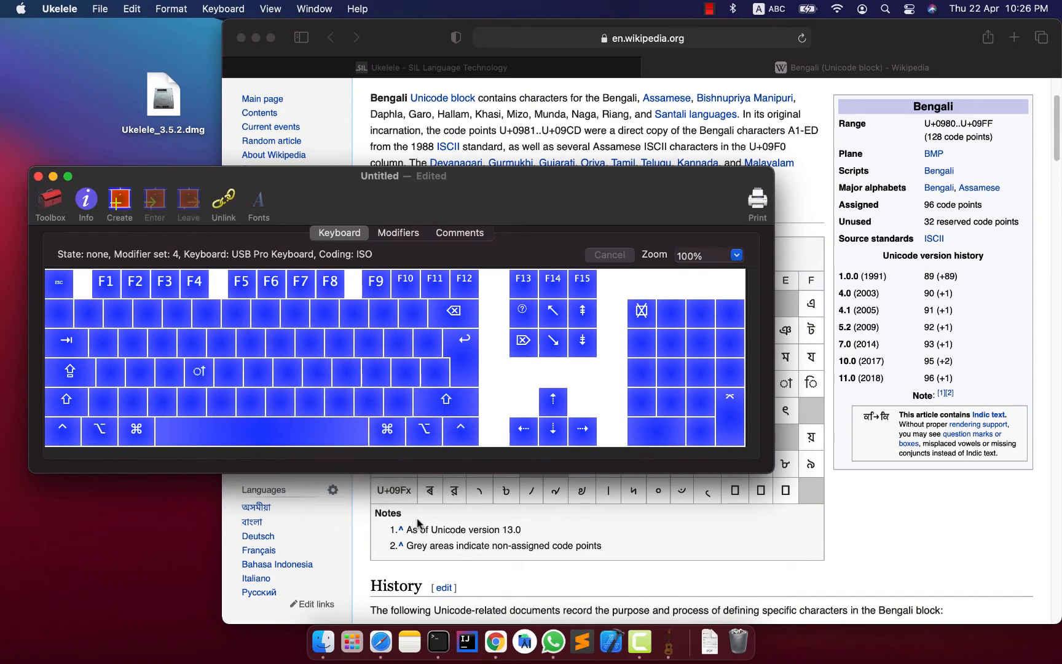
{"action": "key", "text": "shift"}
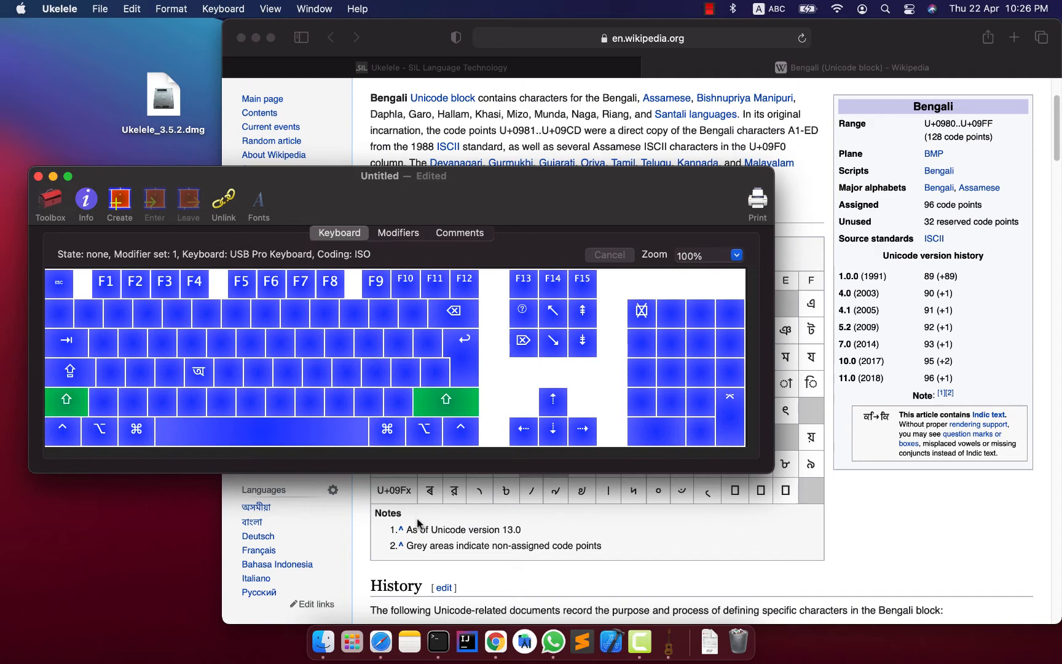
{"action": "key", "text": "alt"}
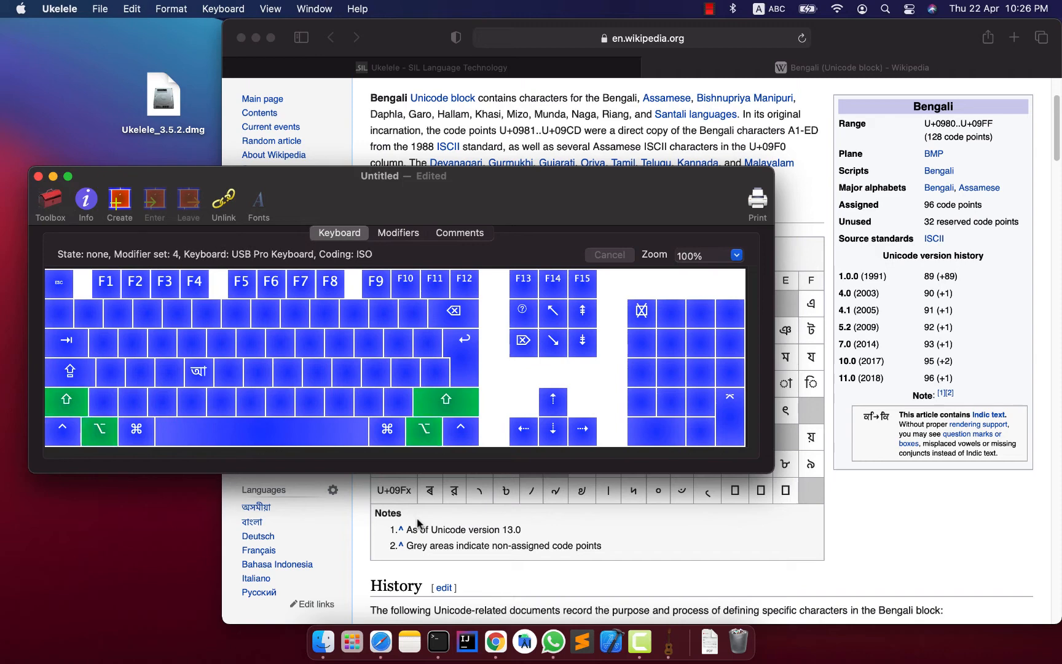
{"action": "key", "text": "alt+shift"}
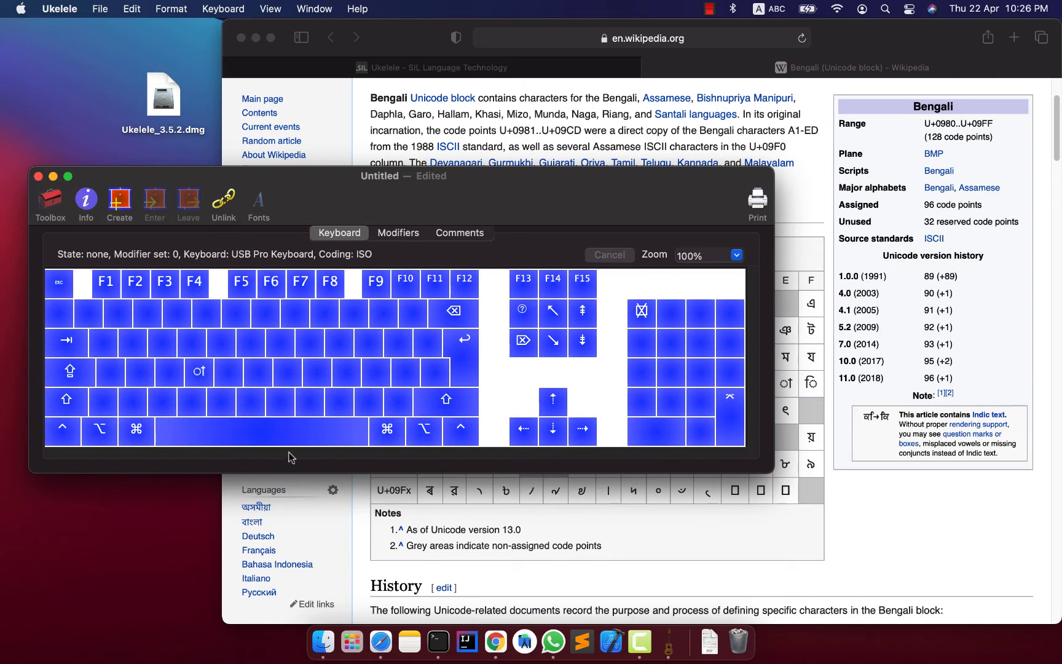
{"action": "key", "text": "shift"}
Copy the hasanta sign ্ (U+09CD) from the code chart in Safari and return to Ukelele.
{"action": "left_click", "coordinate": [782, 306]}
{"action": "left_click", "coordinate": [763, 409]}
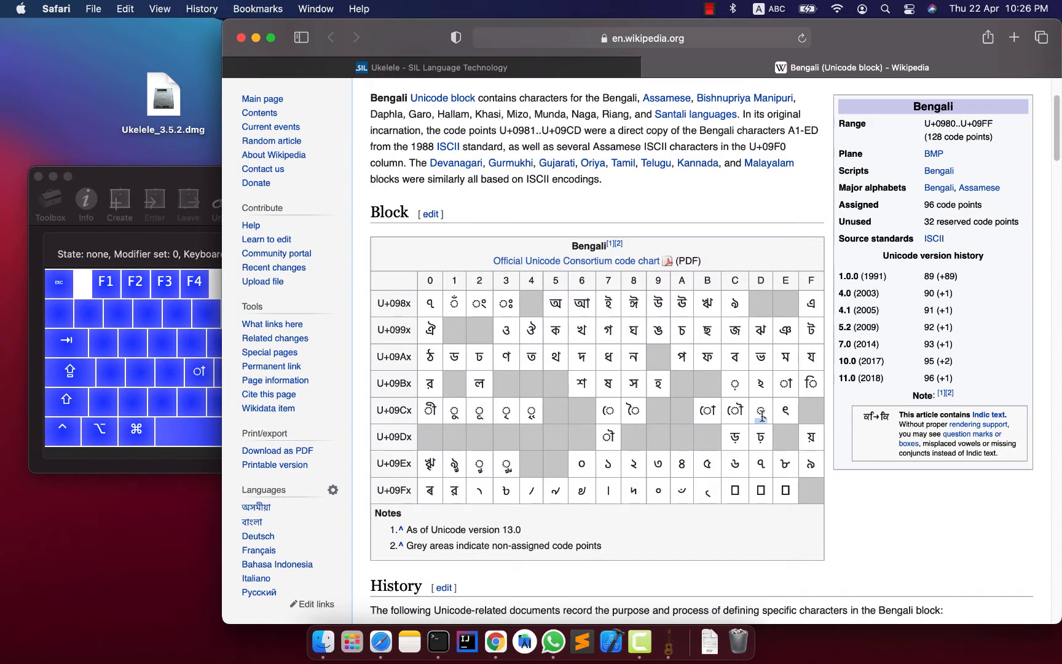
{"action": "double_click", "coordinate": [762, 412]}
{"action": "right_click", "coordinate": [762, 411]}
{"action": "left_click", "coordinate": [815, 460]}
{"action": "left_click", "coordinate": [174, 183]}
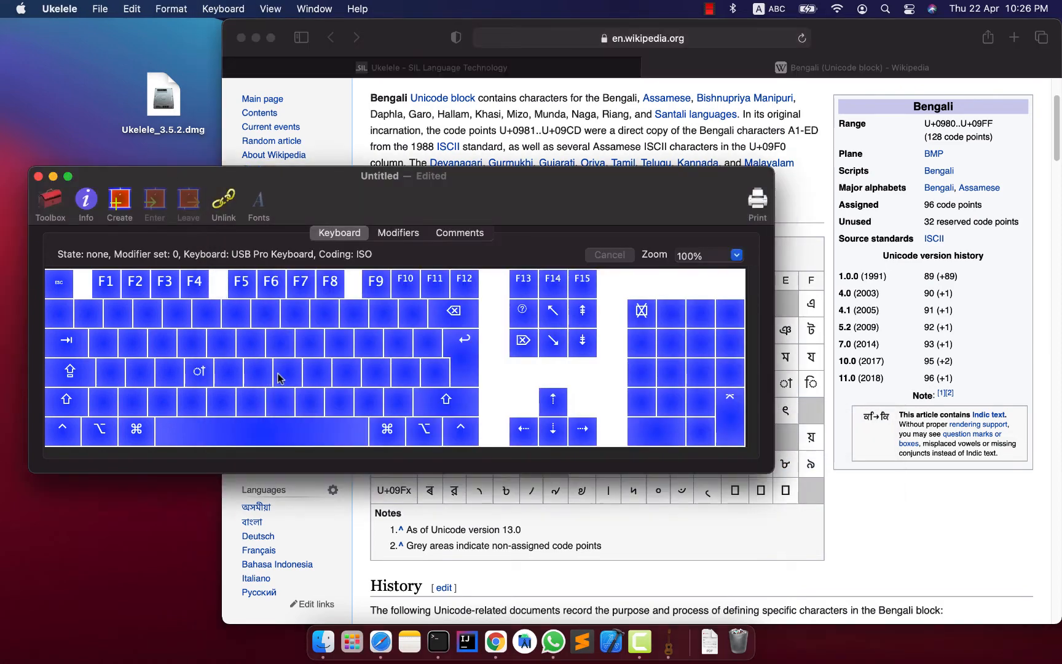
Set the G key's output without modifiers to the copied hasanta sign ্.
{"action": "key", "text": "g"}
{"action": "double_click", "coordinate": [236, 379]}
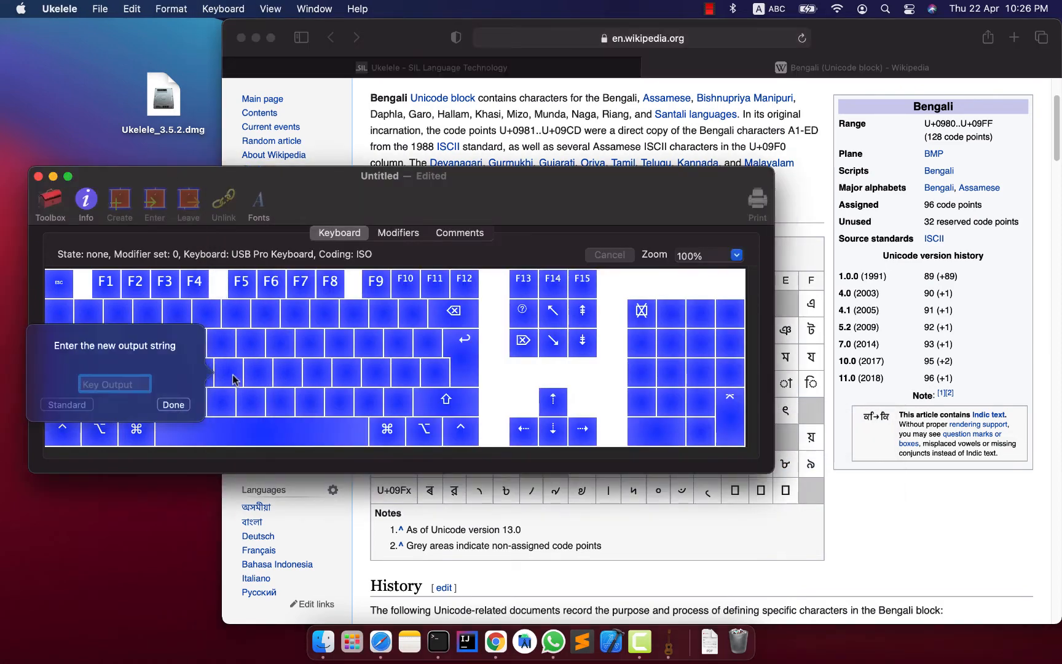
{"action": "right_click", "coordinate": [133, 396]}
{"action": "left_click", "coordinate": [160, 427]}
{"action": "key", "text": "Return"}
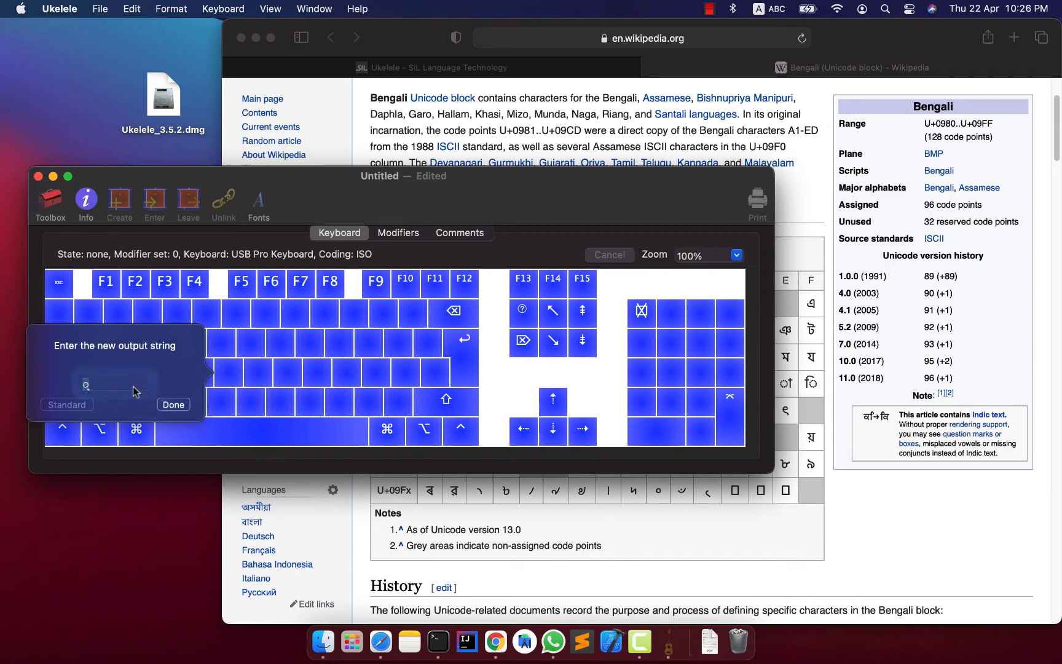
{"action": "left_click", "coordinate": [174, 404]}
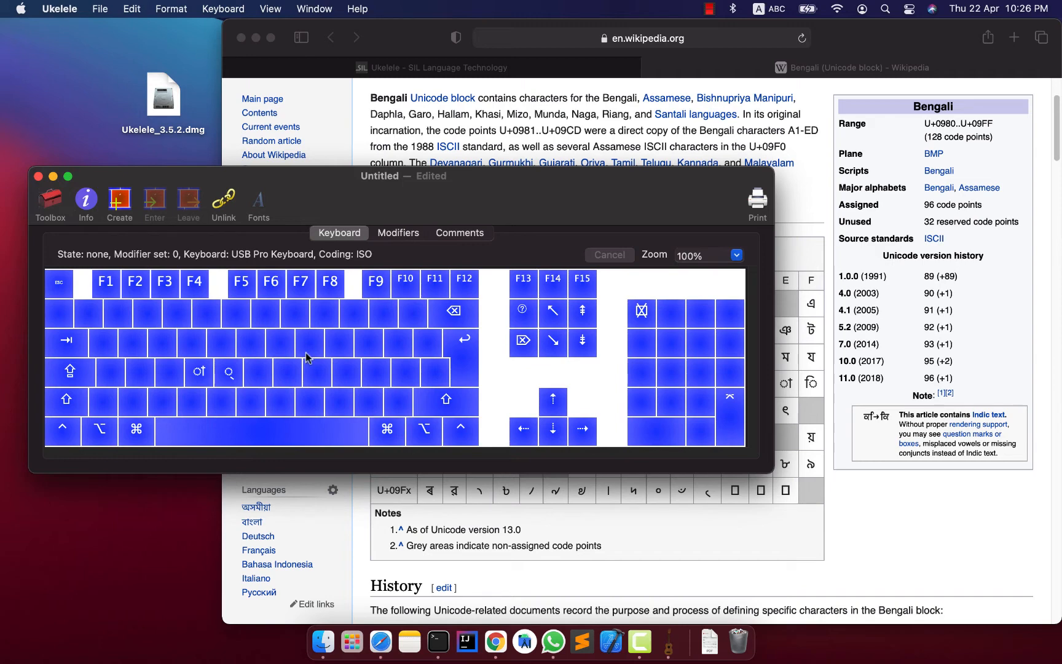
Select the empty J key on the keyboard layout and shift the keyboard window slightly on the desktop.
{"action": "left_click", "coordinate": [282, 351]}
{"action": "left_click", "coordinate": [281, 375]}
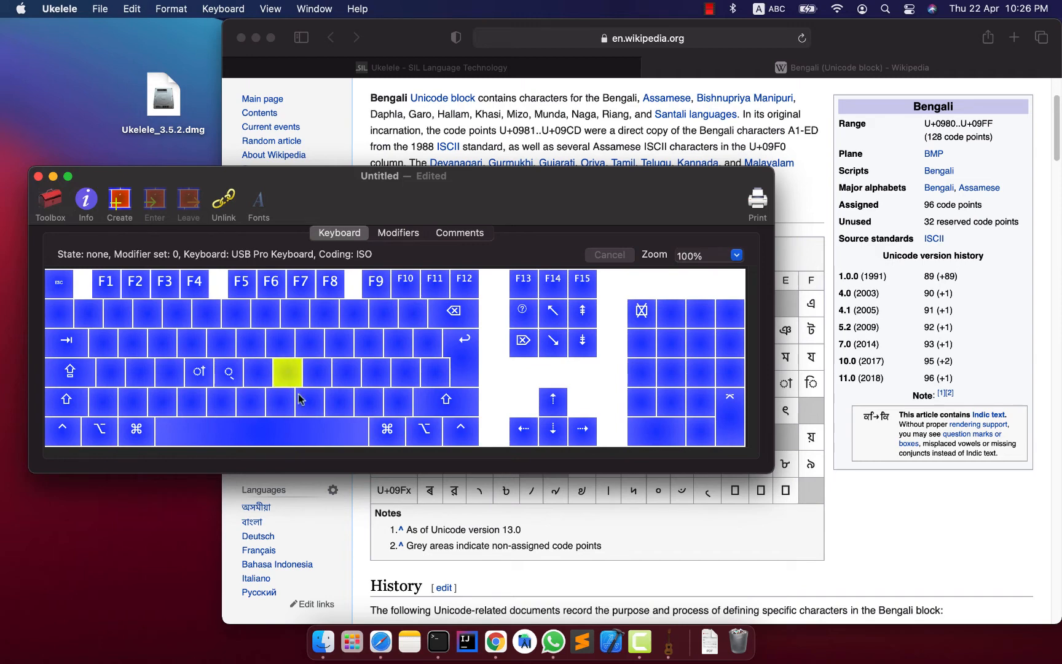
{"action": "left_click", "coordinate": [532, 504]}
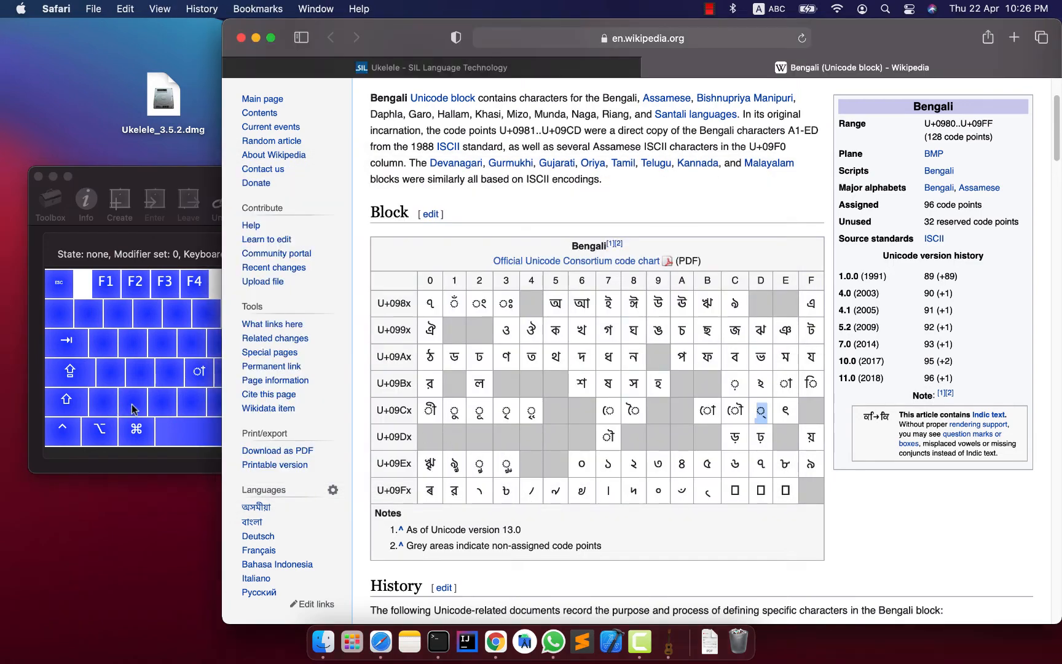
{"action": "left_click", "coordinate": [180, 179]}
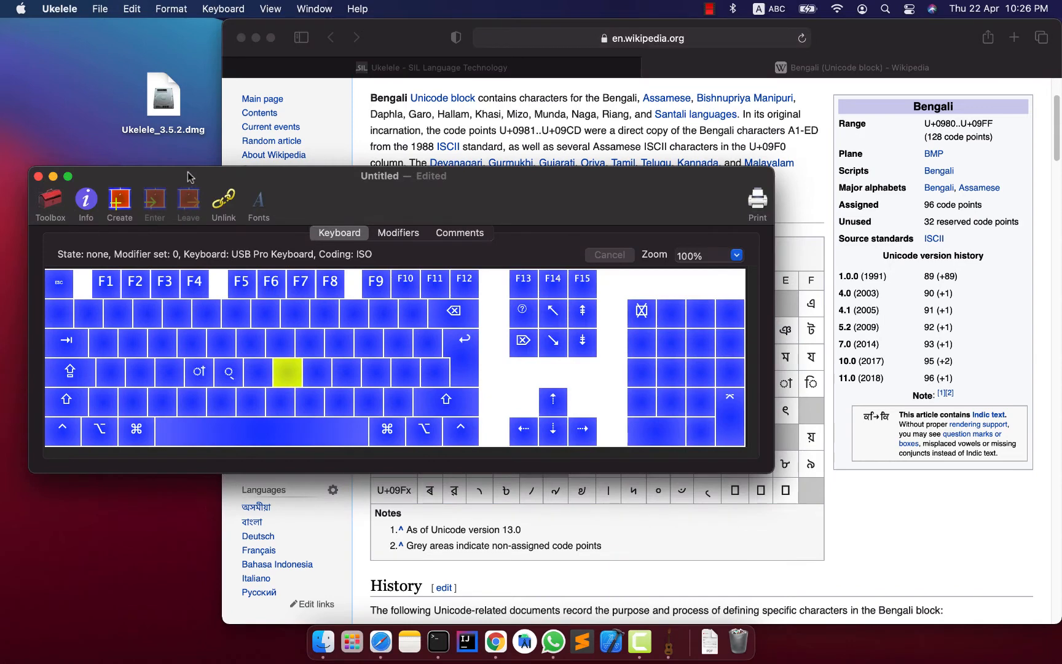
{"action": "left_click_drag", "start_coordinate": [187, 178], "coordinate": [172, 174]}
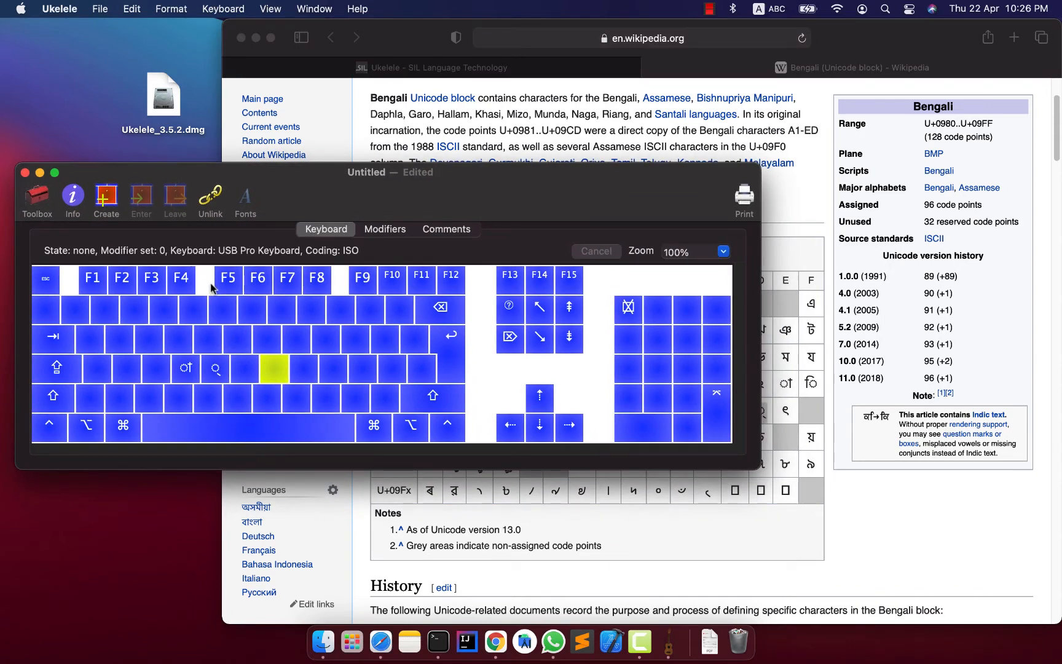
Search for "zero width non joiner copy" in a new Safari tab and open the Unicode Explorer page for U+200C.
{"action": "left_click", "coordinate": [499, 157]}
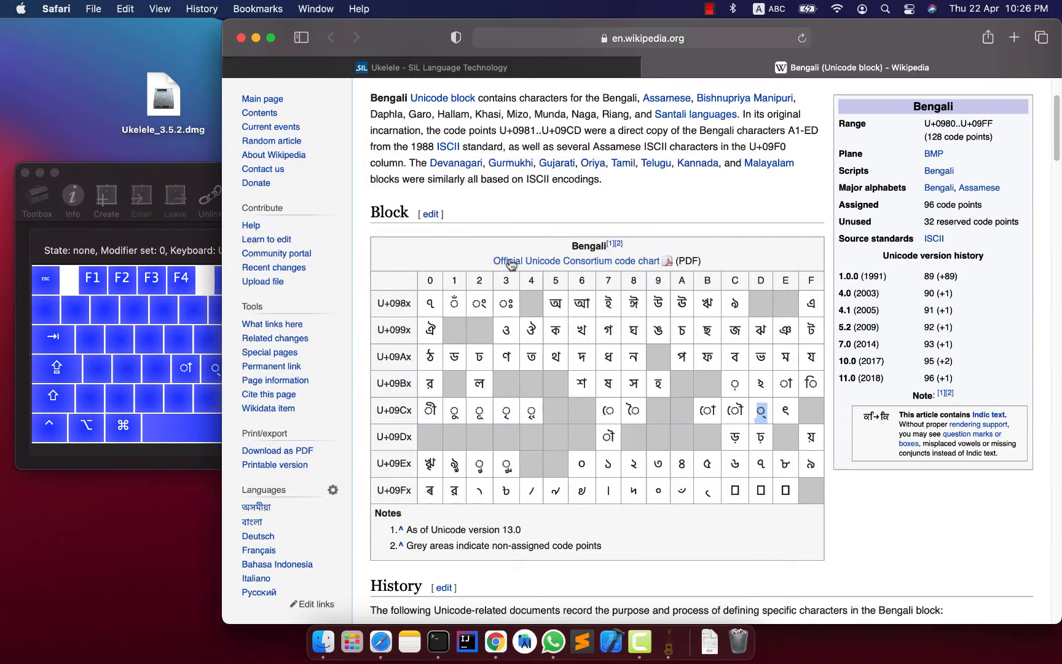
{"action": "key", "text": "super+t"}
{"action": "type", "text": "zero wi"}
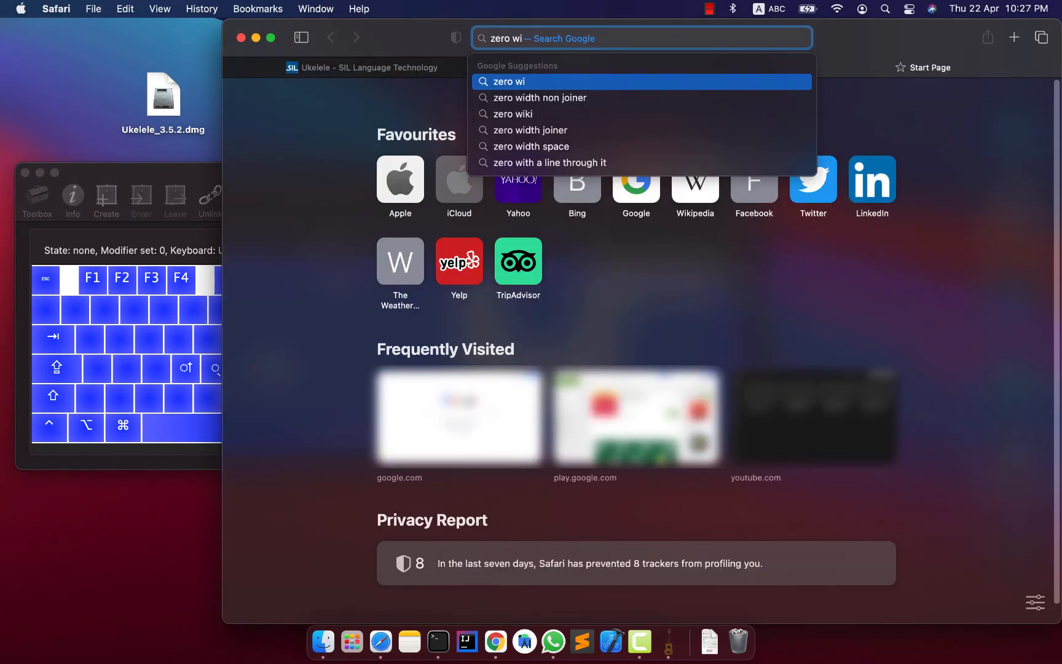
{"action": "key", "text": "Down"}
{"action": "type", "text": "co"}
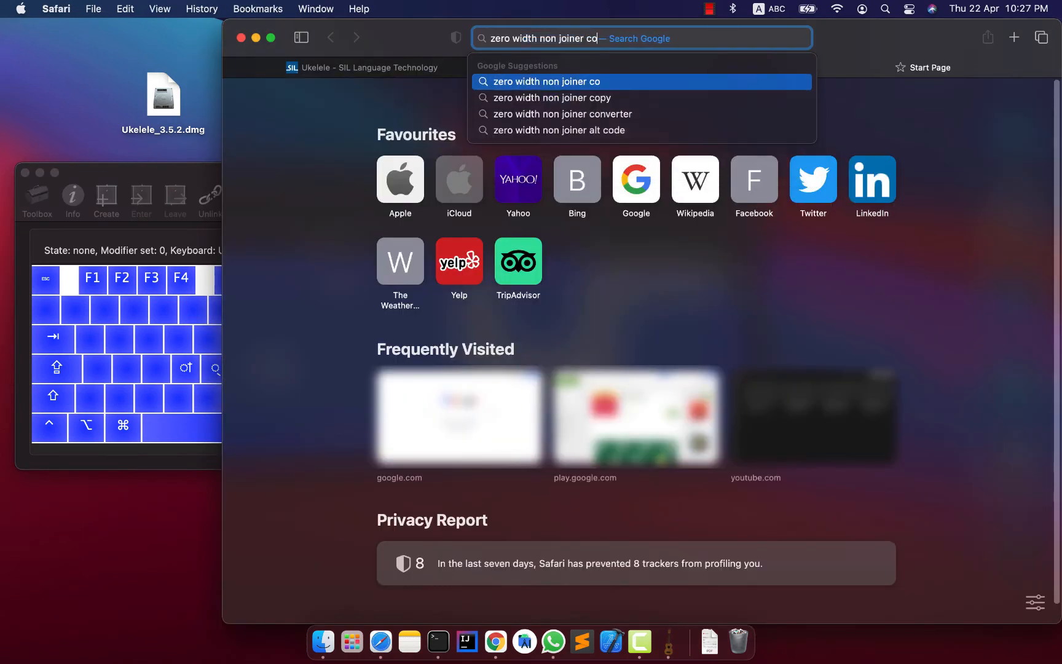
{"action": "type", "text": "py"}
{"action": "key", "text": "Return"}
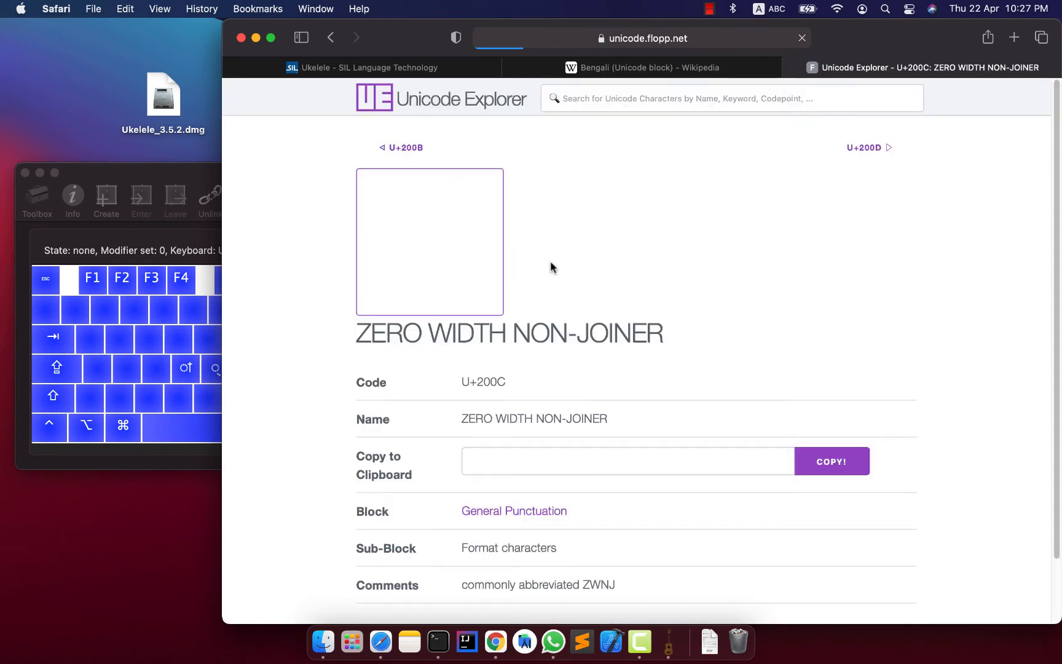
Copy the zero width non-joiner (U+200C) character from its Unicode Explorer page and return to Ukelele.
{"action": "scroll", "coordinate": [556, 443], "scroll_direction": "down", "scroll_amount": 2}
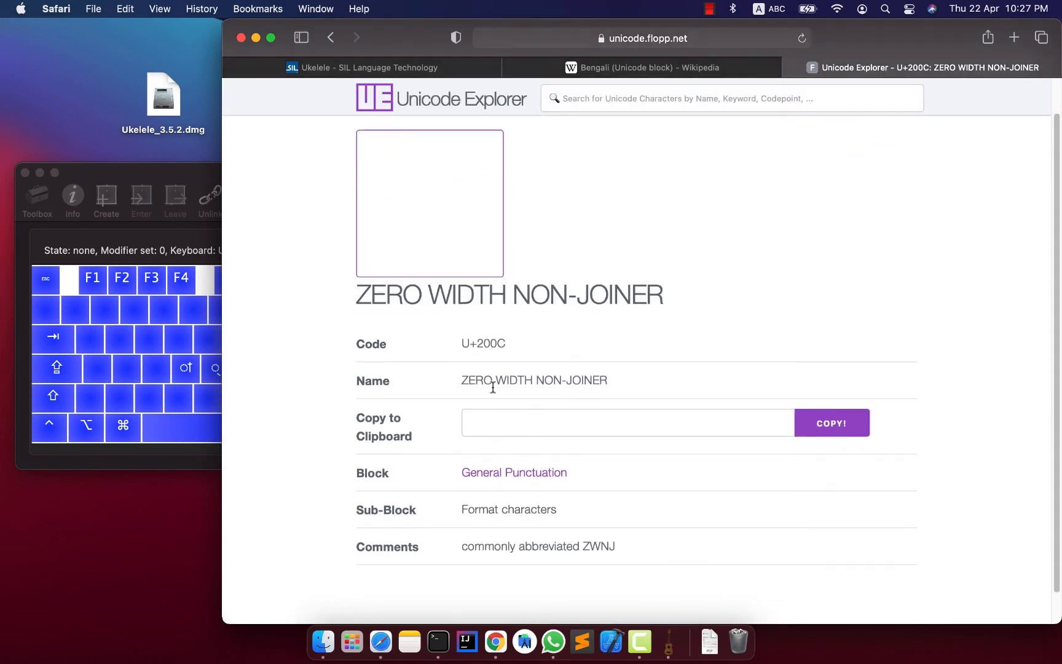
{"action": "left_click", "coordinate": [834, 432]}
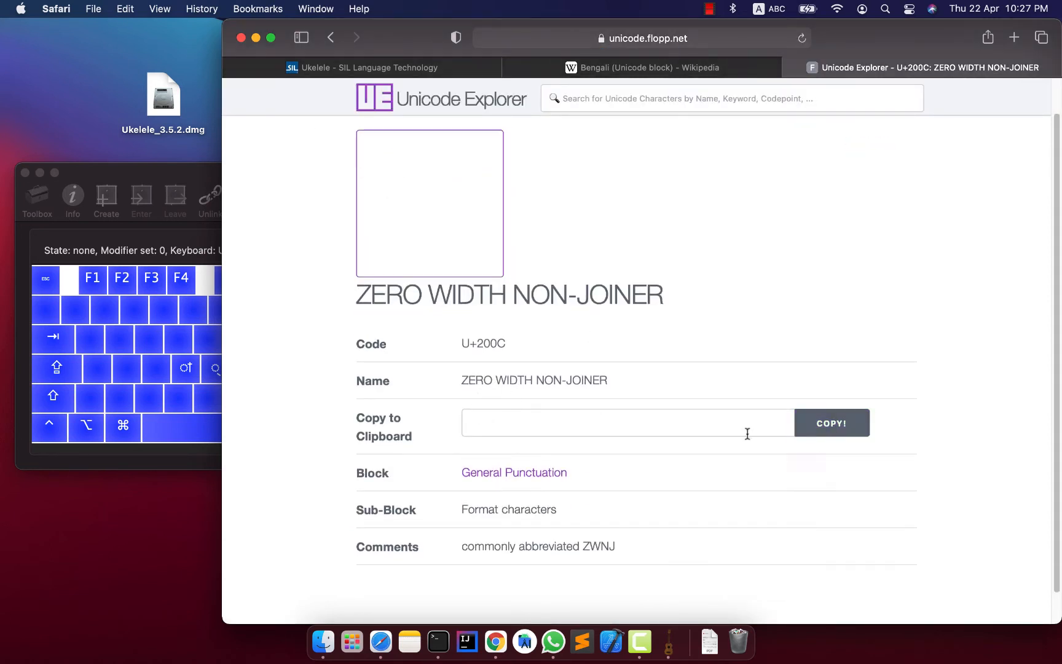
{"action": "left_click", "coordinate": [490, 430]}
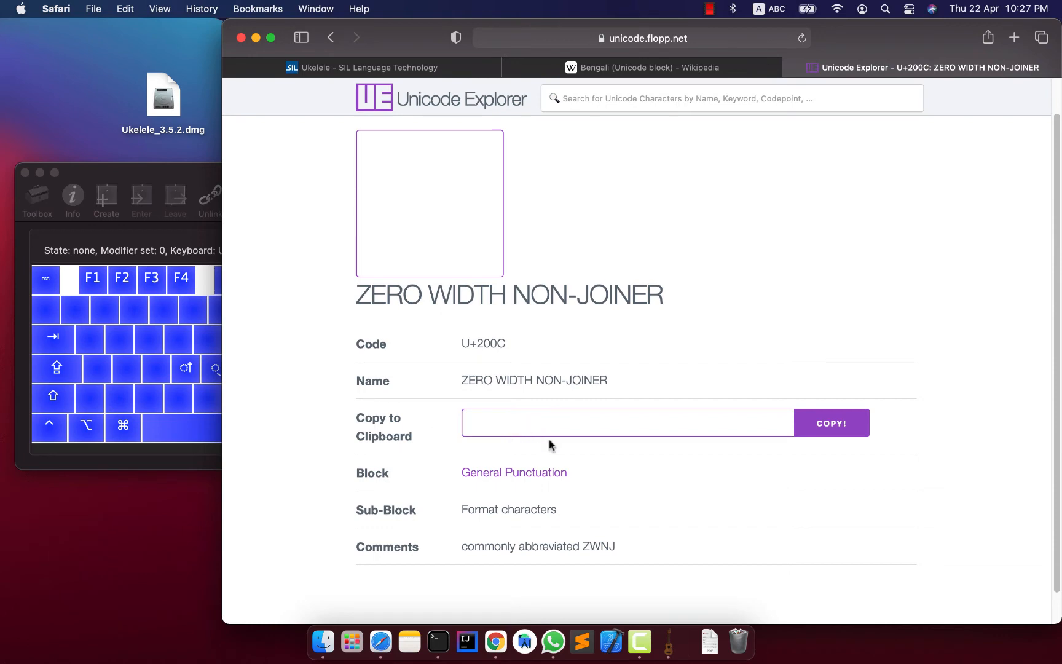
{"action": "left_click", "coordinate": [572, 450]}
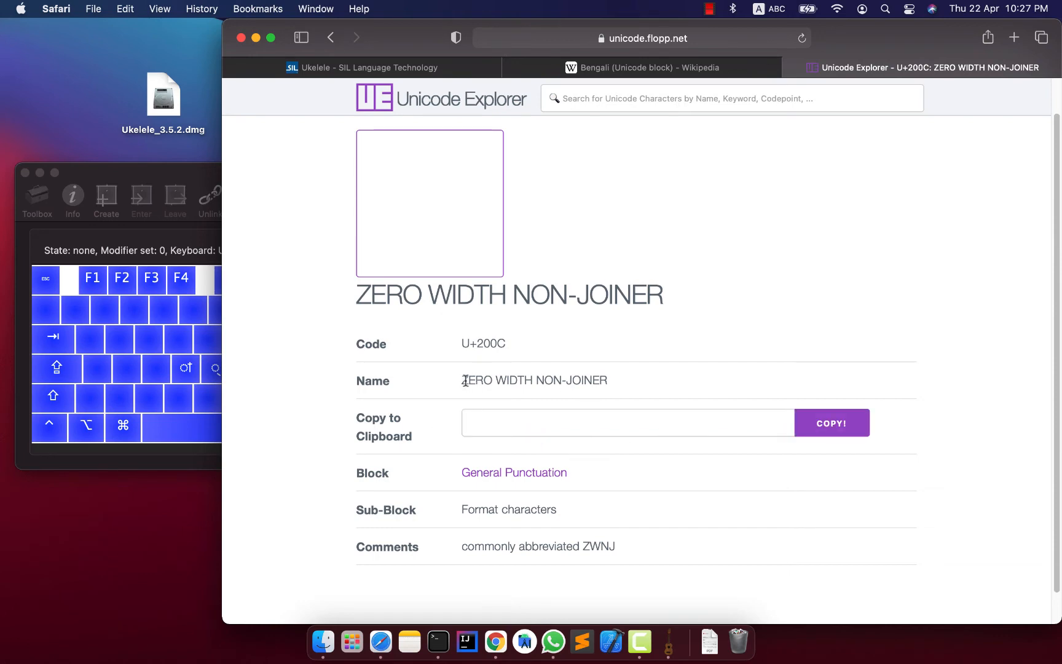
{"action": "left_click_drag", "start_coordinate": [466, 380], "coordinate": [572, 391]}
{"action": "left_click", "coordinate": [580, 393]}
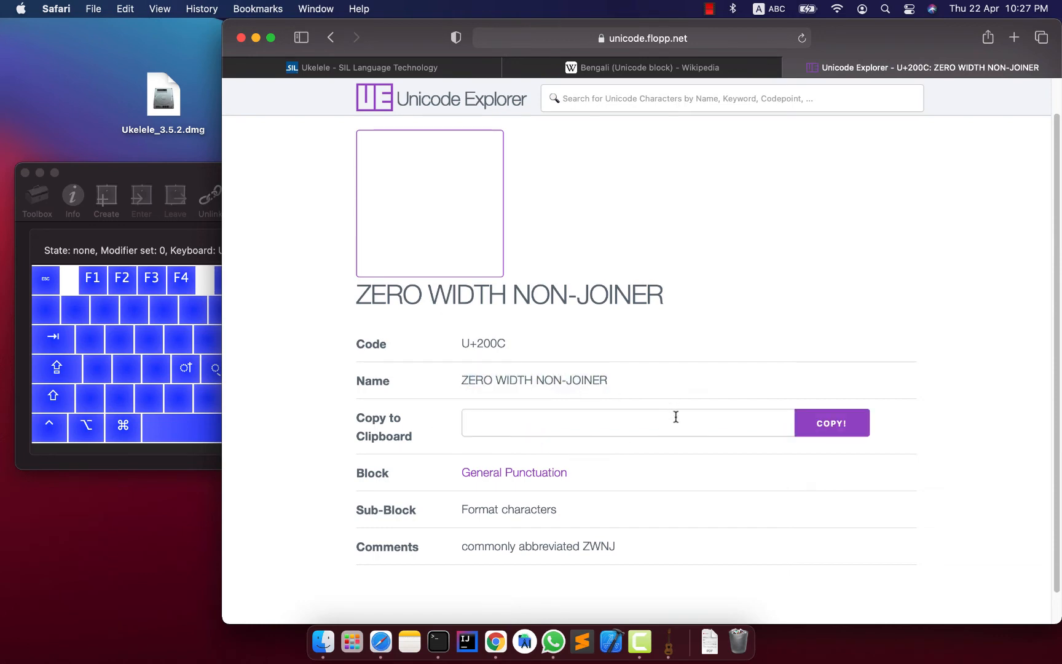
{"action": "left_click", "coordinate": [835, 422]}
{"action": "scroll", "coordinate": [793, 449], "scroll_direction": "down", "scroll_amount": 1}
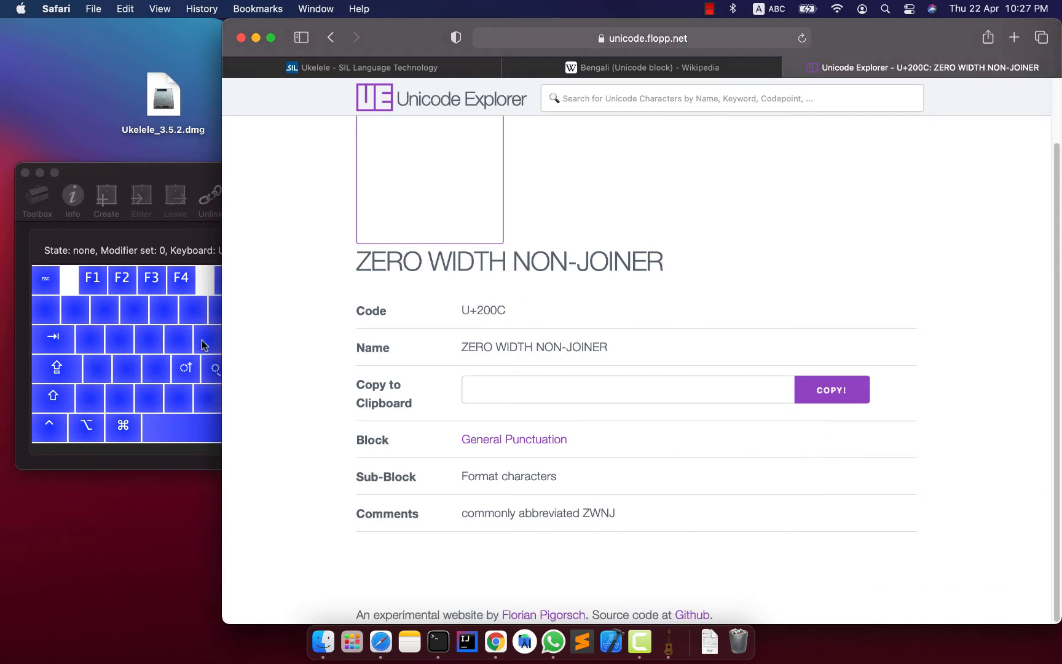
{"action": "left_click", "coordinate": [143, 172]}
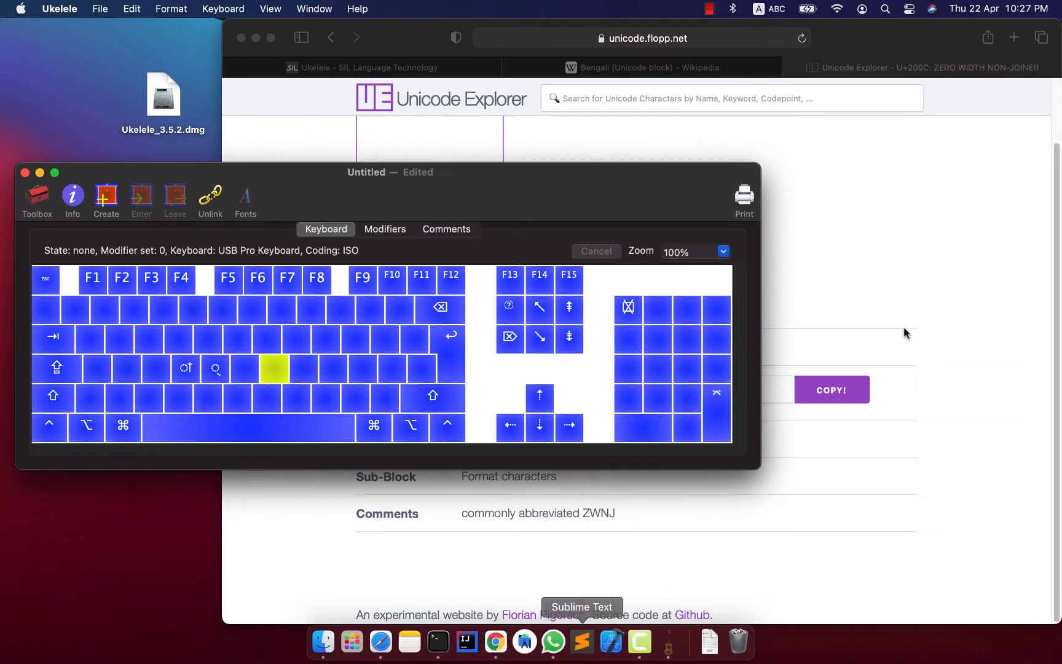
Clear Safari away, open keyboard.jpeg beside the layout window, and outline the tilde/grave key in the photo for reference.
{"action": "left_click", "coordinate": [256, 37]}
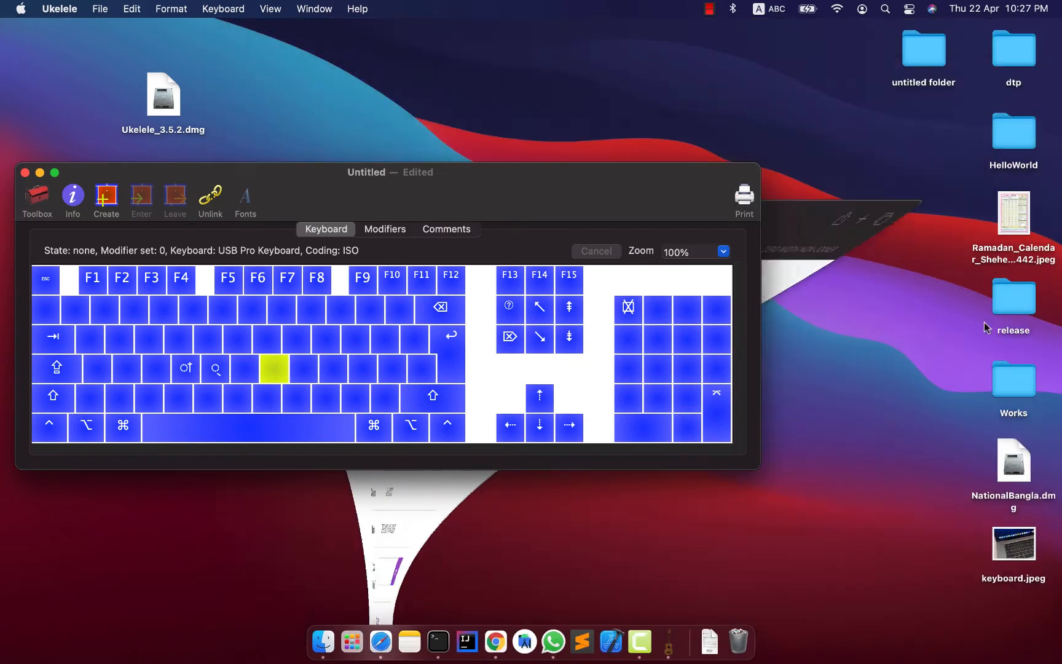
{"action": "double_click", "coordinate": [1014, 546]}
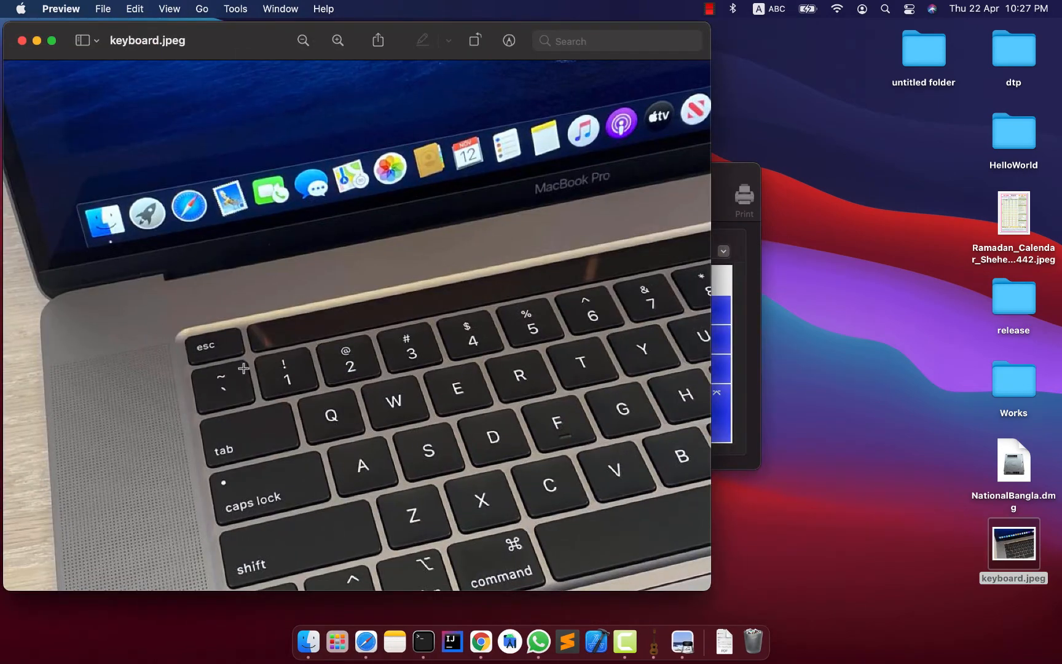
{"action": "left_click_drag", "start_coordinate": [201, 364], "coordinate": [250, 399]}
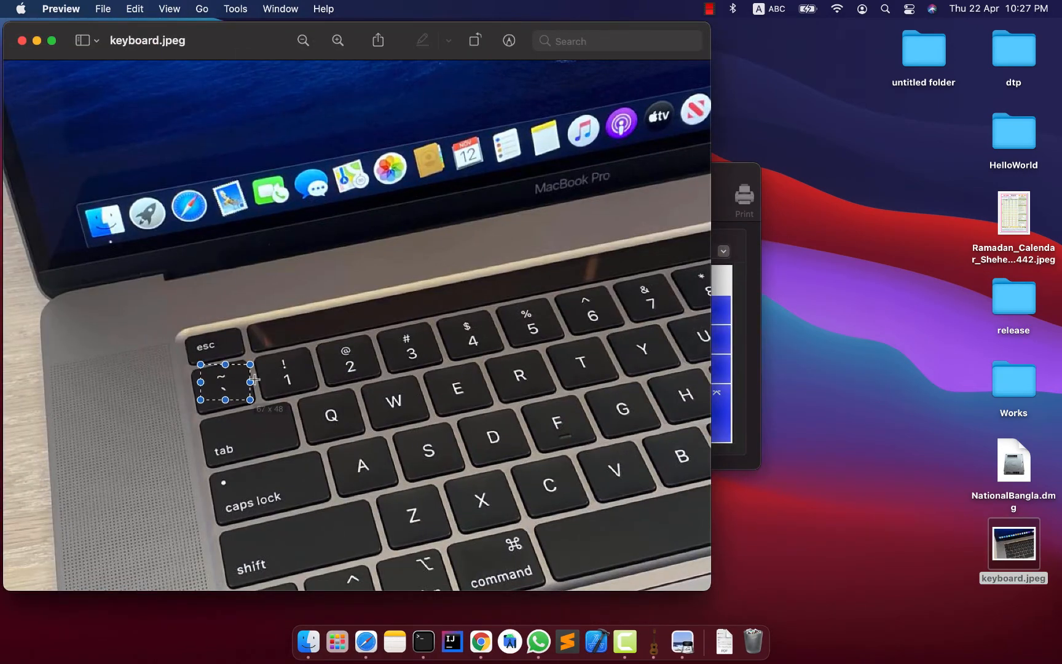
{"action": "left_click_drag", "start_coordinate": [198, 39], "coordinate": [702, 60]}
{"action": "left_click_drag", "start_coordinate": [305, 187], "coordinate": [309, 161]}
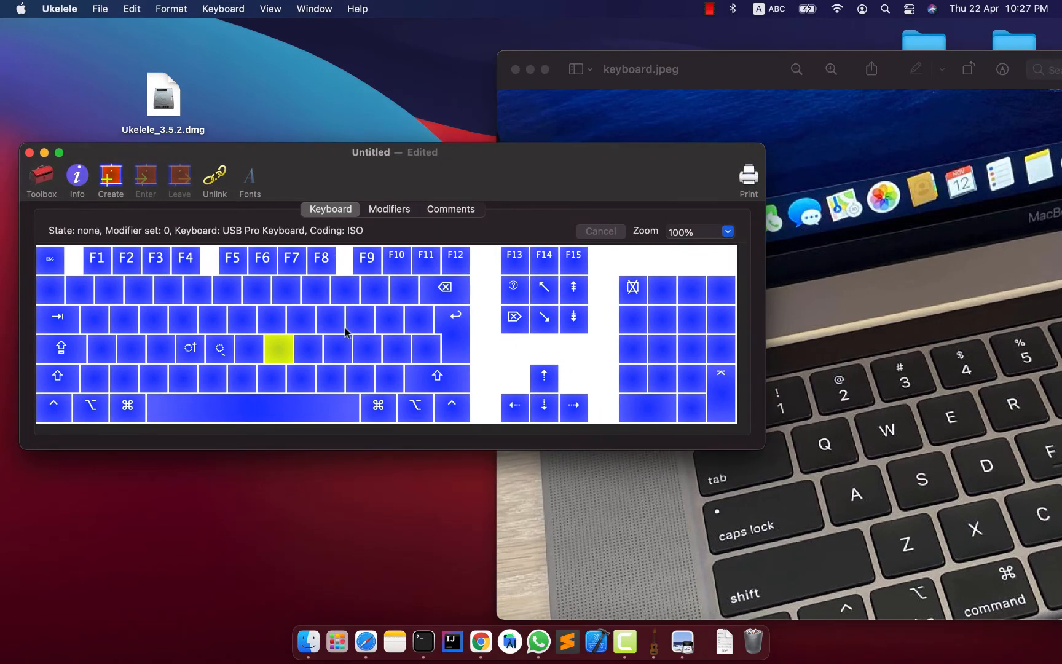
{"action": "left_click", "coordinate": [789, 418]}
{"action": "left_click_drag", "start_coordinate": [694, 392], "coordinate": [744, 427]}
Set the output of the key immediately beside the left Shift key, without modifiers, to the copied zero width non-joiner.
{"action": "left_click", "coordinate": [249, 148]}
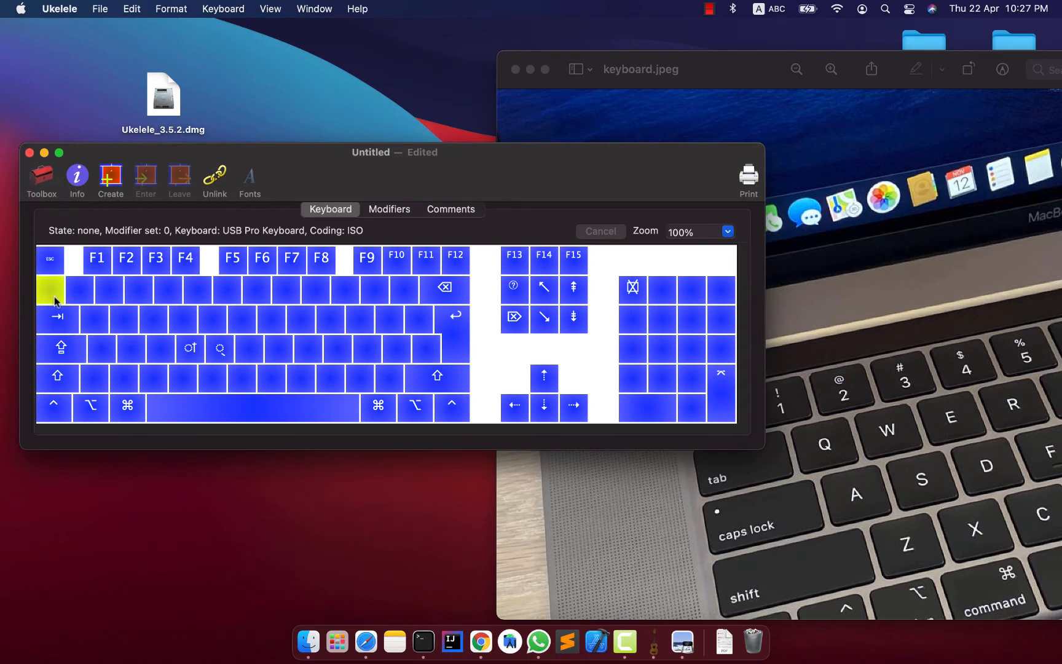
{"action": "double_click", "coordinate": [99, 386]}
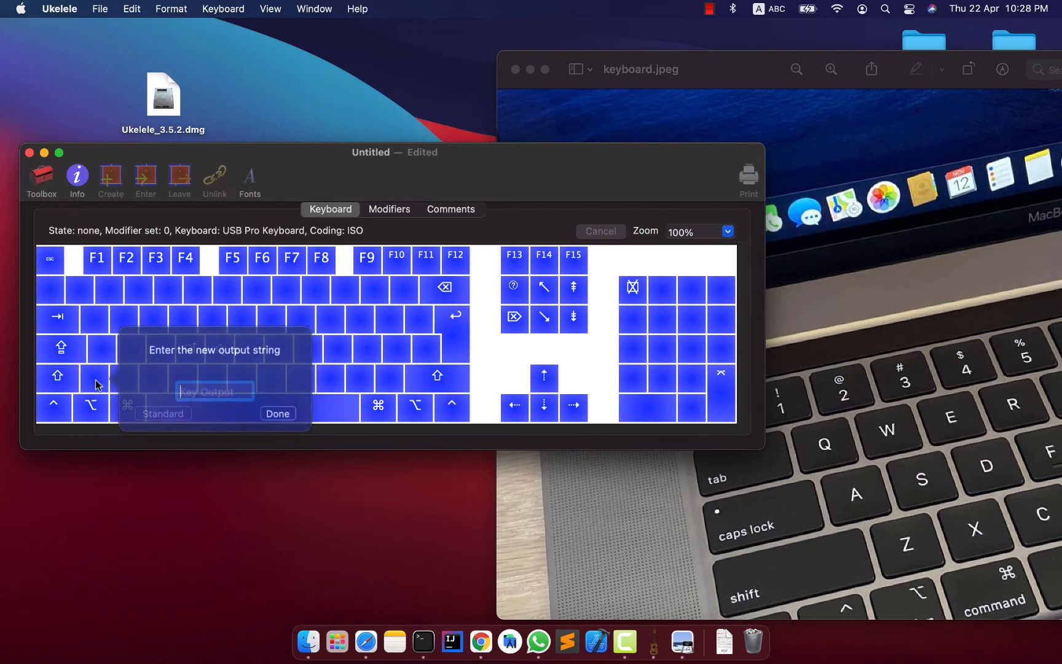
{"action": "right_click", "coordinate": [219, 389]}
{"action": "left_click", "coordinate": [242, 430]}
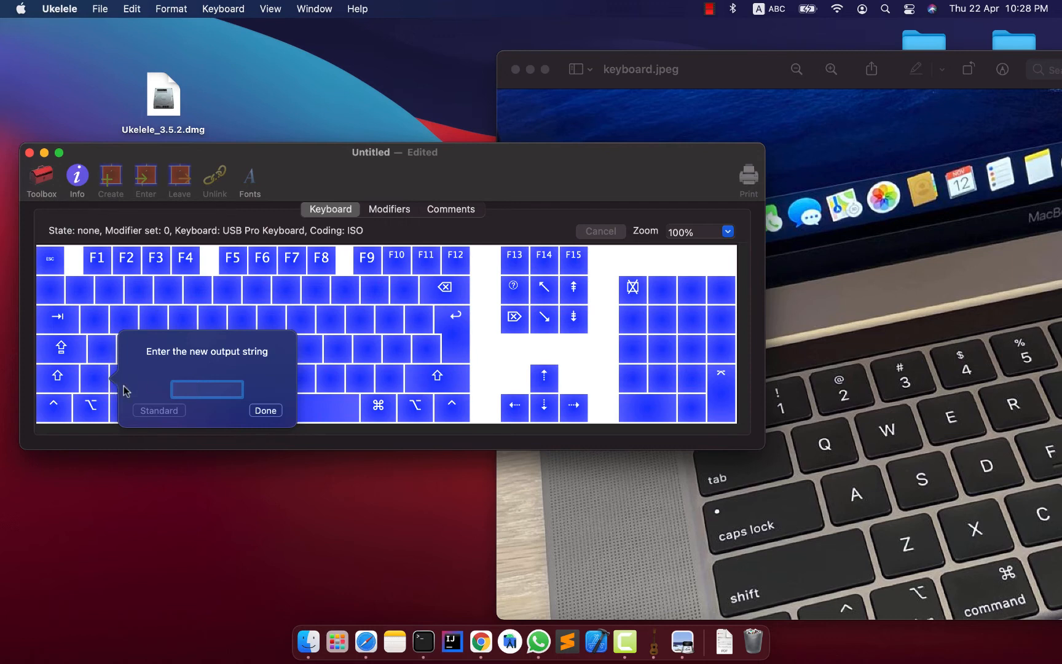
{"action": "left_click", "coordinate": [265, 410]}
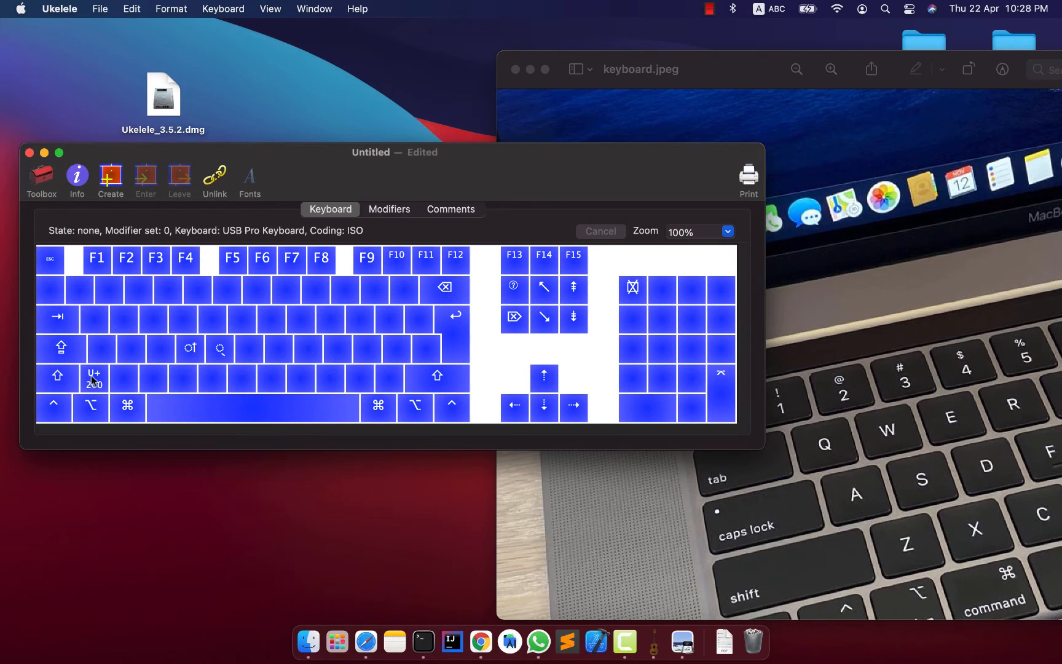
Close the keyboard.jpeg photo and reposition the keyboard layout window on the desktop.
{"action": "left_click", "coordinate": [812, 306]}
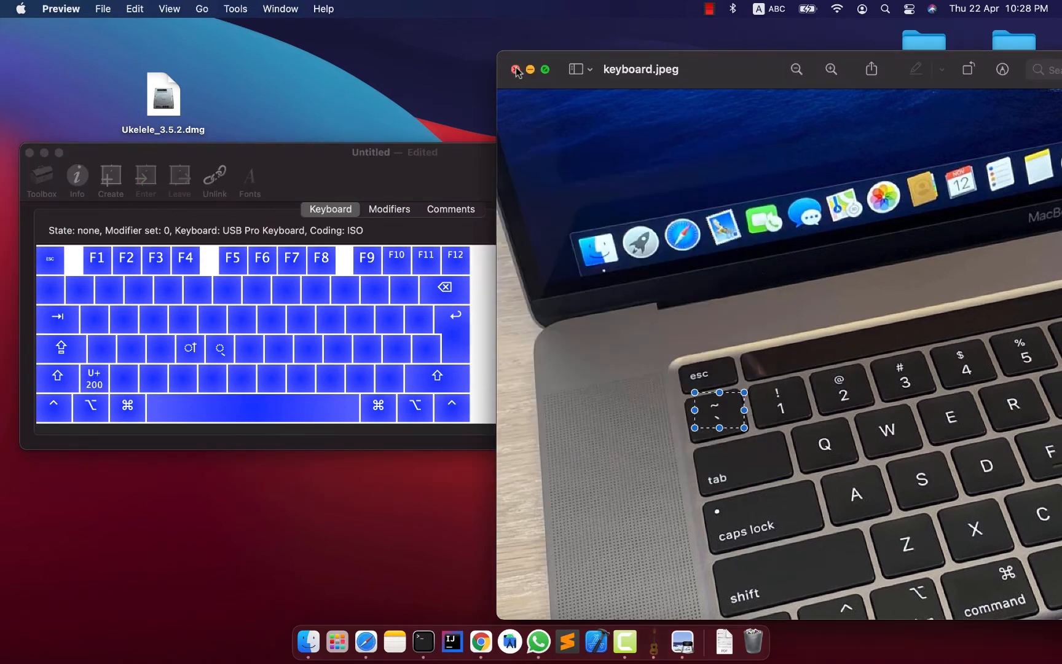
{"action": "left_click", "coordinate": [515, 69]}
{"action": "left_click_drag", "start_coordinate": [430, 172], "coordinate": [515, 150]}
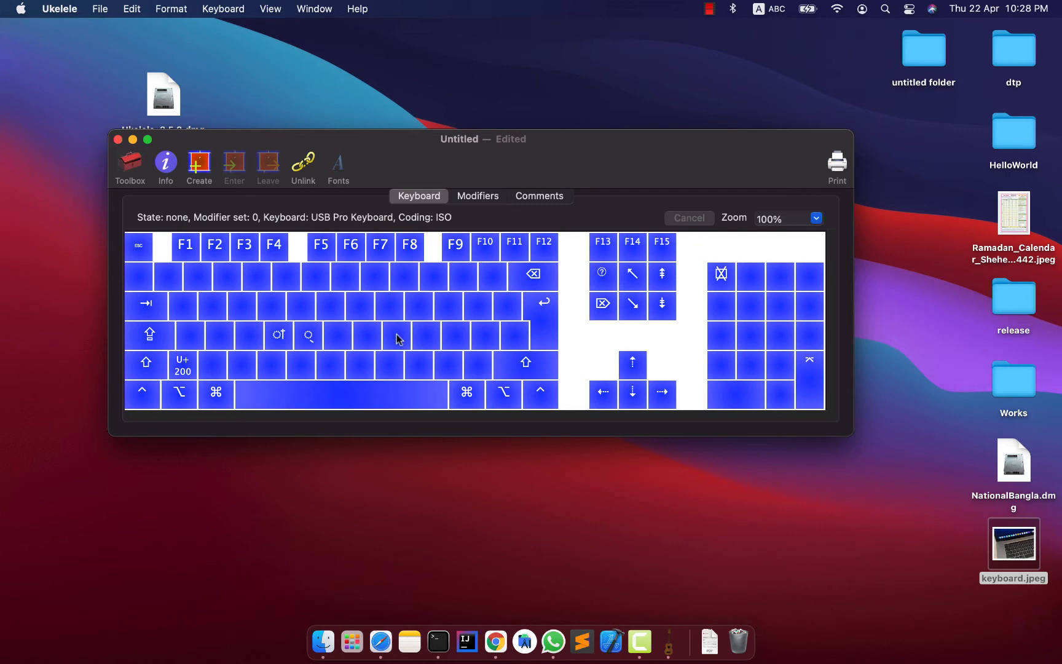
{"action": "left_click_drag", "start_coordinate": [368, 141], "coordinate": [340, 185]}
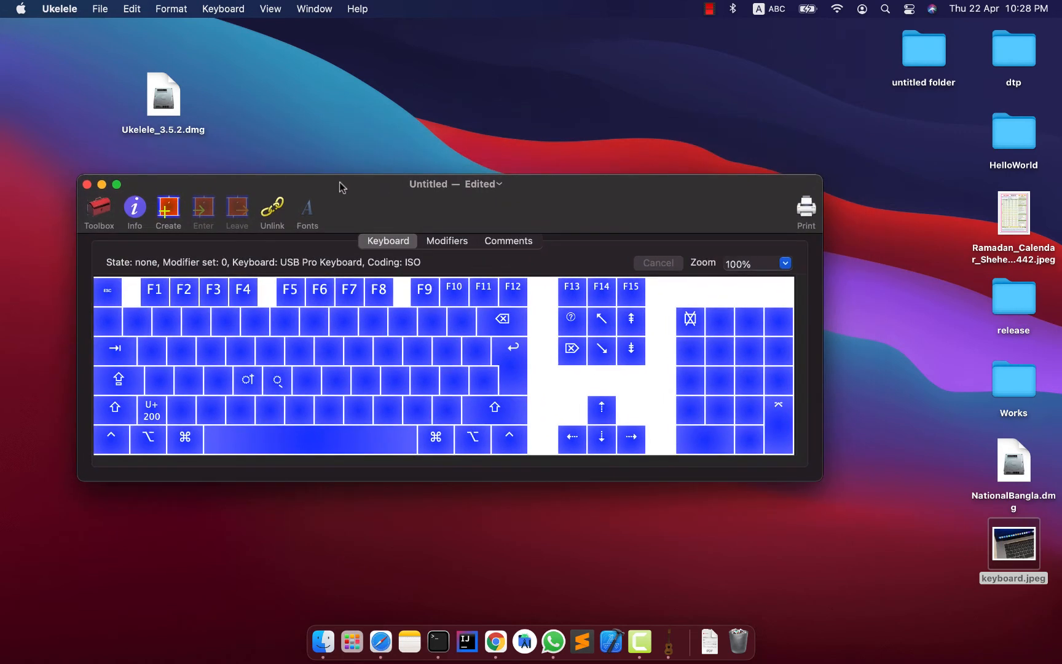
{"action": "left_click", "coordinate": [372, 100]}
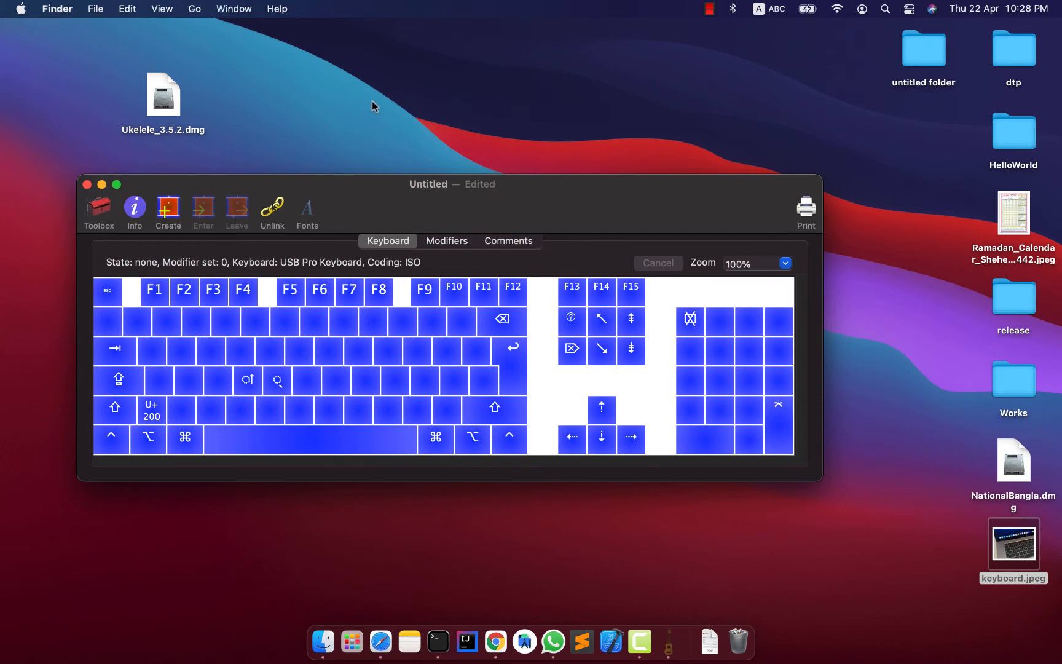
{"action": "left_click_drag", "start_coordinate": [349, 196], "coordinate": [326, 191]}
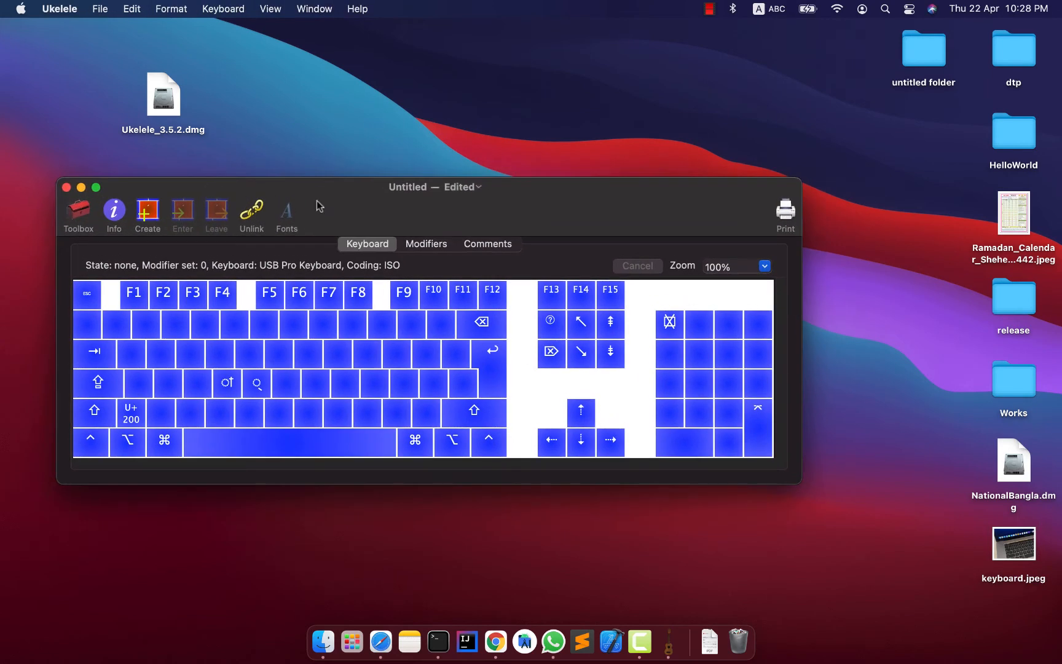
Save the layout to the Desktop as MyNewKeyboard in the Keyboard Layout format.
{"action": "left_click", "coordinate": [99, 9]}
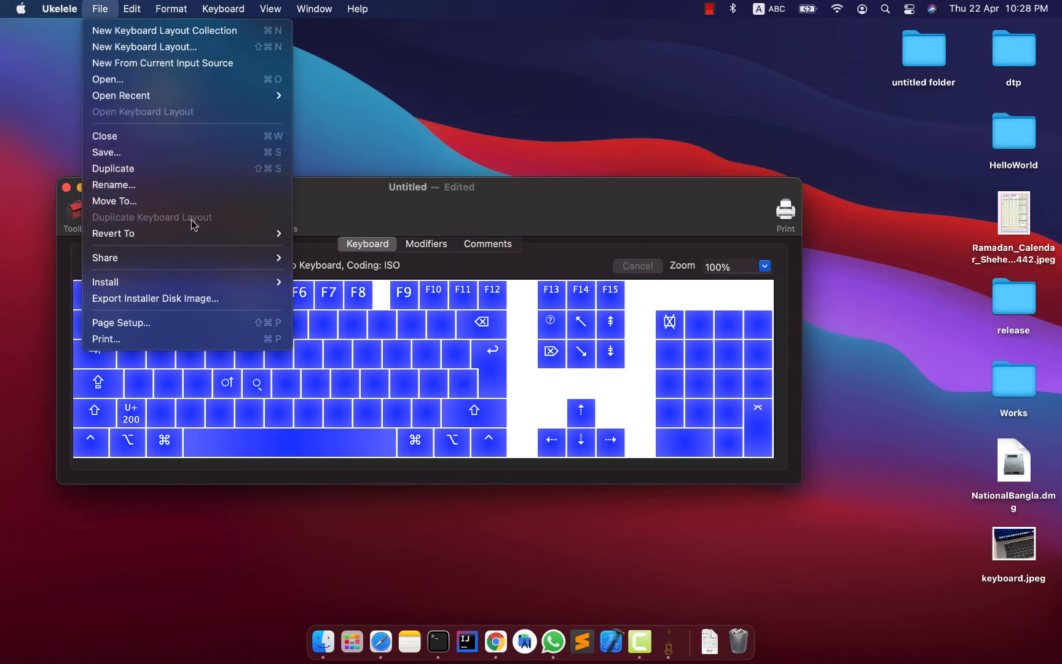
{"action": "left_click", "coordinate": [177, 153]}
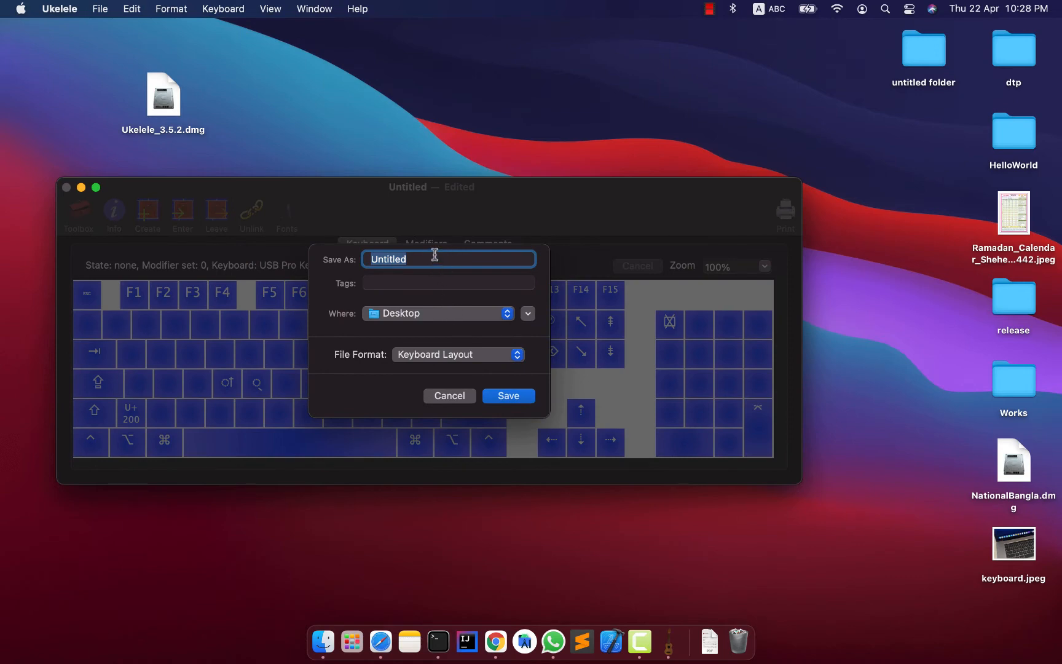
{"action": "type", "text": "MyNewKeyboard"}
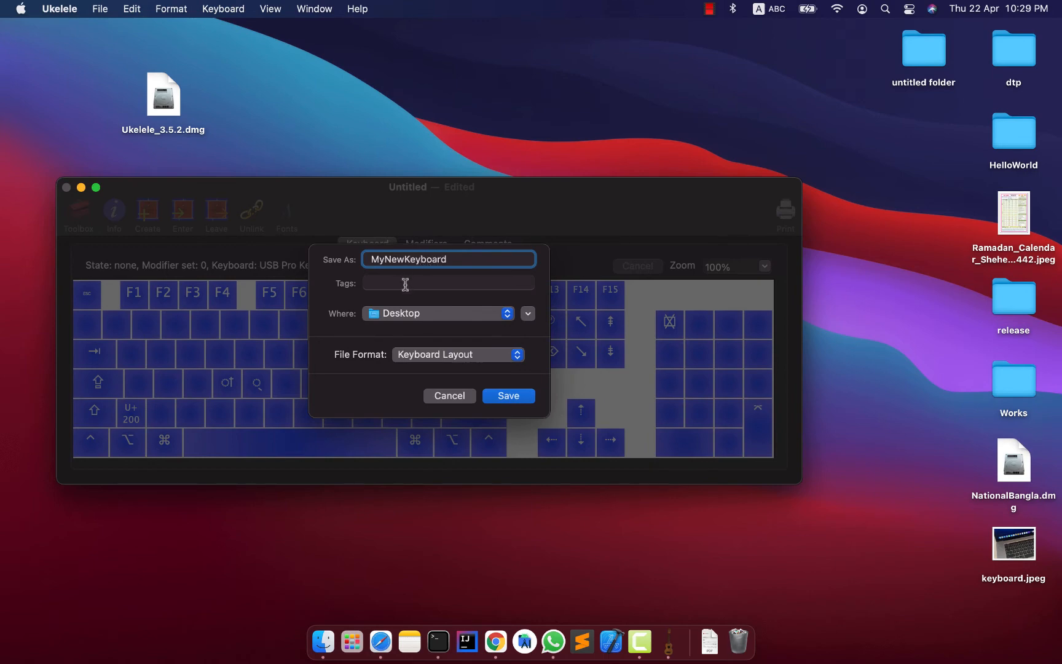
{"action": "double_click", "coordinate": [402, 259]}
{"action": "left_click", "coordinate": [468, 258]}
{"action": "left_click", "coordinate": [515, 395]}
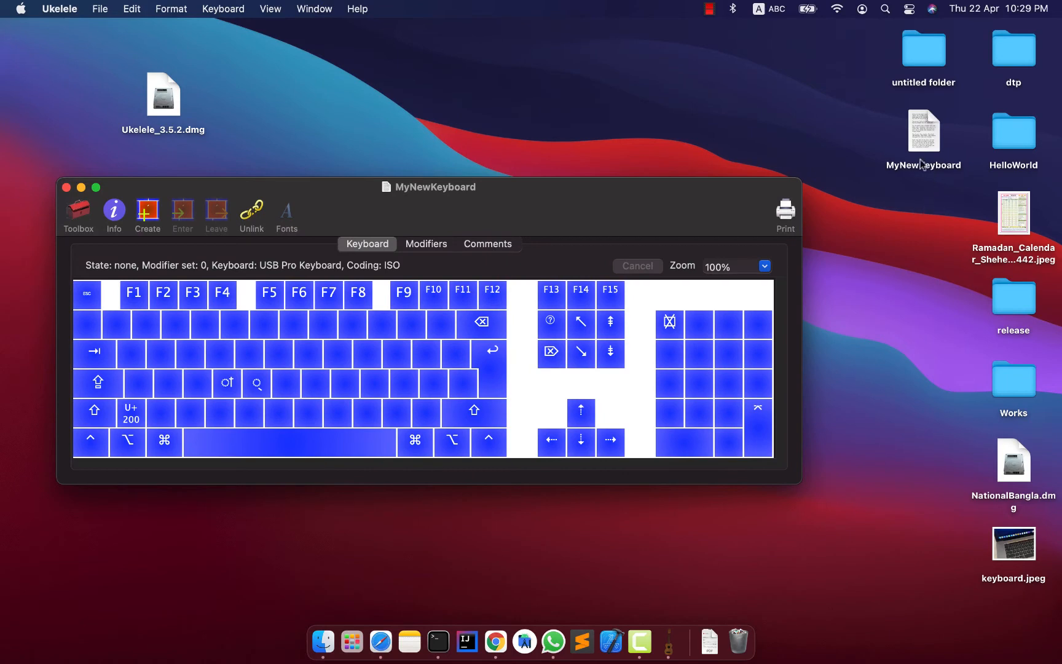
{"action": "left_click", "coordinate": [918, 154]}
{"action": "left_click", "coordinate": [586, 199]}
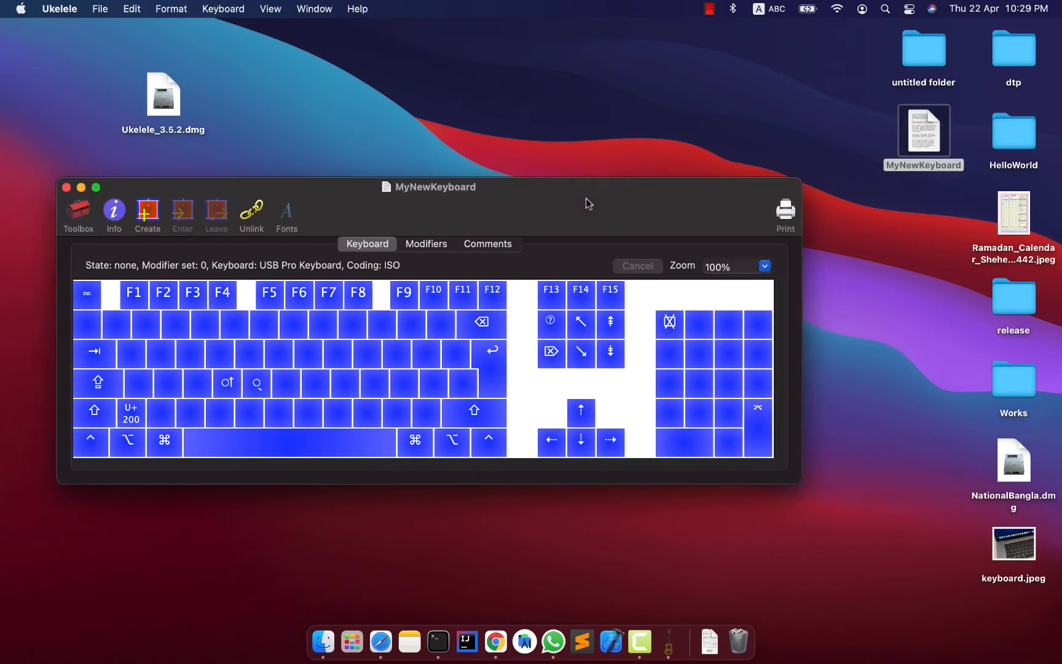
{"action": "left_click", "coordinate": [101, 9]}
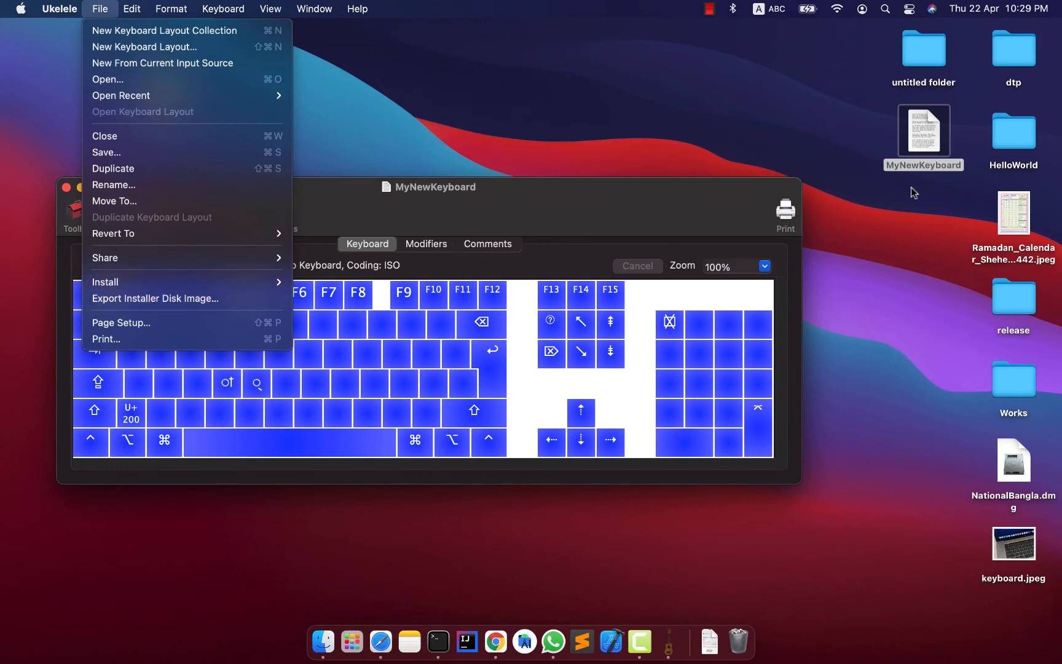
{"action": "left_click", "coordinate": [916, 149]}
{"action": "left_click", "coordinate": [521, 186]}
{"action": "left_click_drag", "start_coordinate": [522, 187], "coordinate": [512, 158]}
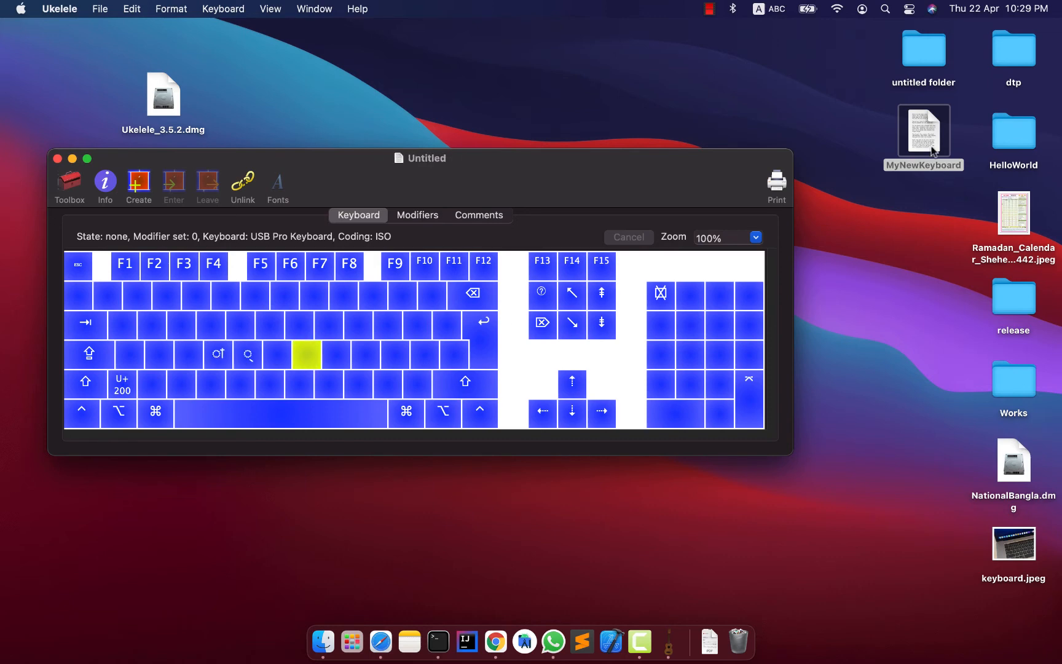
{"action": "left_click_drag", "start_coordinate": [495, 167], "coordinate": [492, 211]}
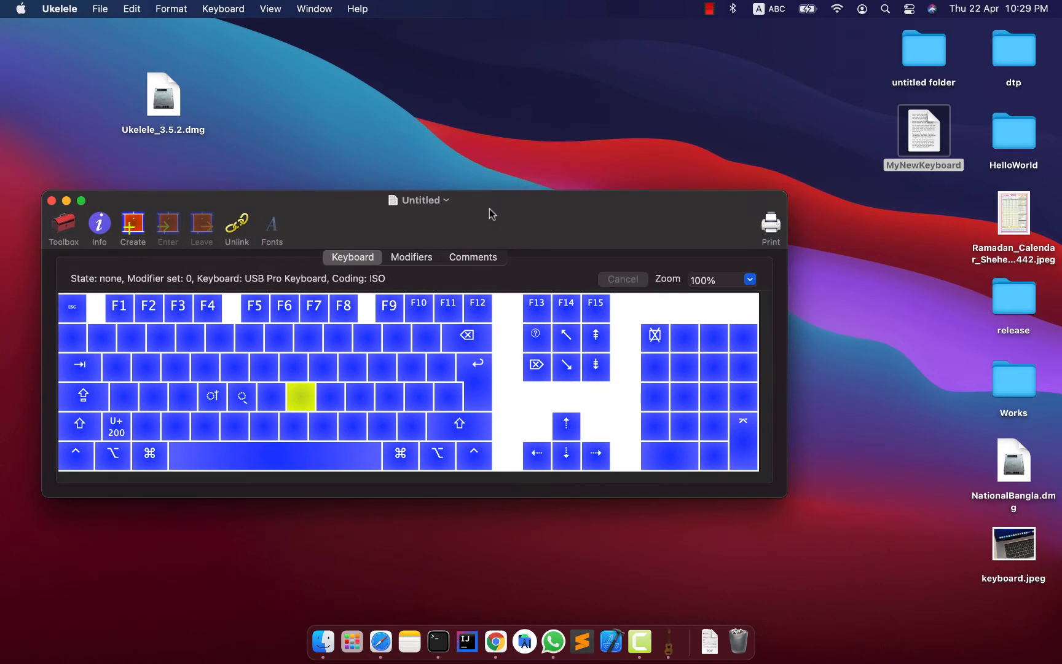
{"action": "left_click", "coordinate": [218, 400]}
{"action": "left_click", "coordinate": [263, 367]}
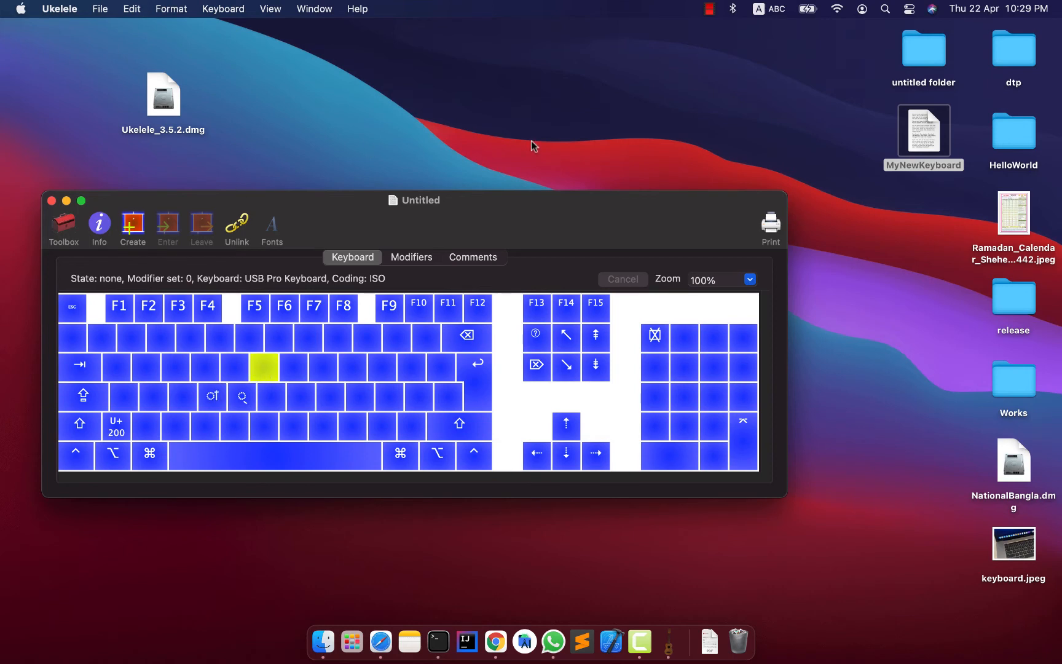
{"action": "left_click", "coordinate": [897, 270]}
{"action": "left_click_drag", "start_coordinate": [574, 205], "coordinate": [575, 186]}
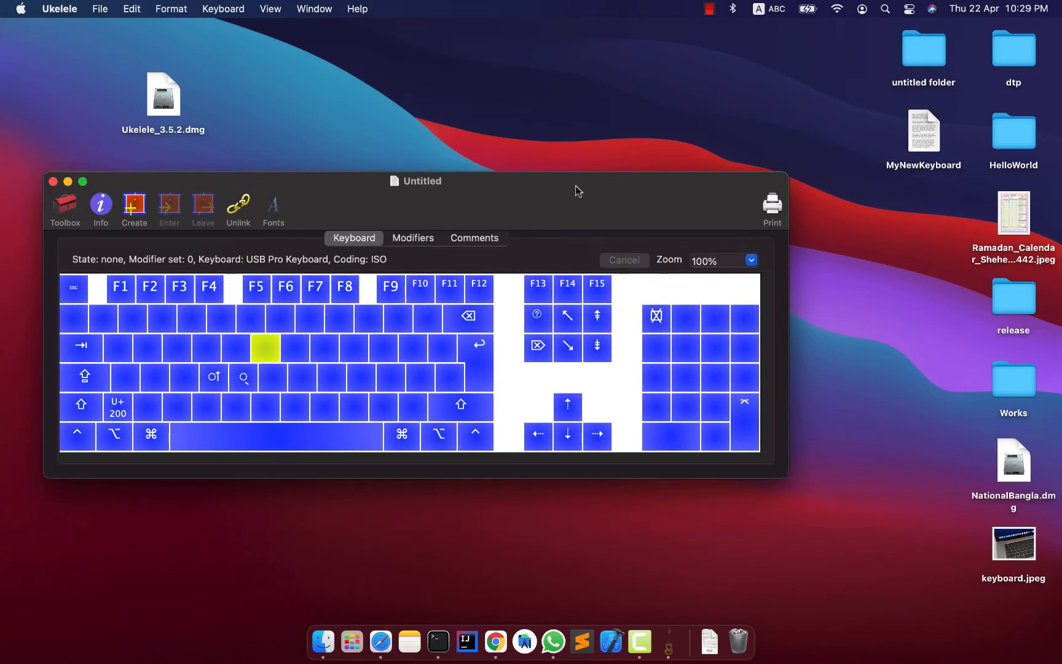
Open the saved MyNewKeyboard layout file from the desktop.
{"action": "left_click", "coordinate": [440, 183]}
{"action": "left_click", "coordinate": [556, 186]}
{"action": "double_click", "coordinate": [925, 139]}
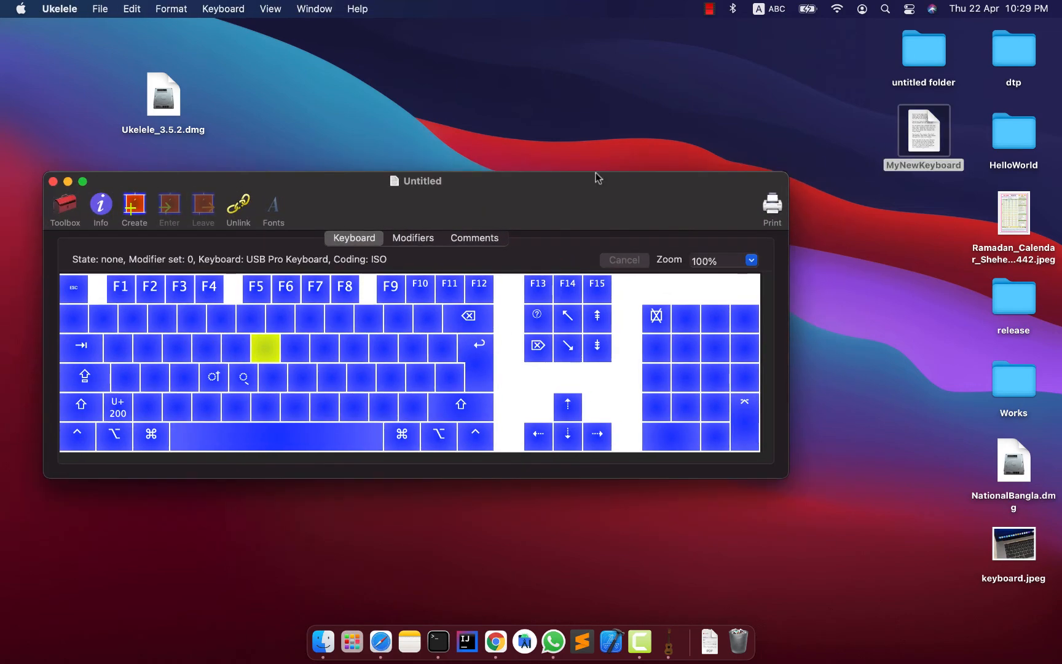
{"action": "mouse_move", "coordinate": [520, 187]}
{"action": "left_mouse_down"}
{"action": "mouse_move", "coordinate": [505, 245]}
{"action": "mouse_move", "coordinate": [507, 193]}
{"action": "left_mouse_up"}
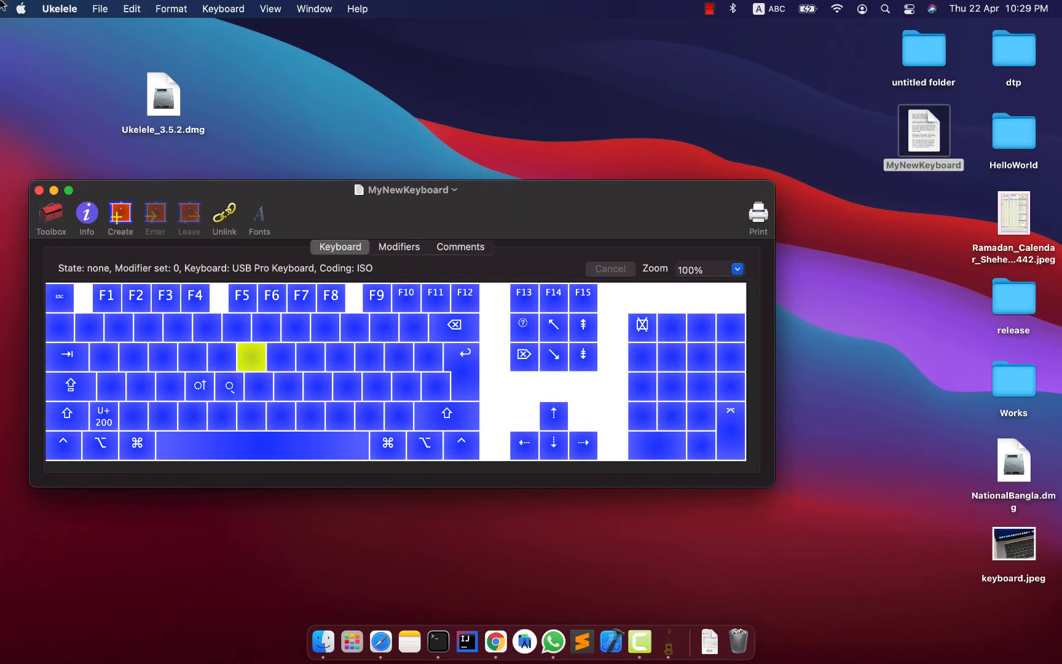
Export an installer disk image of the layout to the Desktop under the name MyNewKeyboard.
{"action": "left_click", "coordinate": [97, 9]}
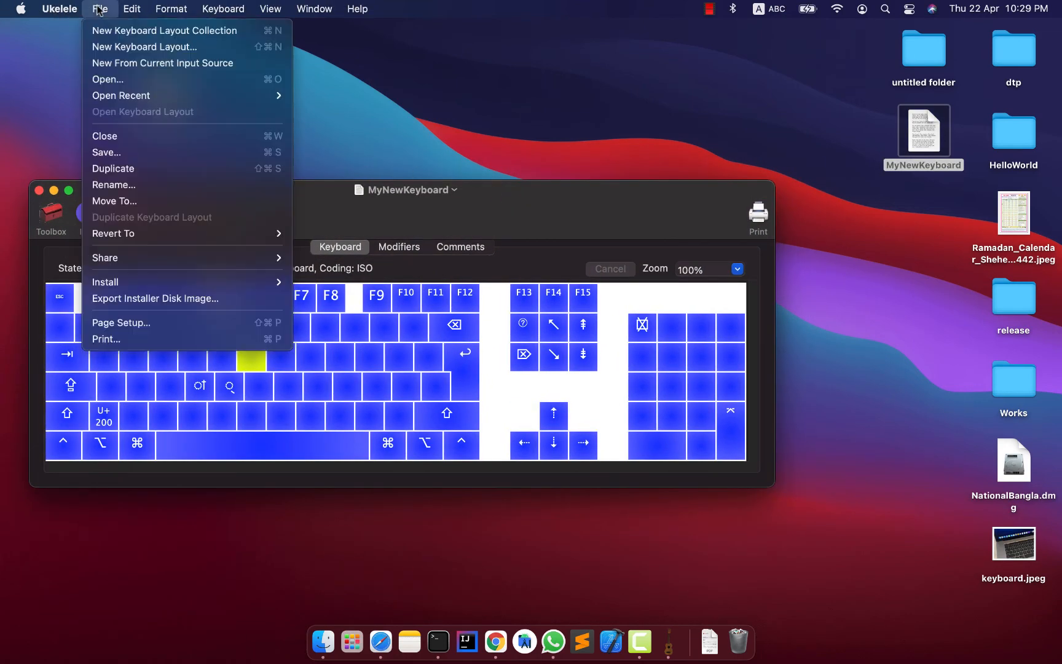
{"action": "left_click", "coordinate": [176, 302]}
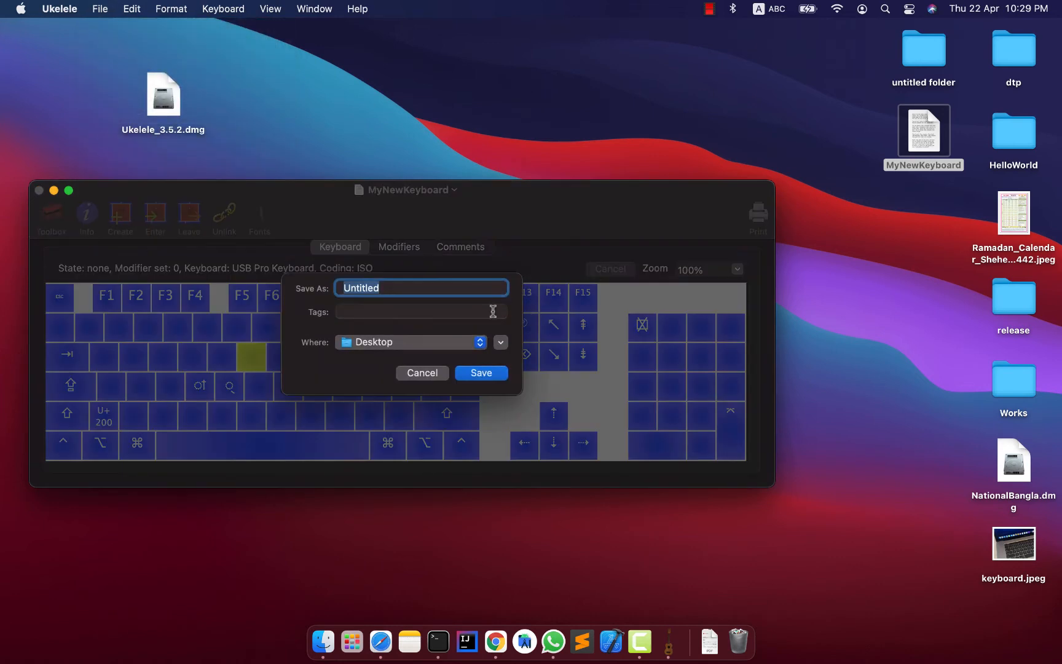
{"action": "double_click", "coordinate": [390, 286]}
{"action": "double_click", "coordinate": [389, 289]}
{"action": "type", "text": "MyNewKeyboard"}
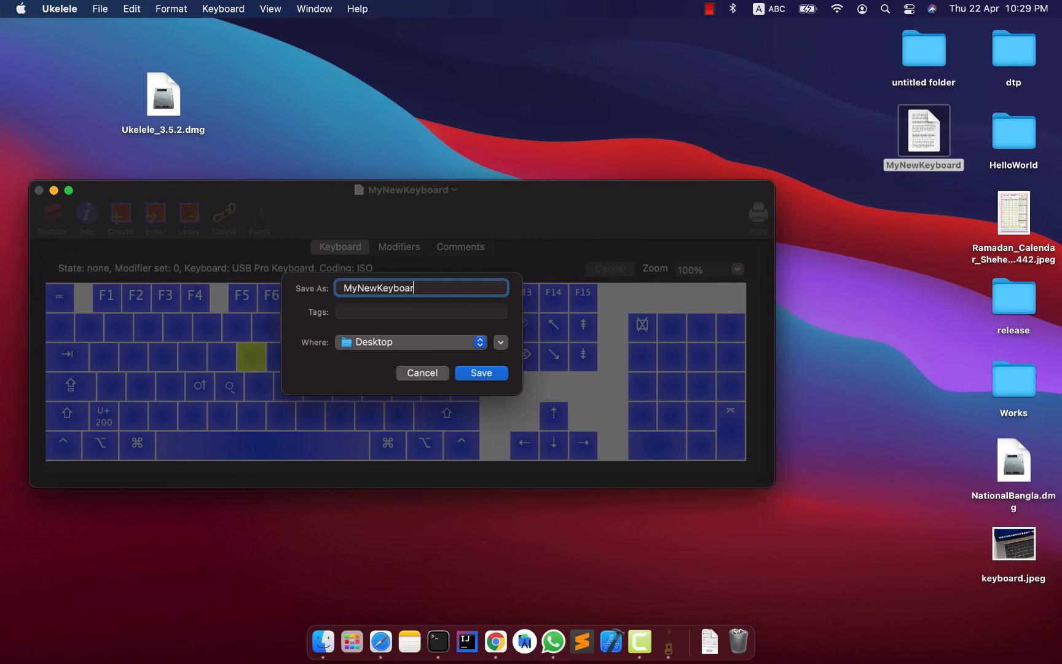
{"action": "double_click", "coordinate": [380, 287]}
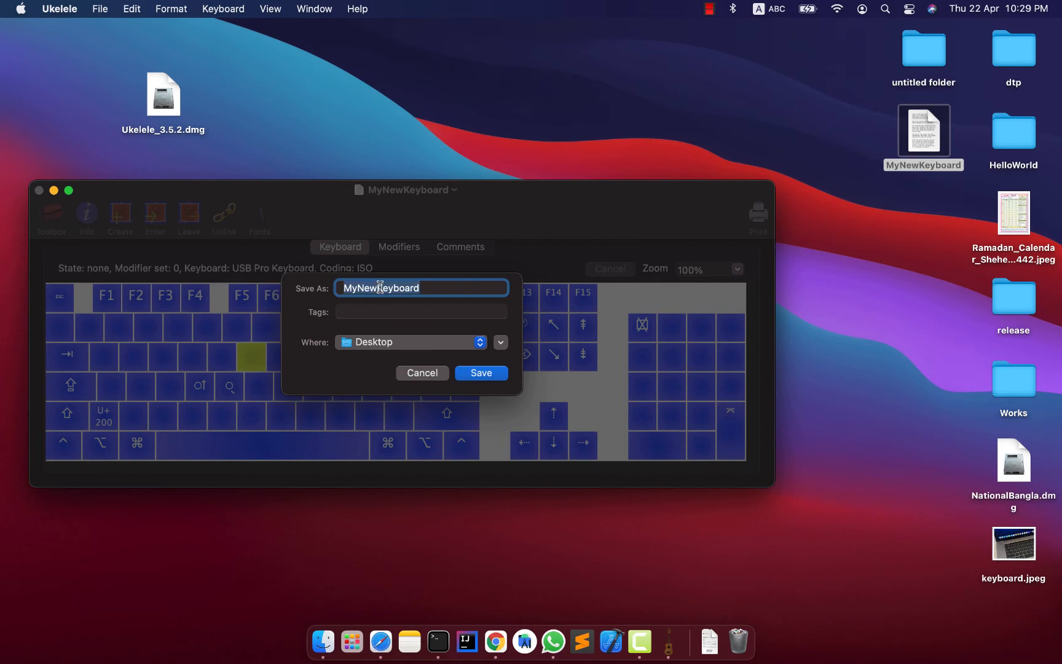
{"action": "left_click", "coordinate": [434, 289]}
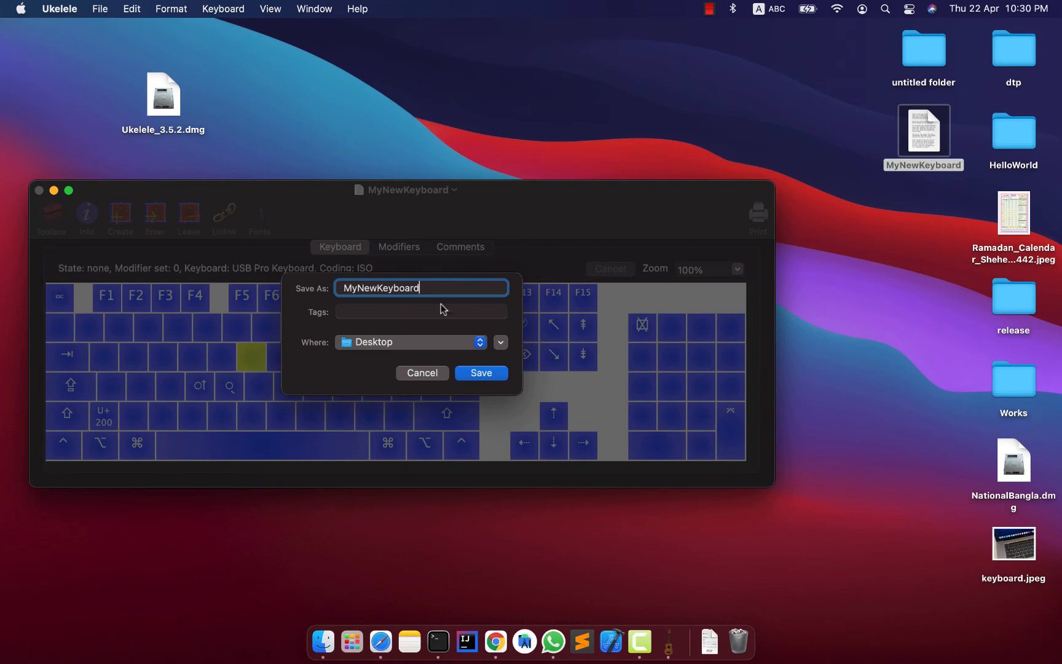
{"action": "left_click", "coordinate": [481, 374]}
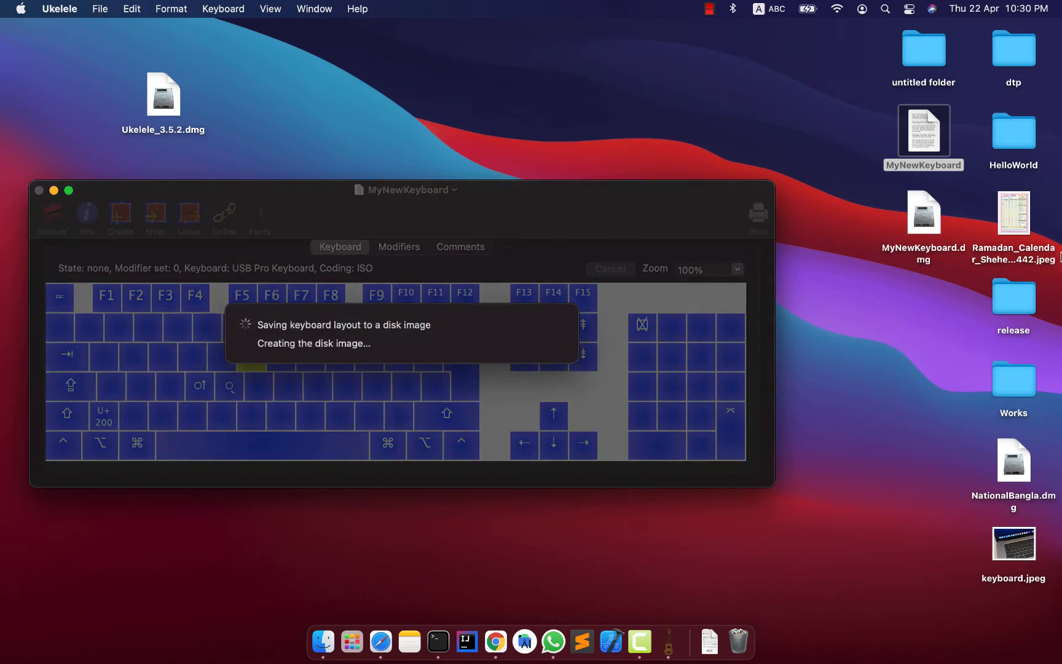
Close the keyboard layout window and move MyNewKeyboard.dmg to the middle of the desktop, clear of the other icons.
{"action": "left_click", "coordinate": [939, 265]}
{"action": "left_click_drag", "start_coordinate": [924, 220], "coordinate": [891, 254]}
{"action": "left_click", "coordinate": [946, 343]}
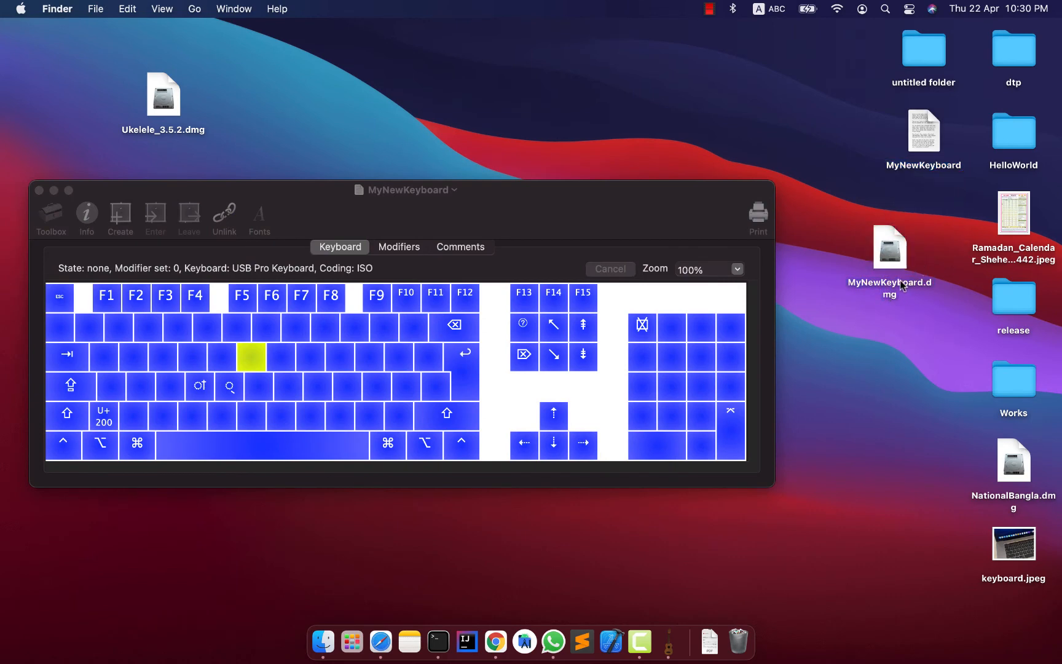
{"action": "left_click", "coordinate": [38, 189]}
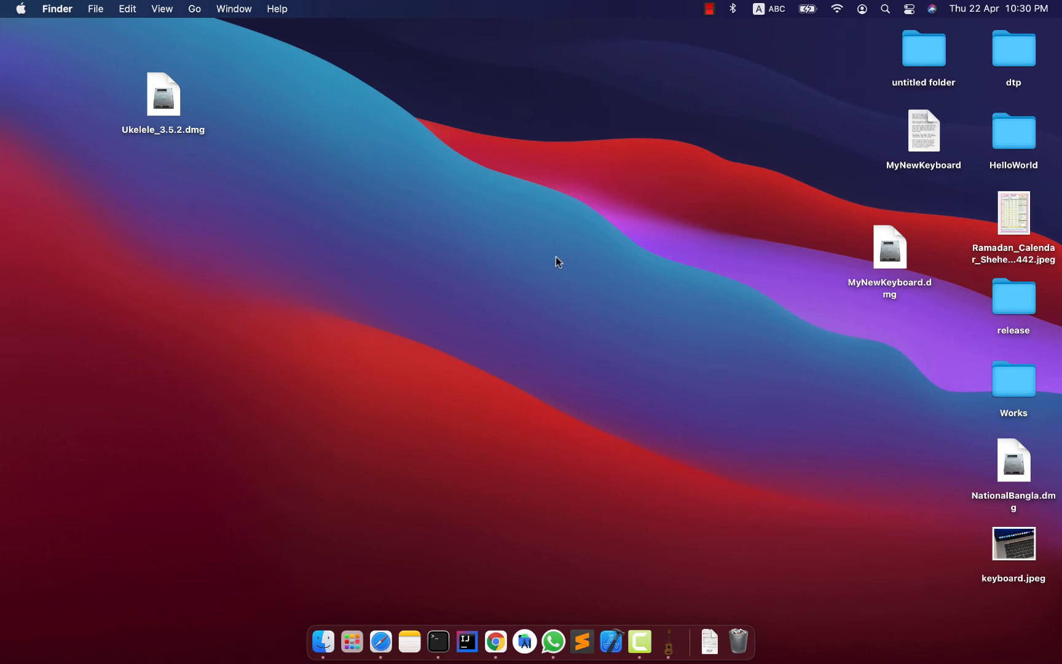
{"action": "left_click_drag", "start_coordinate": [885, 257], "coordinate": [516, 241]}
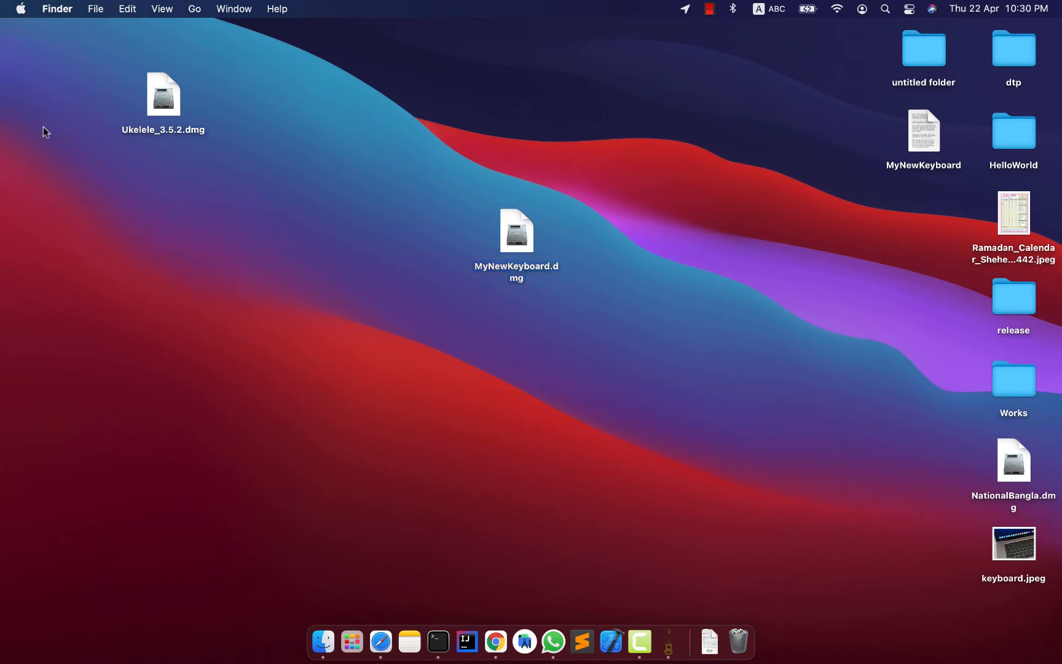
{"action": "left_click_drag", "start_coordinate": [159, 108], "coordinate": [116, 114]}
{"action": "left_click_drag", "start_coordinate": [538, 246], "coordinate": [544, 280]}
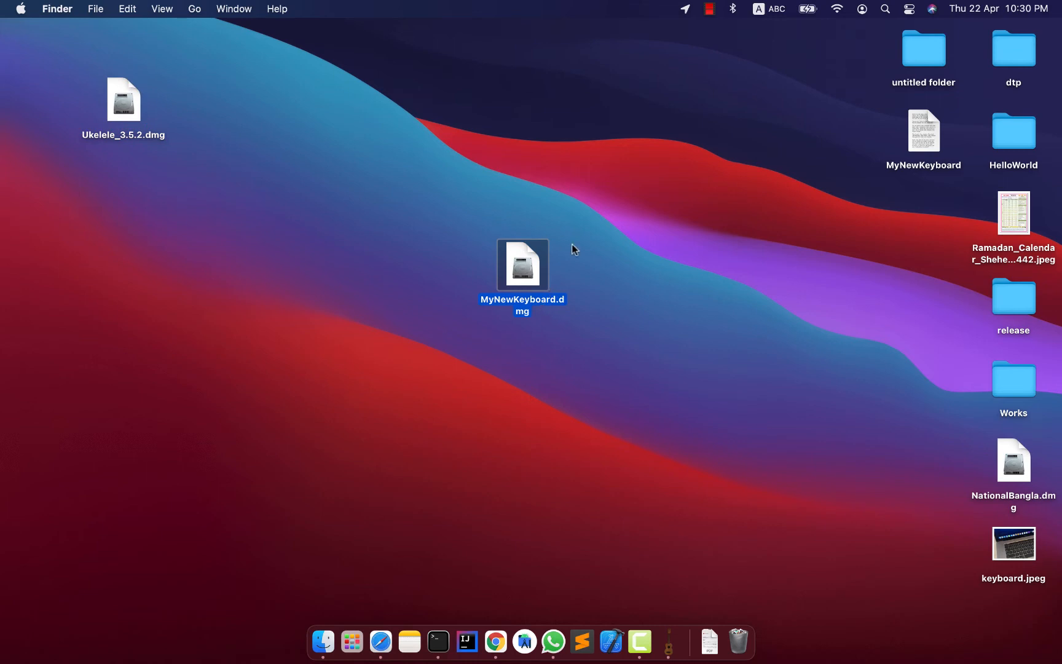
Open the MyNewKeyboard.dmg disk image and copy its Untitled.keylayout file to the desktop.
{"action": "double_click", "coordinate": [526, 271]}
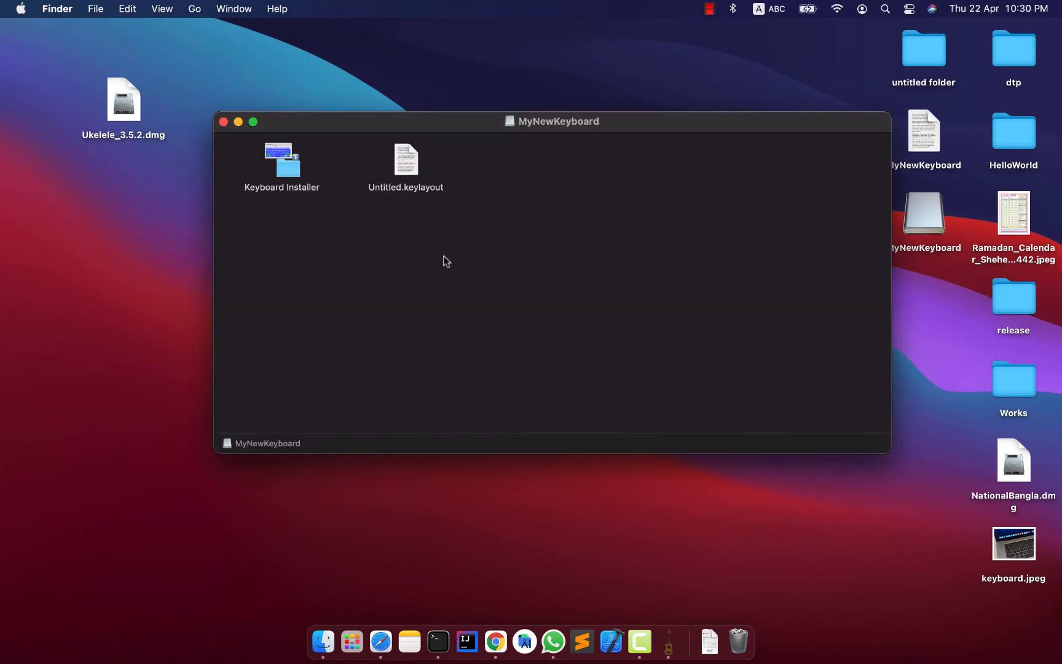
{"action": "left_click", "coordinate": [403, 172]}
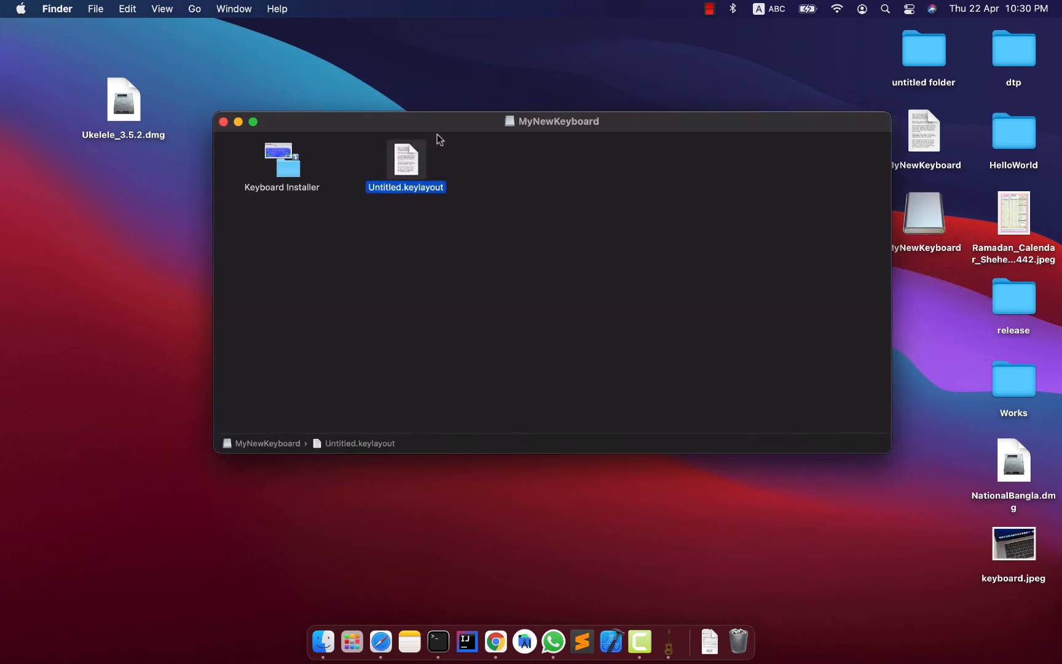
{"action": "left_click_drag", "start_coordinate": [437, 133], "coordinate": [419, 203]}
{"action": "left_click", "coordinate": [919, 151]}
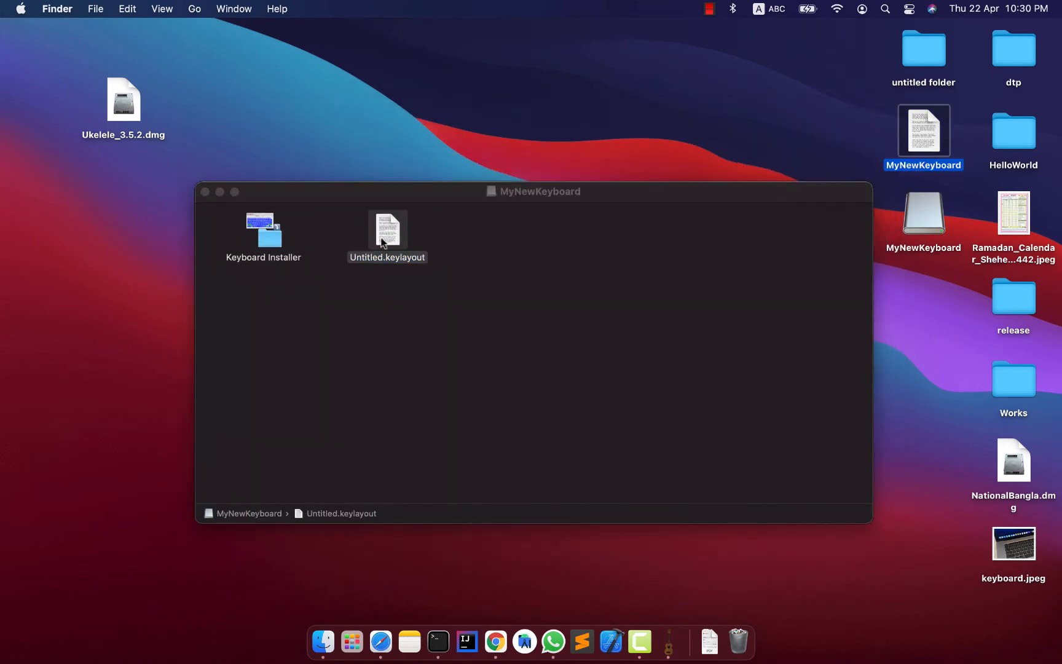
{"action": "left_click", "coordinate": [382, 242]}
{"action": "left_click_drag", "start_coordinate": [414, 197], "coordinate": [673, 183]}
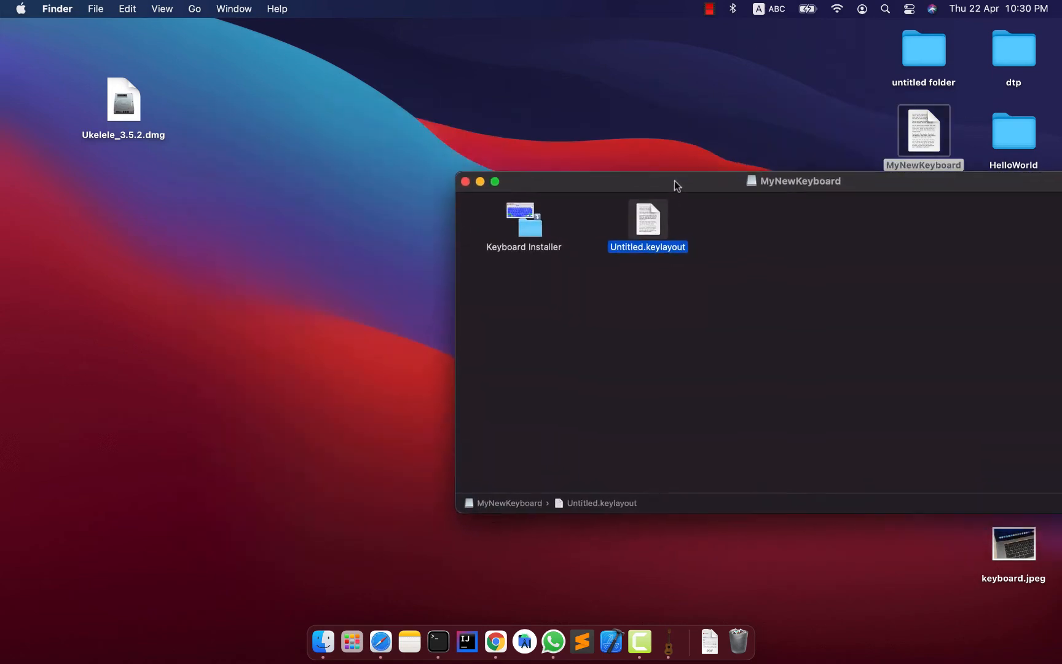
{"action": "left_click_drag", "start_coordinate": [649, 224], "coordinate": [337, 210]}
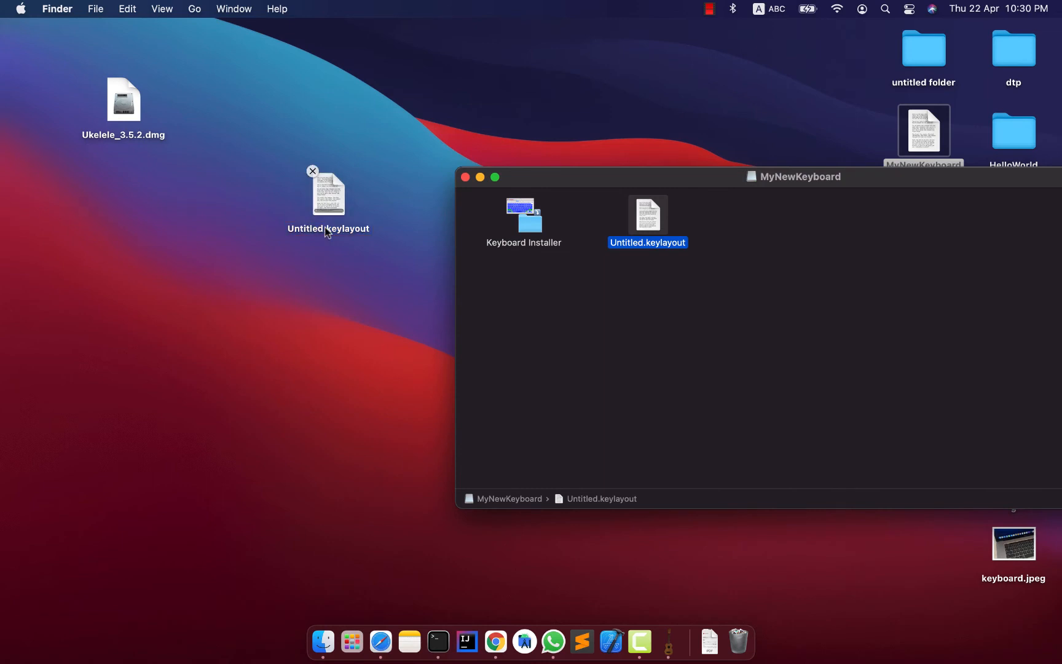
{"action": "left_click", "coordinate": [334, 277]}
Copy the name text of the saved MyNewKeyboard layout file on the desktop.
{"action": "left_click", "coordinate": [306, 231]}
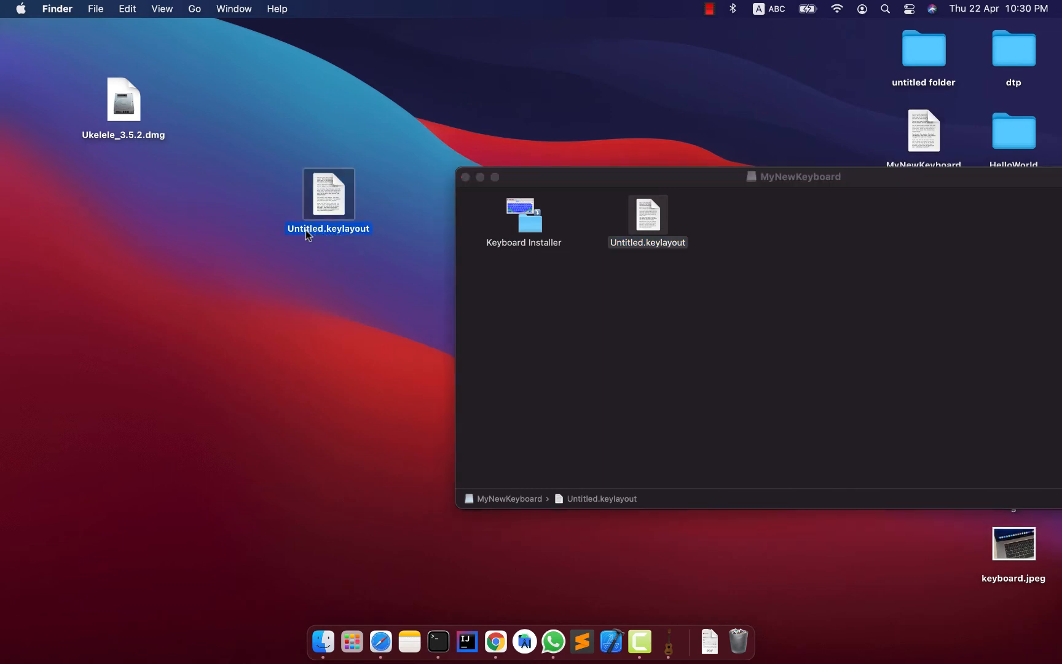
{"action": "key", "text": "Return"}
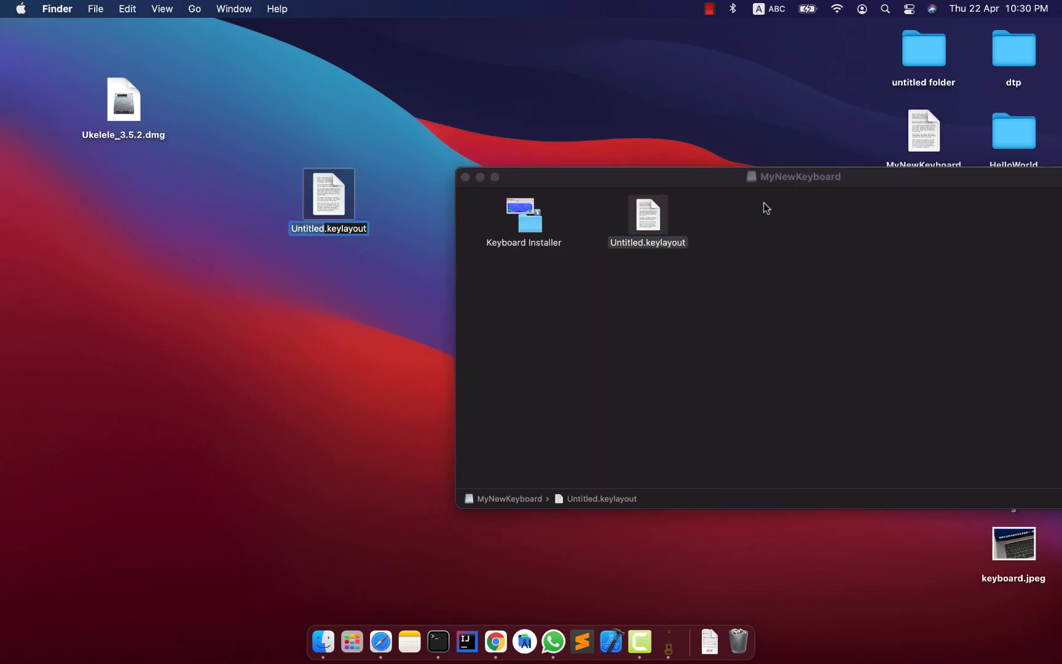
{"action": "left_click_drag", "start_coordinate": [768, 176], "coordinate": [784, 264]}
{"action": "left_click", "coordinate": [921, 166]}
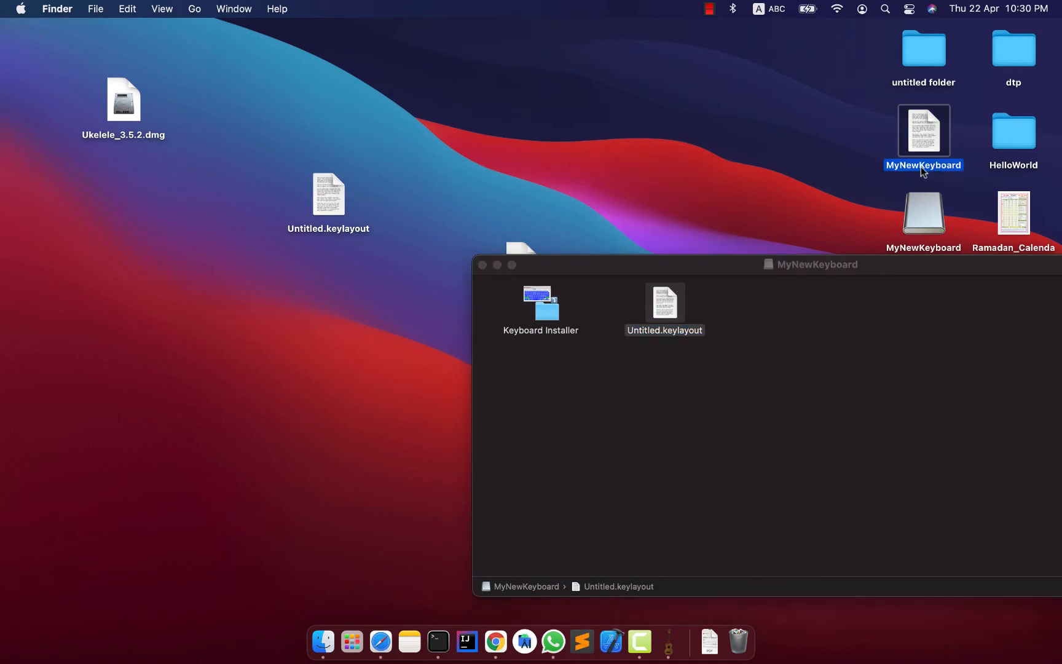
{"action": "right_click", "coordinate": [910, 167]}
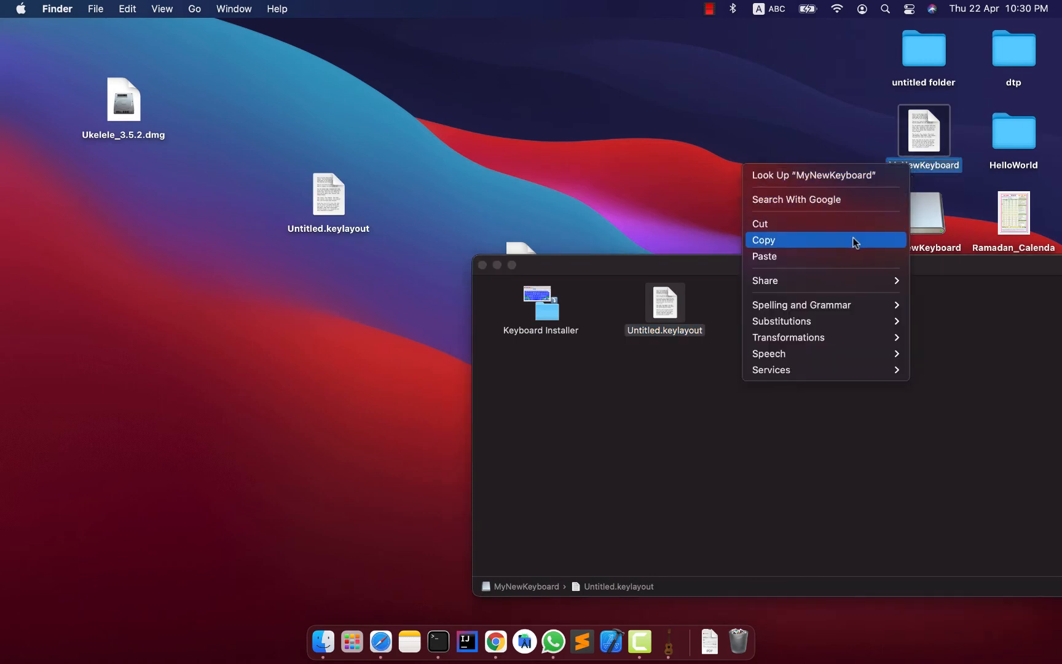
{"action": "left_click", "coordinate": [854, 240]}
Try to rename the desktop copy of Untitled.keylayout with the copied name MyNewKeyboard.
{"action": "left_click", "coordinate": [331, 203]}
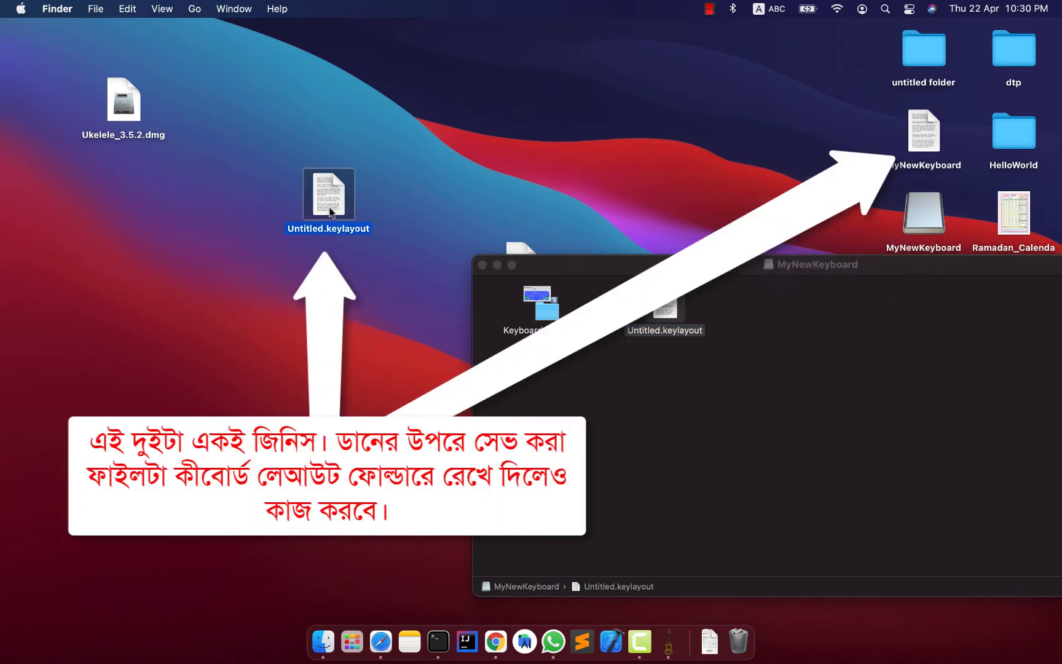
{"action": "left_click", "coordinate": [303, 231]}
{"action": "right_click", "coordinate": [314, 228]}
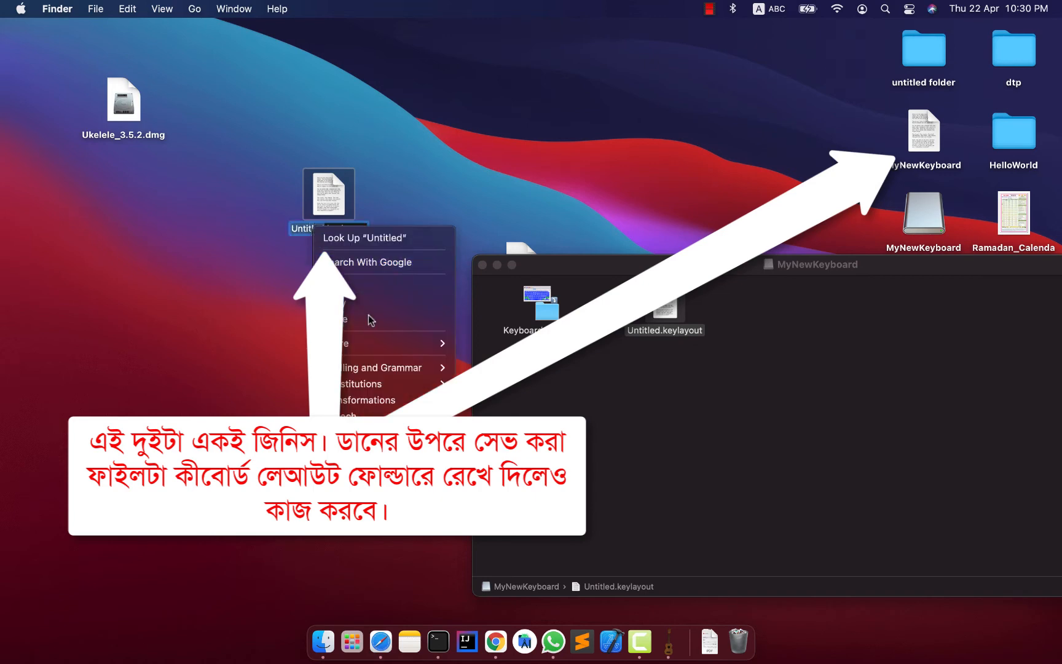
{"action": "left_click", "coordinate": [368, 319]}
{"action": "key", "text": "Return"}
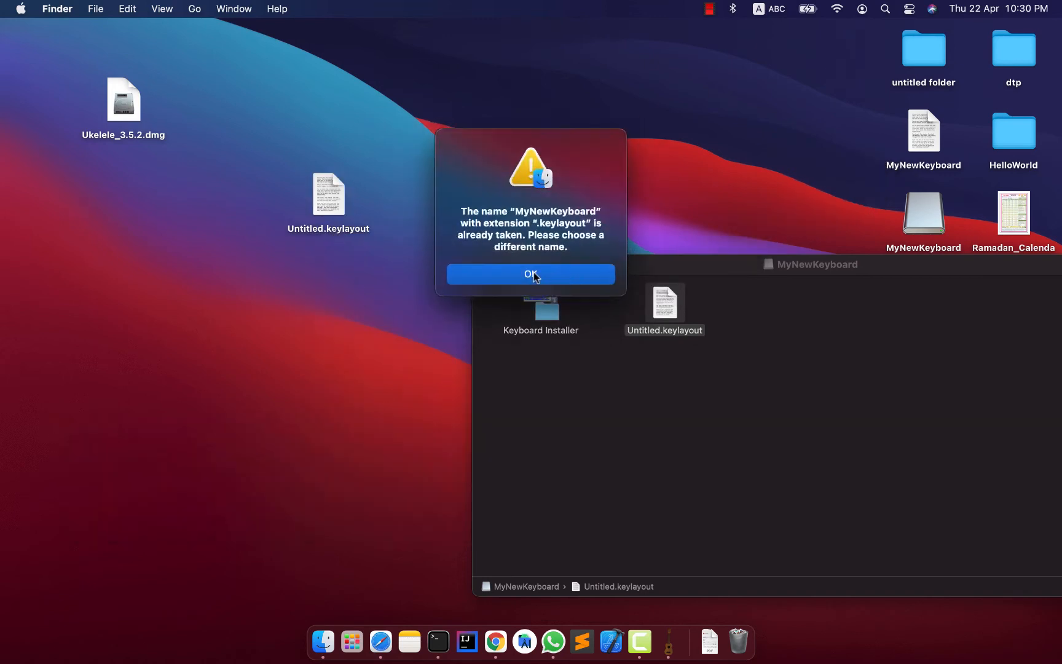
{"action": "left_click", "coordinate": [531, 275]}
Rename the desktop copy of Untitled.keylayout as MyNewKeyboard2.keylayout, keeping its extension.
{"action": "left_click", "coordinate": [321, 214]}
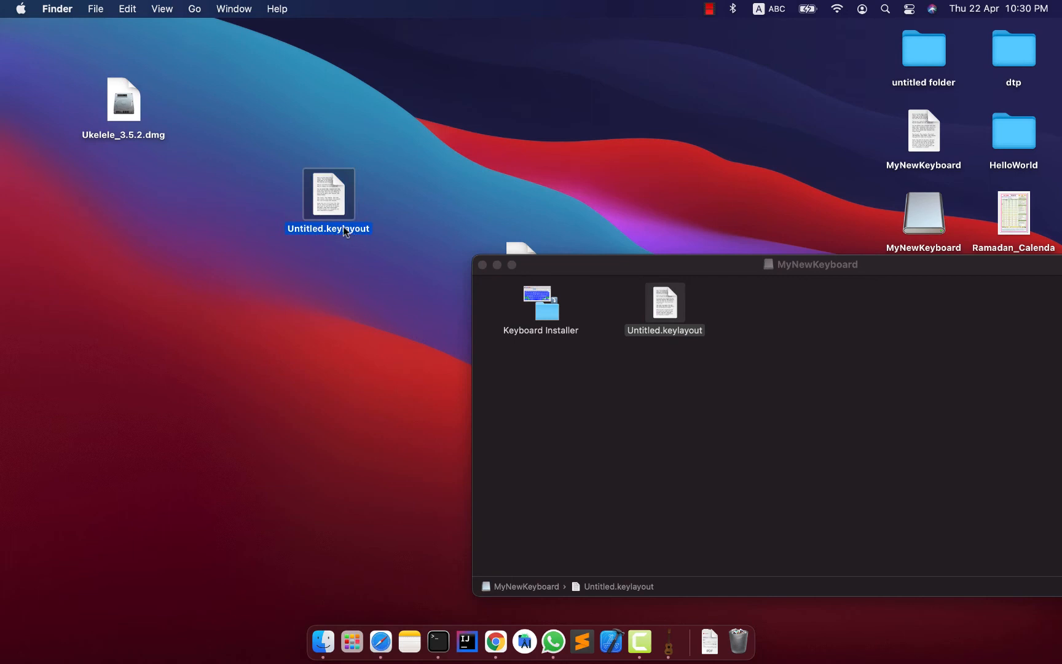
{"action": "left_click", "coordinate": [337, 230]}
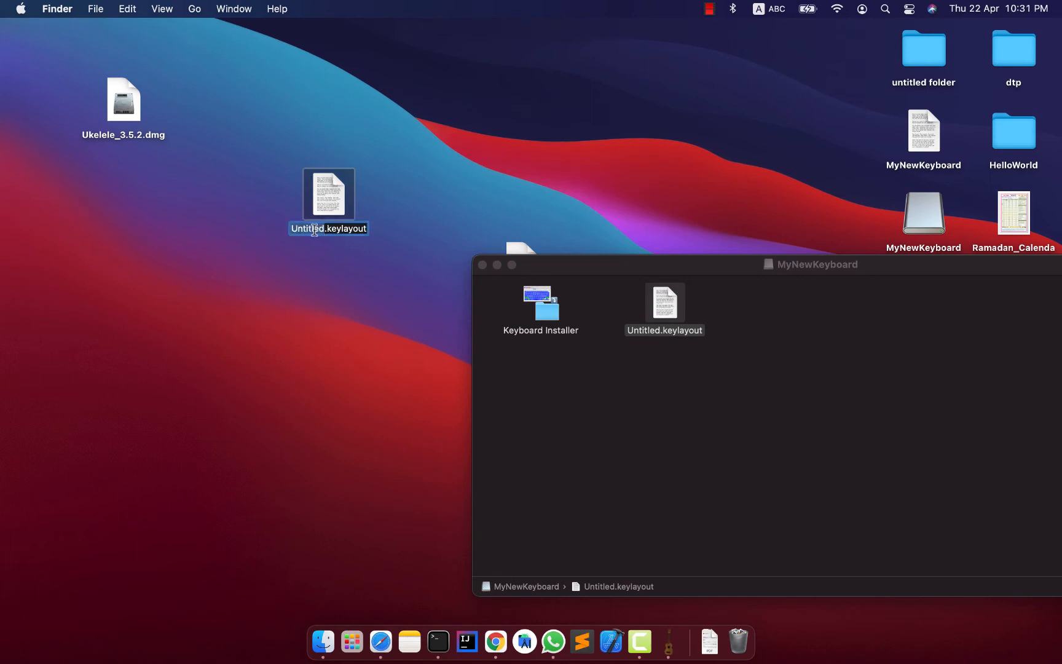
{"action": "double_click", "coordinate": [314, 230]}
{"action": "right_click", "coordinate": [313, 229]}
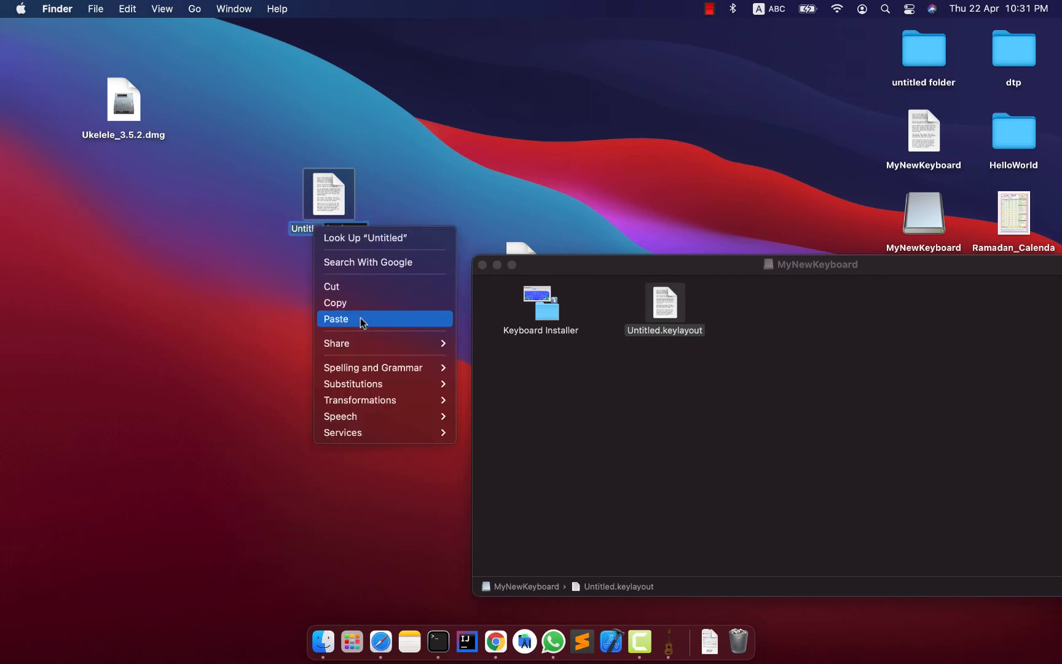
{"action": "left_click", "coordinate": [360, 317]}
{"action": "type", "text": "2"}
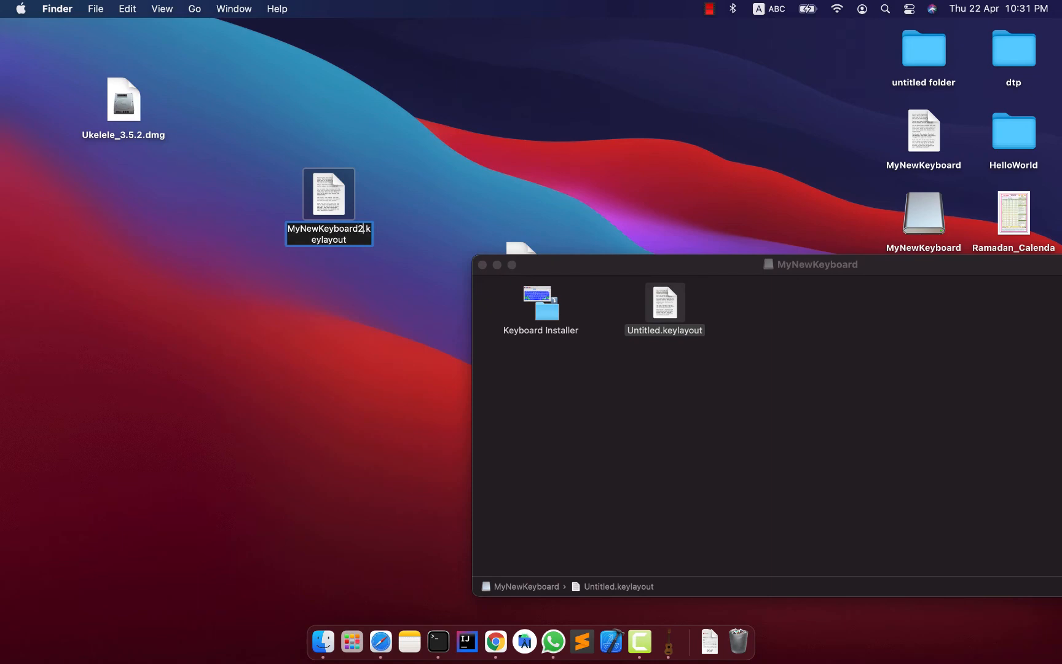
{"action": "key", "text": "Return"}
{"action": "left_click", "coordinate": [353, 293]}
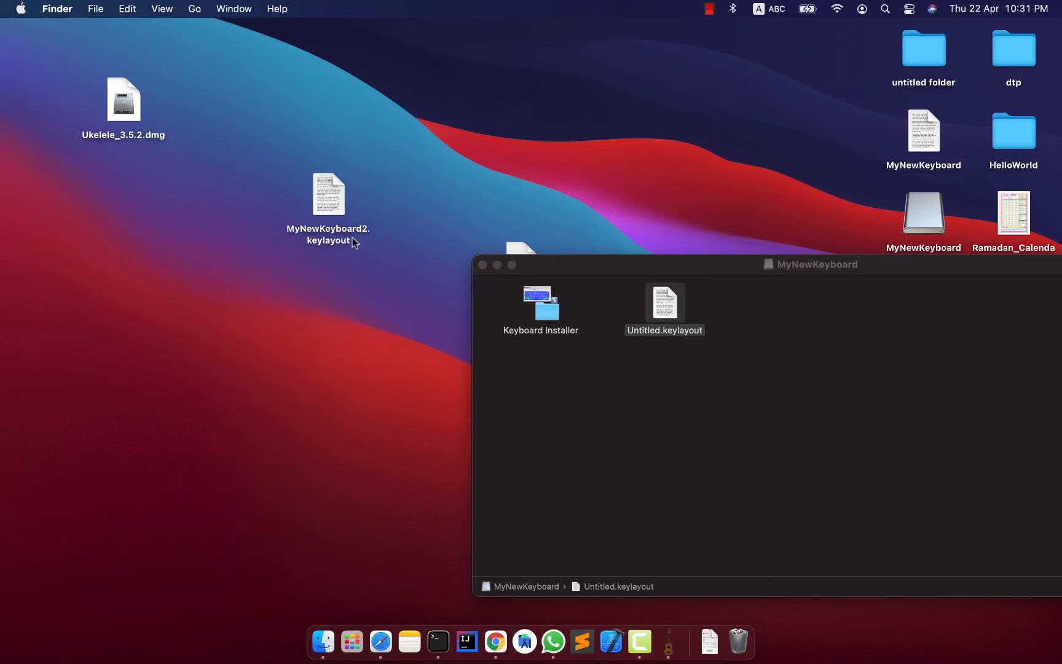
Examine the full name and extension in the file info of the originally saved MyNewKeyboard layout, and close the info window.
{"action": "left_click", "coordinate": [331, 239]}
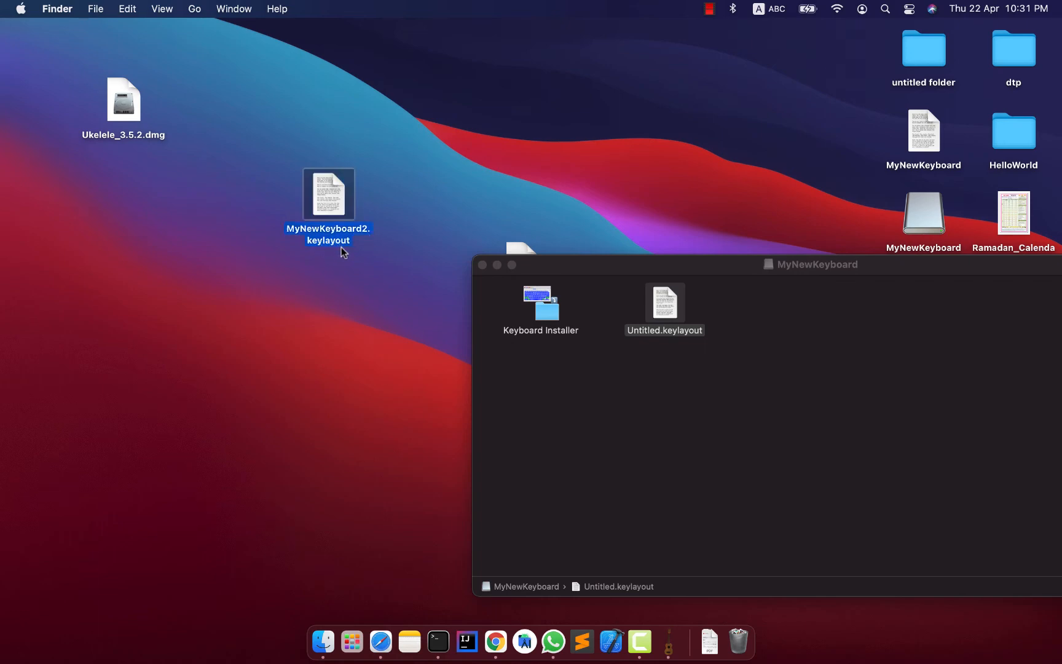
{"action": "left_click", "coordinate": [349, 262]}
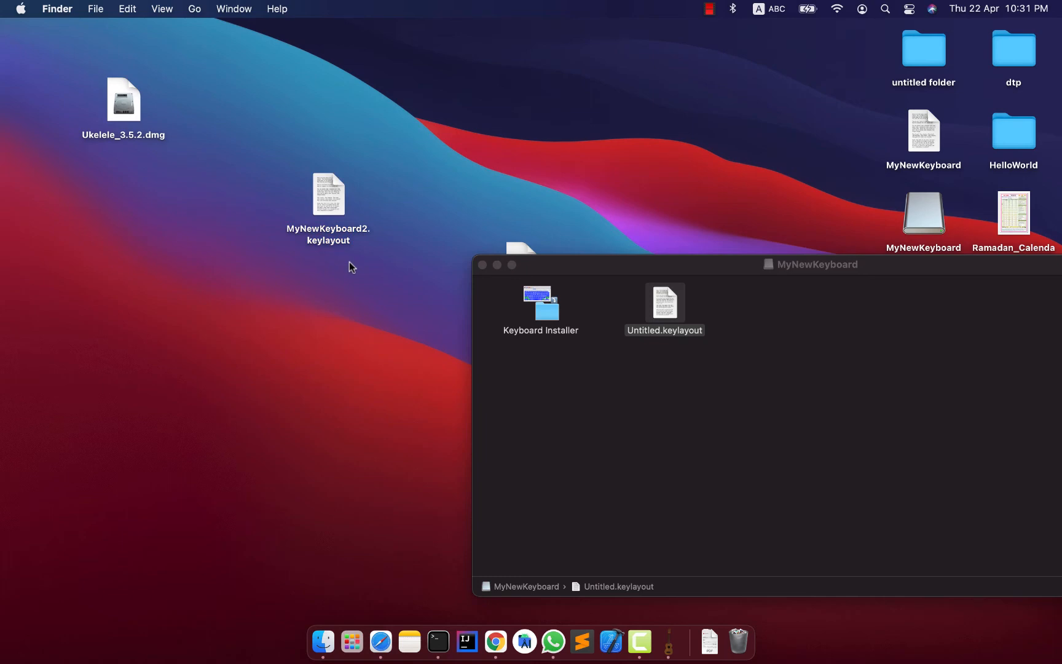
{"action": "left_click", "coordinate": [937, 143]}
{"action": "right_click", "coordinate": [911, 141]}
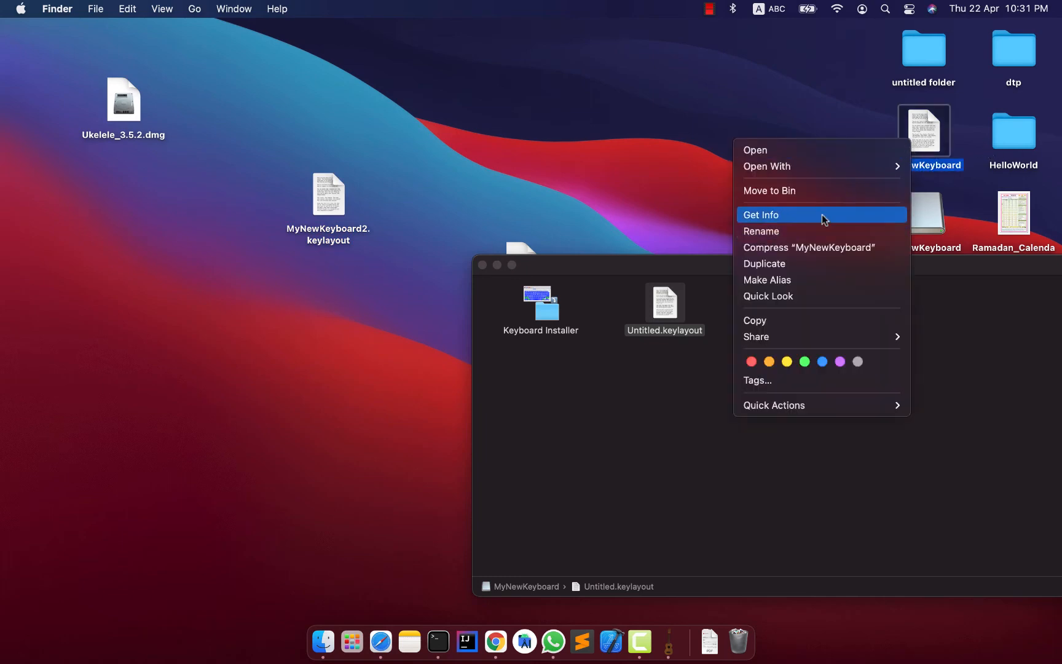
{"action": "left_click", "coordinate": [823, 217]}
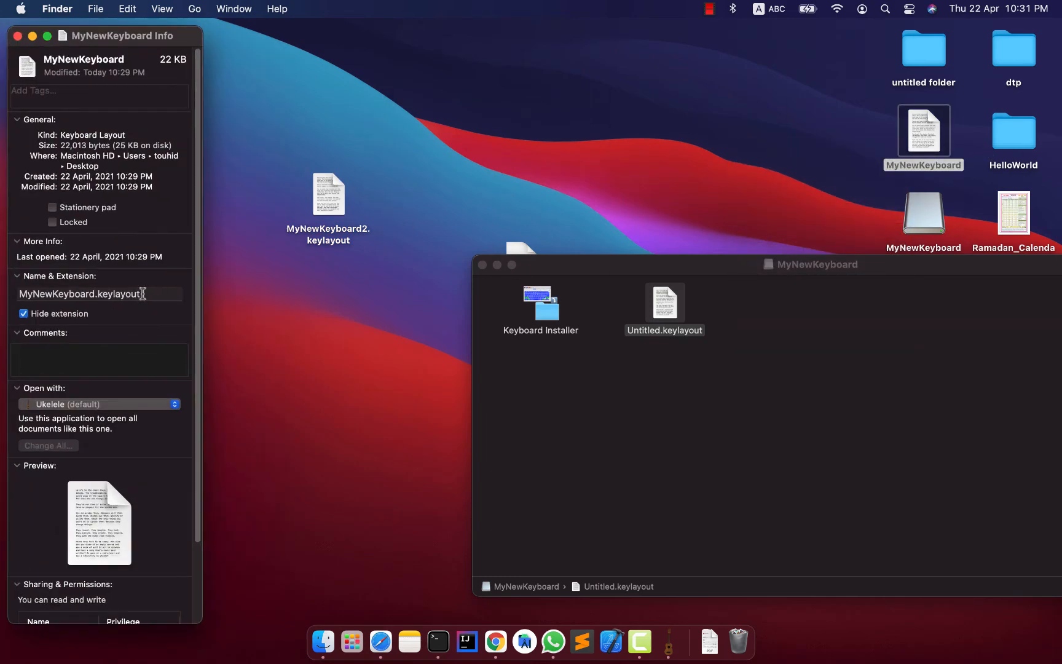
{"action": "left_click", "coordinate": [142, 293]}
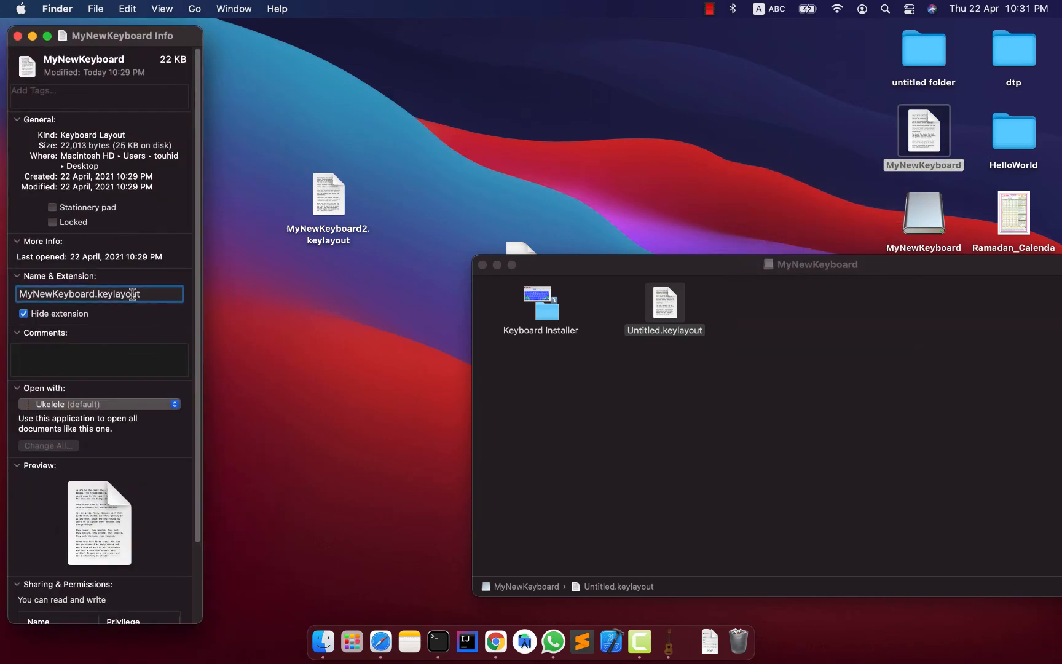
{"action": "left_click", "coordinate": [926, 133]}
{"action": "left_click", "coordinate": [482, 203]}
{"action": "left_click", "coordinate": [333, 206]}
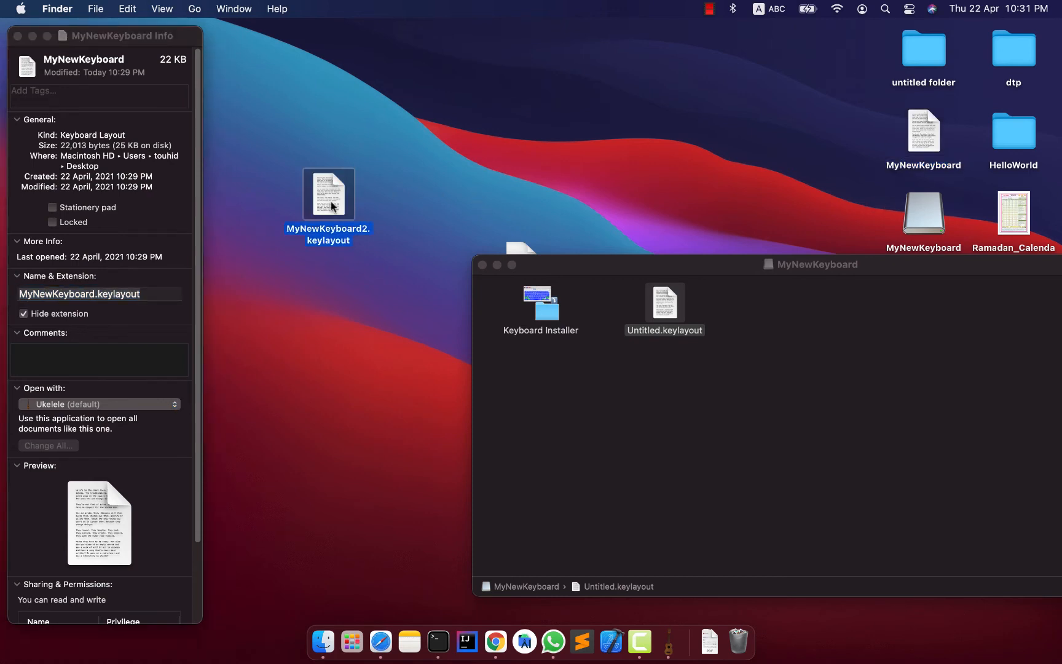
{"action": "left_click", "coordinate": [888, 162]}
{"action": "left_click", "coordinate": [488, 204]}
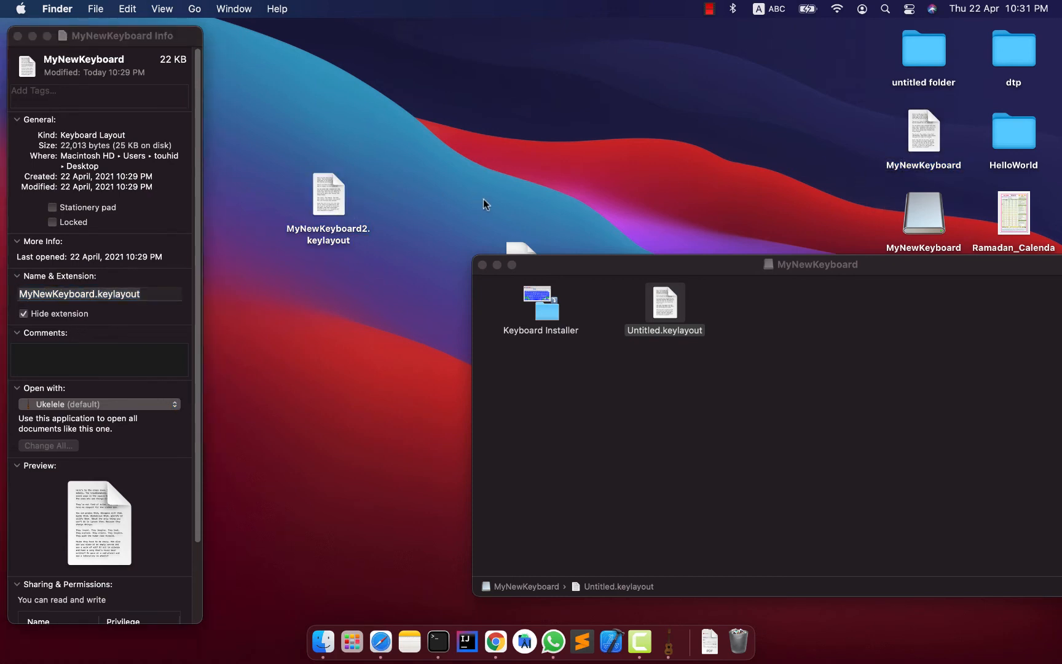
{"action": "left_click", "coordinate": [17, 37]}
{"action": "left_click_drag", "start_coordinate": [676, 263], "coordinate": [769, 226]}
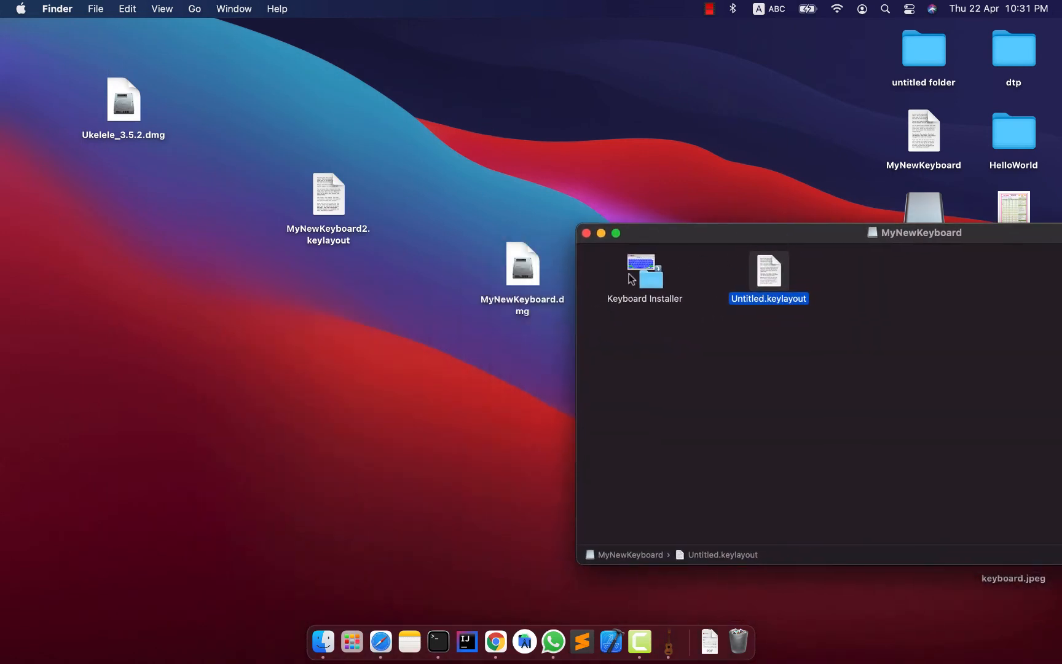
Open the Keyboard Installer from the MyNewKeyboard disk image, examine its current-user and all-users install options, and close it.
{"action": "double_click", "coordinate": [654, 285]}
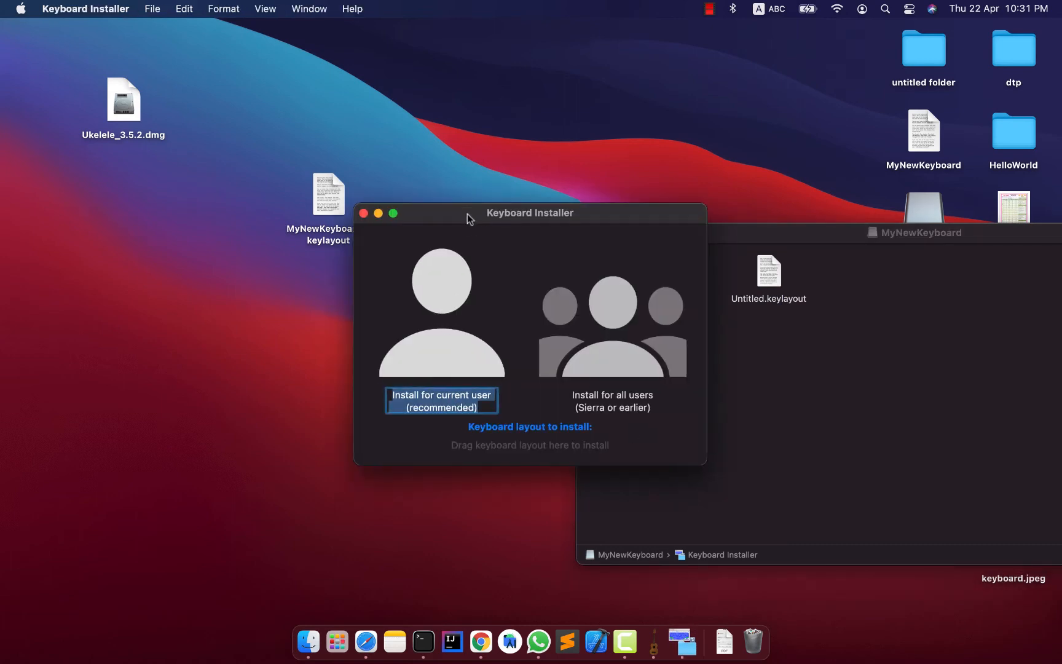
{"action": "left_click_drag", "start_coordinate": [467, 213], "coordinate": [406, 254]}
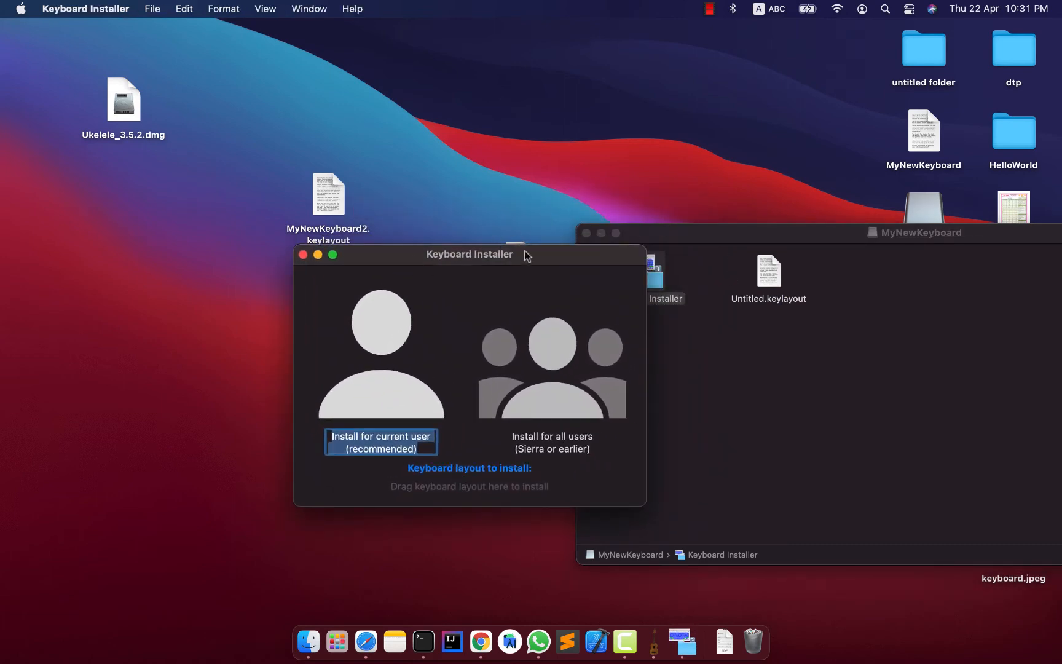
{"action": "left_click_drag", "start_coordinate": [526, 256], "coordinate": [445, 312]}
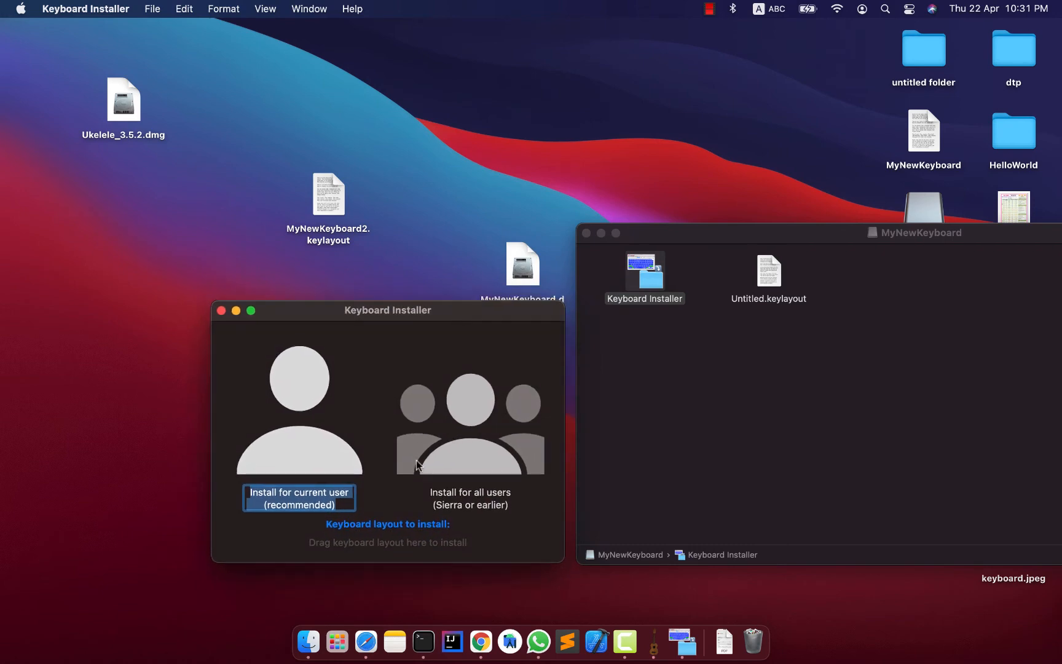
{"action": "left_click_drag", "start_coordinate": [790, 278], "coordinate": [745, 408]}
{"action": "left_click_drag", "start_coordinate": [569, 268], "coordinate": [713, 389]}
{"action": "left_click_drag", "start_coordinate": [320, 307], "coordinate": [306, 296]}
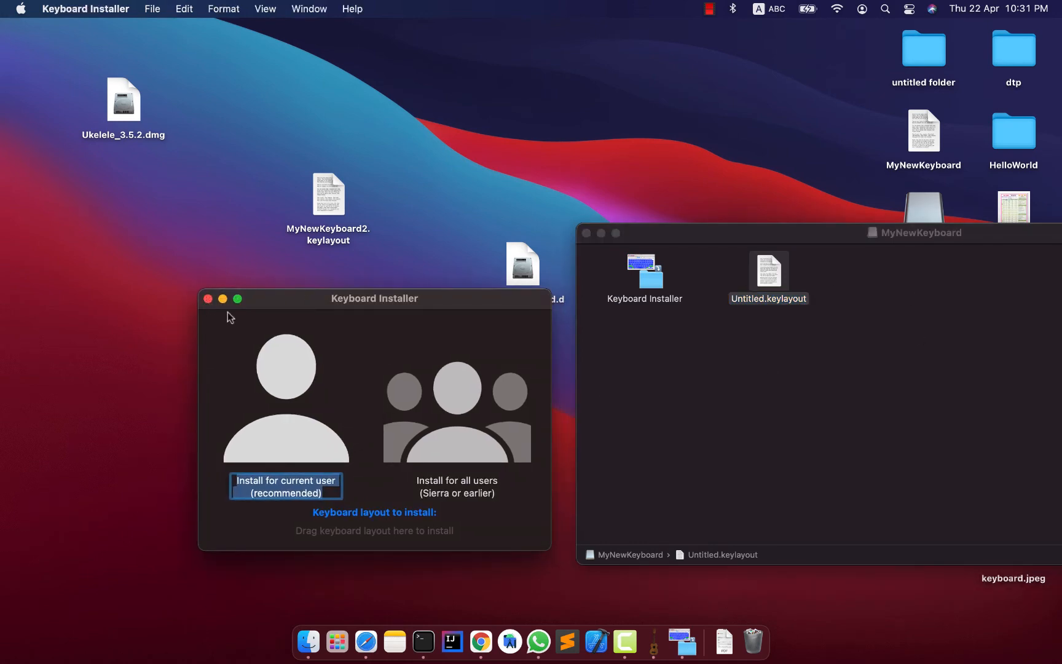
{"action": "left_click", "coordinate": [207, 299]}
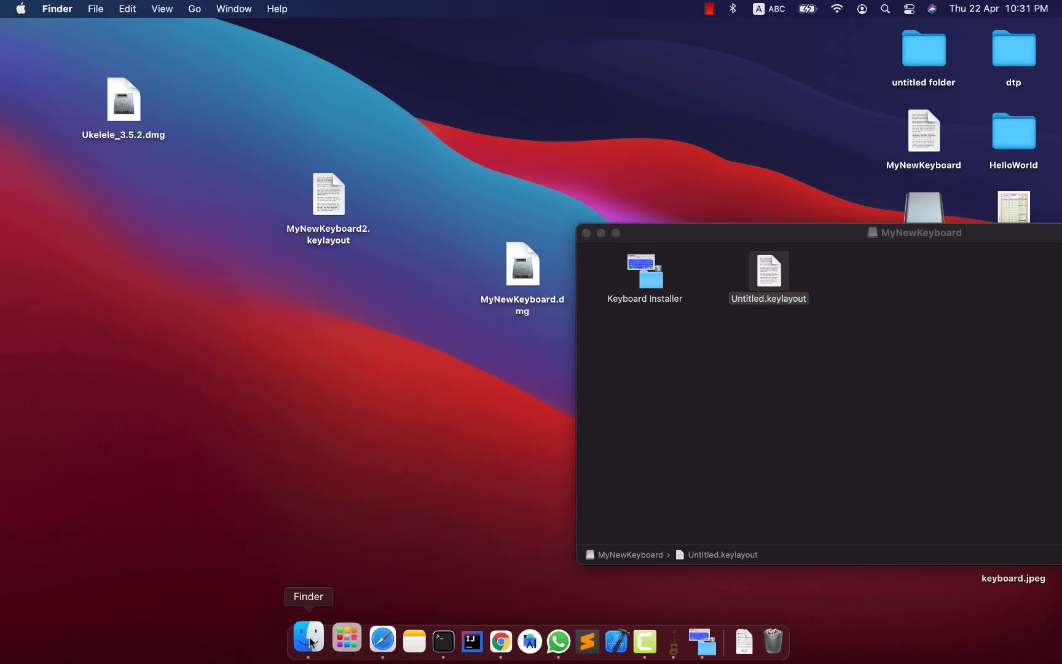
Open a new Finder window and go to the current user's hidden Library folder.
{"action": "left_click", "coordinate": [310, 642]}
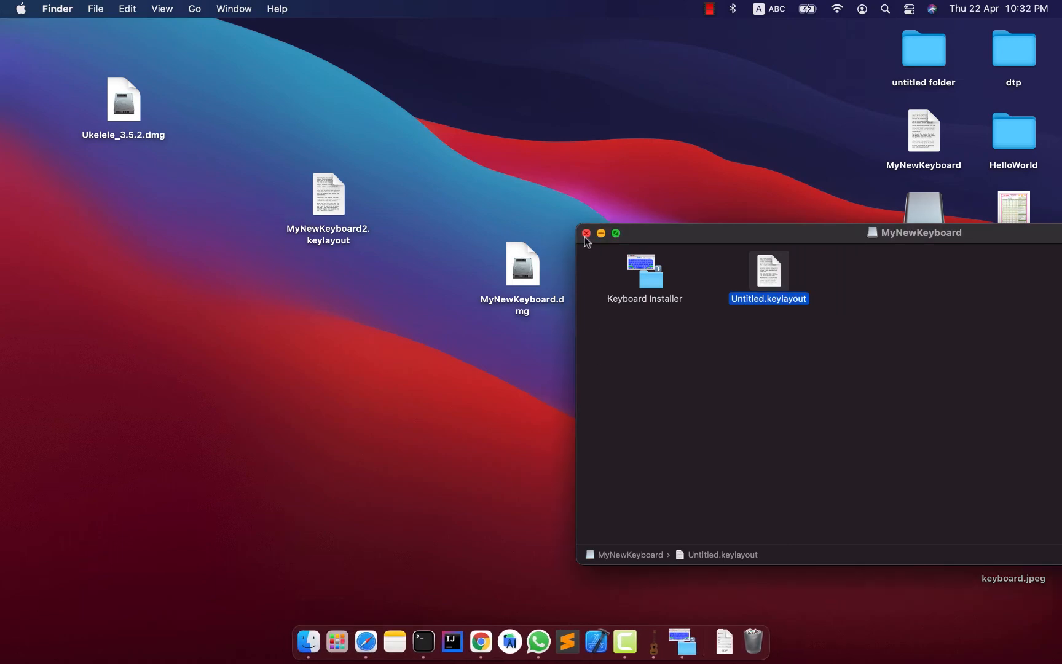
{"action": "right_click", "coordinate": [307, 636]}
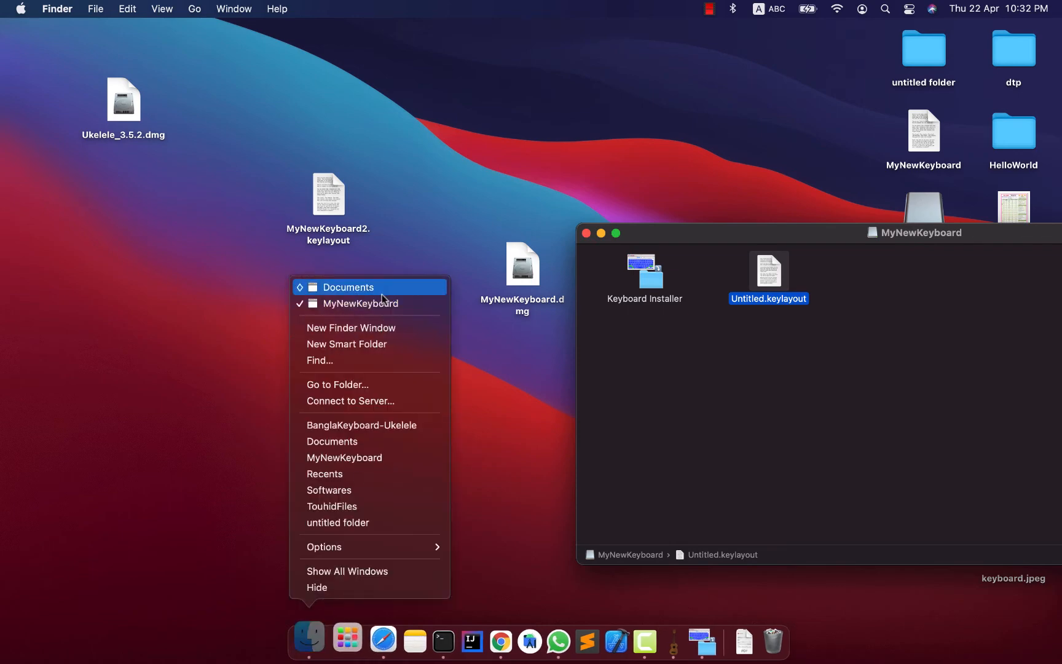
{"action": "left_click", "coordinate": [402, 329]}
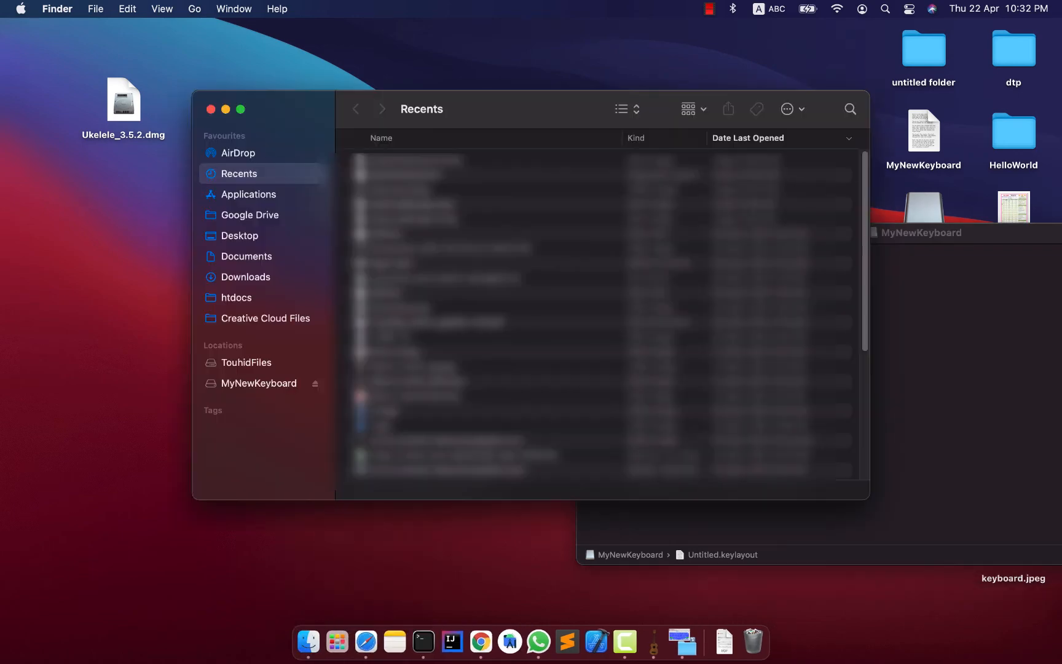
{"action": "left_click_drag", "start_coordinate": [488, 107], "coordinate": [458, 121]}
{"action": "left_click", "coordinate": [195, 9]}
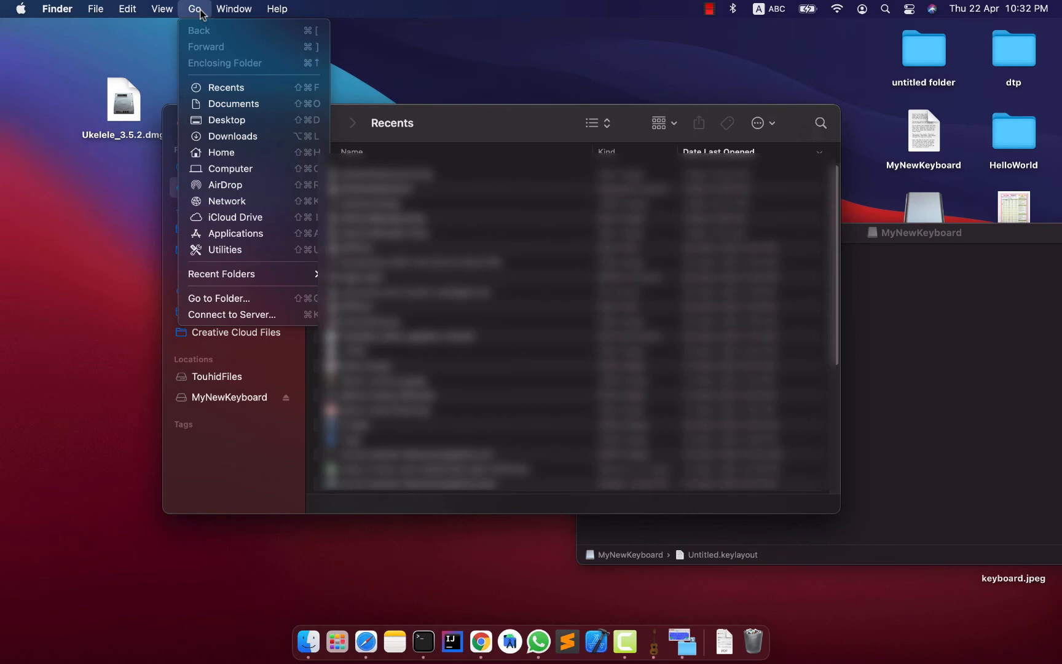
{"action": "key", "text": "alt"}
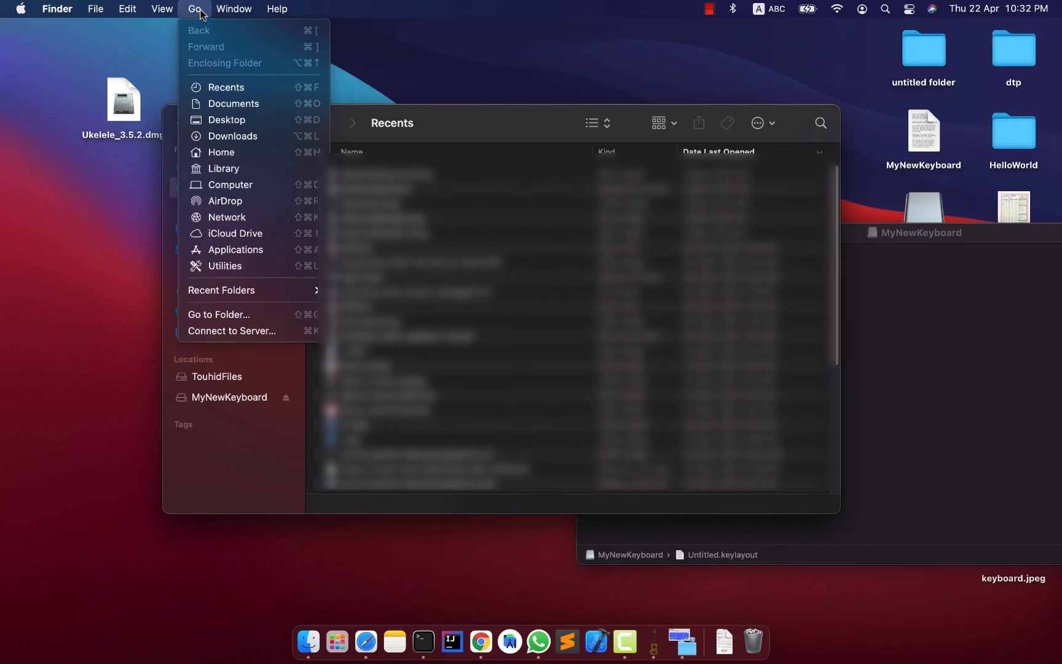
{"action": "left_click", "coordinate": [261, 175]}
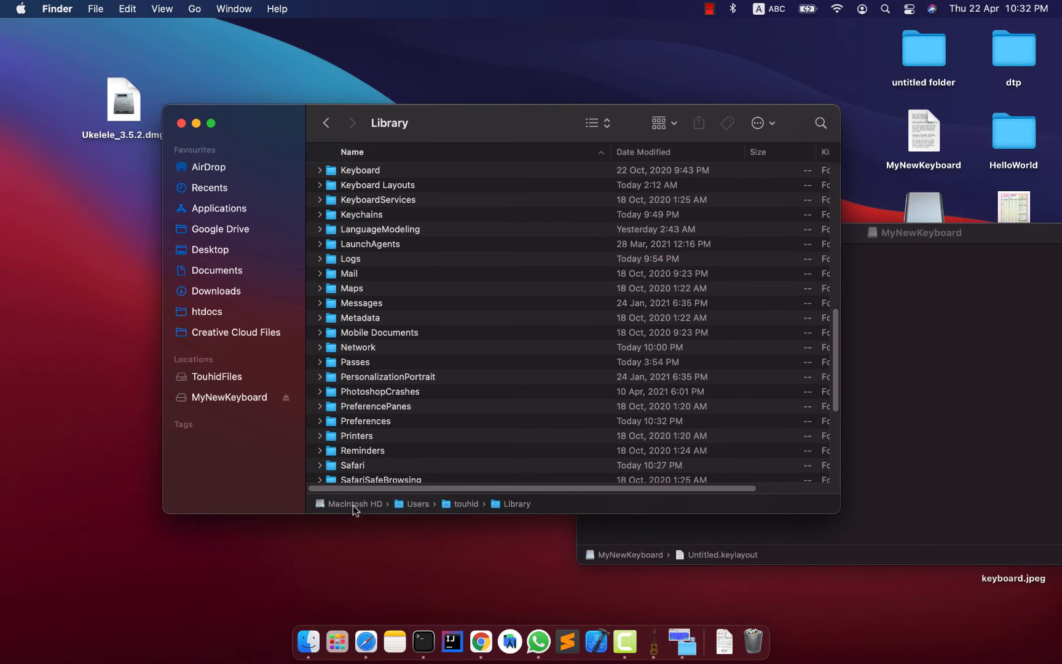
Hide the path bar of the Library window and show it again.
{"action": "left_click", "coordinate": [172, 11]}
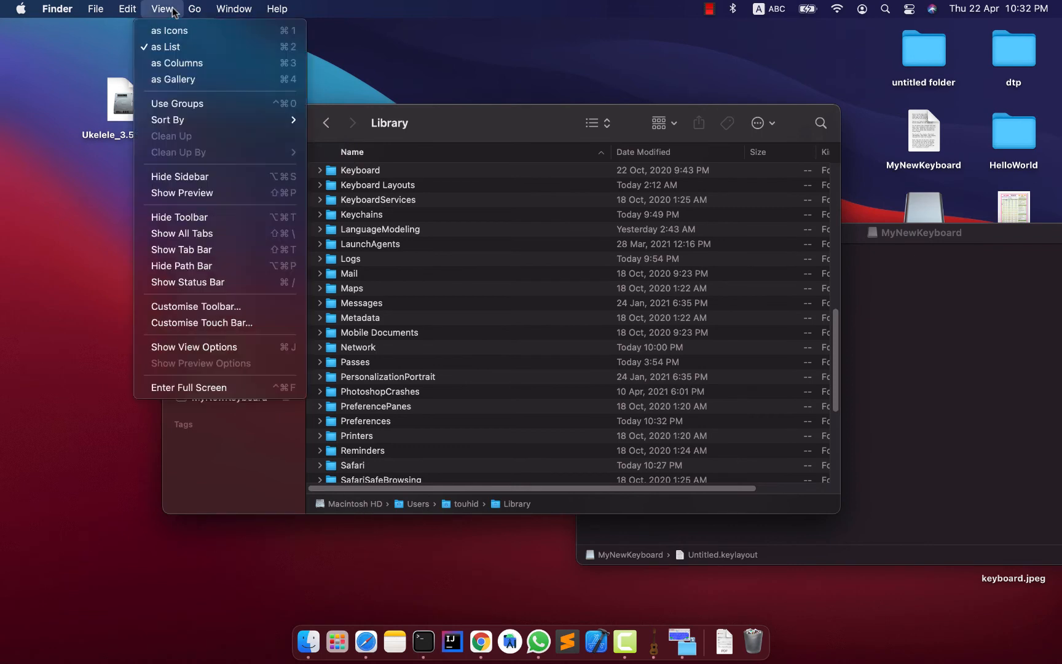
{"action": "left_click", "coordinate": [209, 268]}
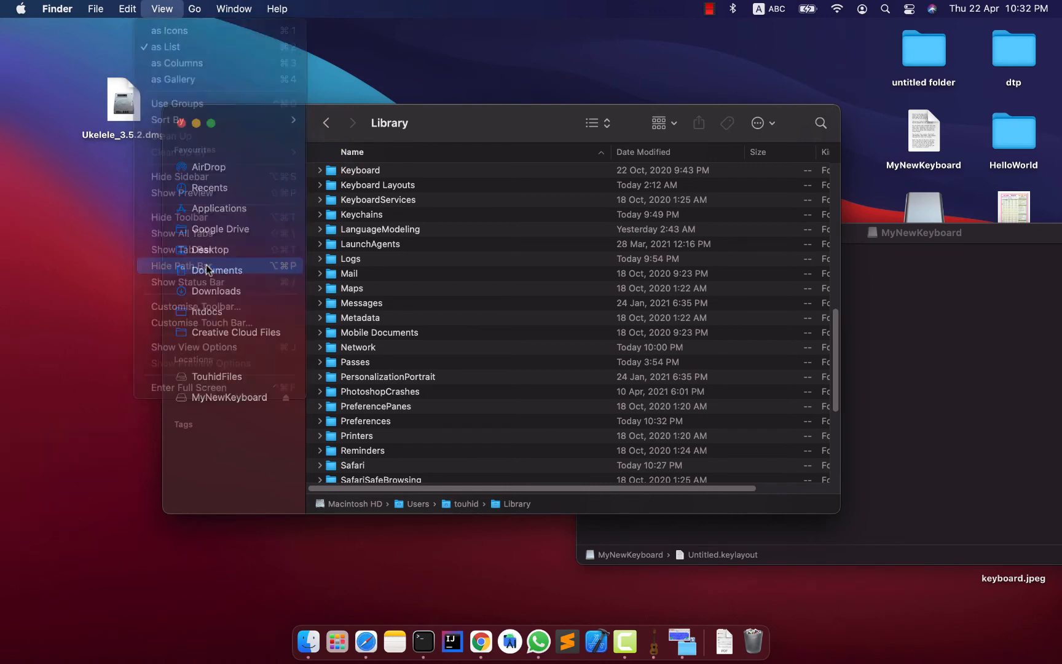
{"action": "left_click", "coordinate": [163, 10]}
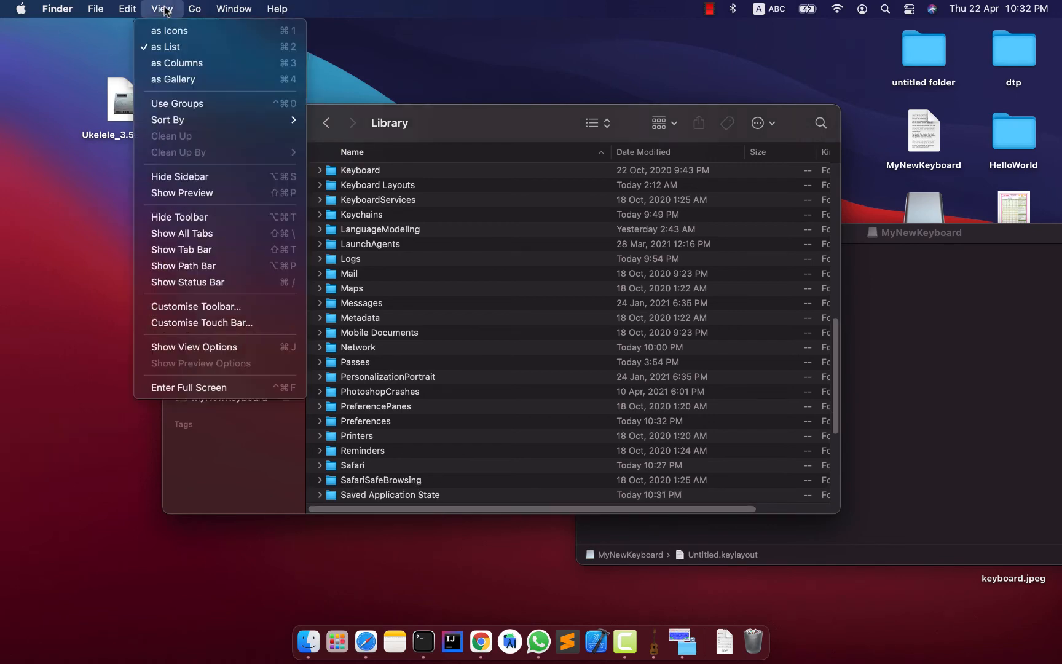
{"action": "left_click", "coordinate": [232, 270]}
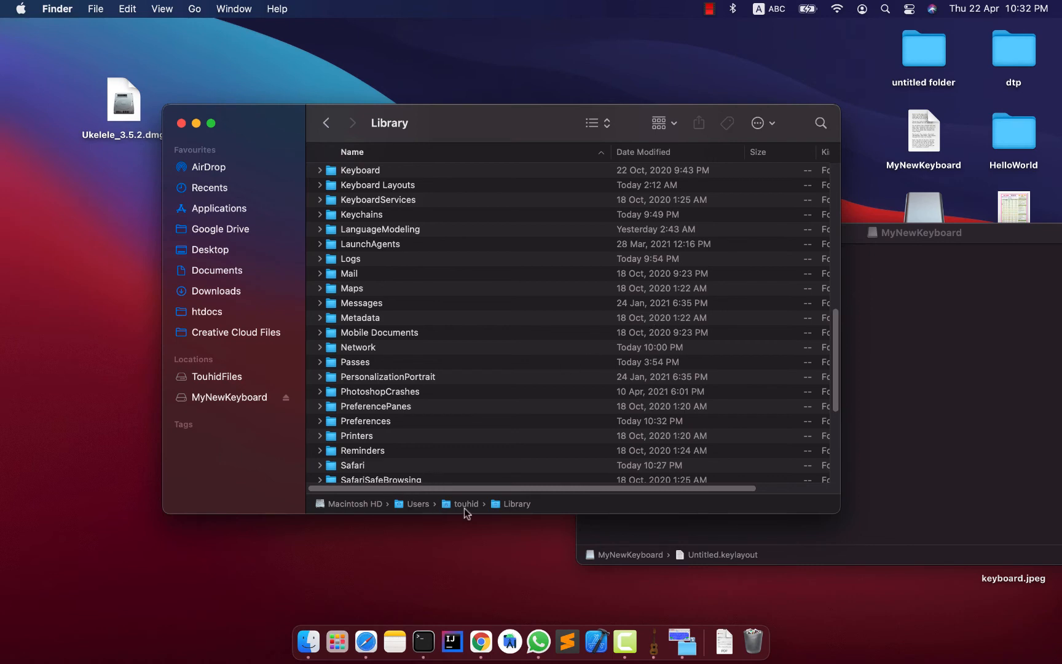
Check the Mac's user accounts to see whose Library folder is open, and move the Library window slightly.
{"action": "left_click", "coordinate": [401, 363]}
{"action": "scroll", "coordinate": [433, 395], "scroll_direction": "down", "scroll_amount": 1}
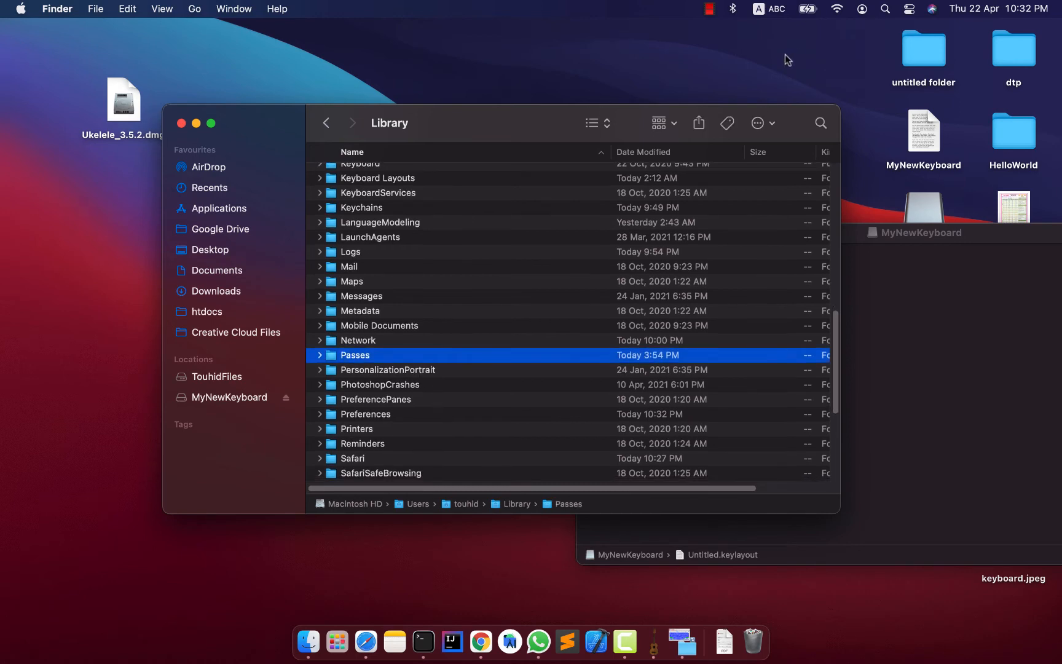
{"action": "left_click", "coordinate": [862, 10]}
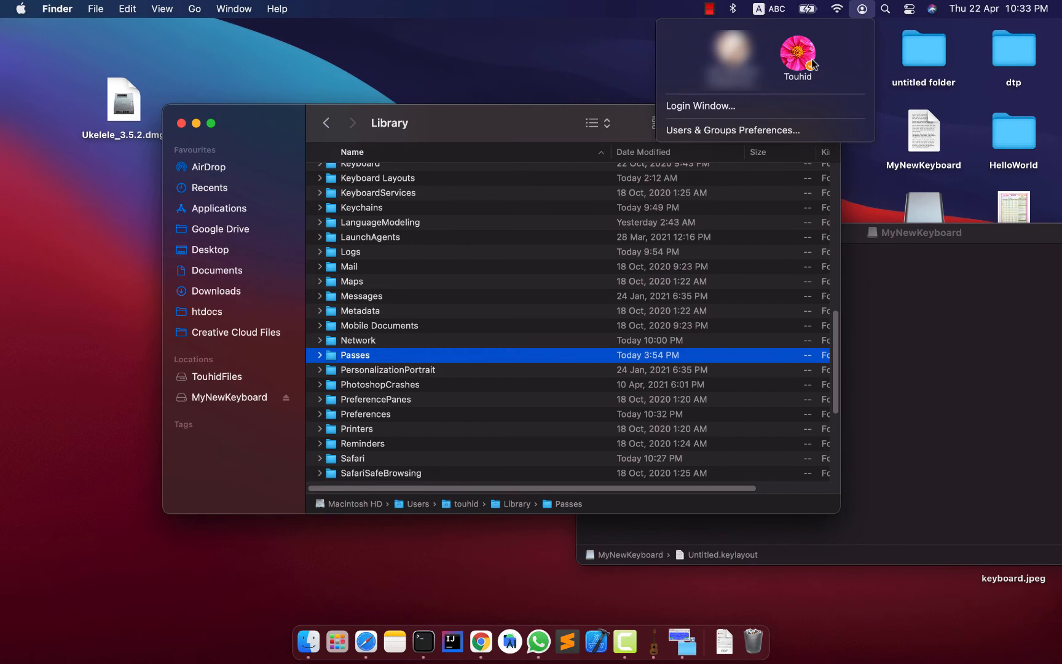
{"action": "left_click_drag", "start_coordinate": [511, 119], "coordinate": [492, 103]}
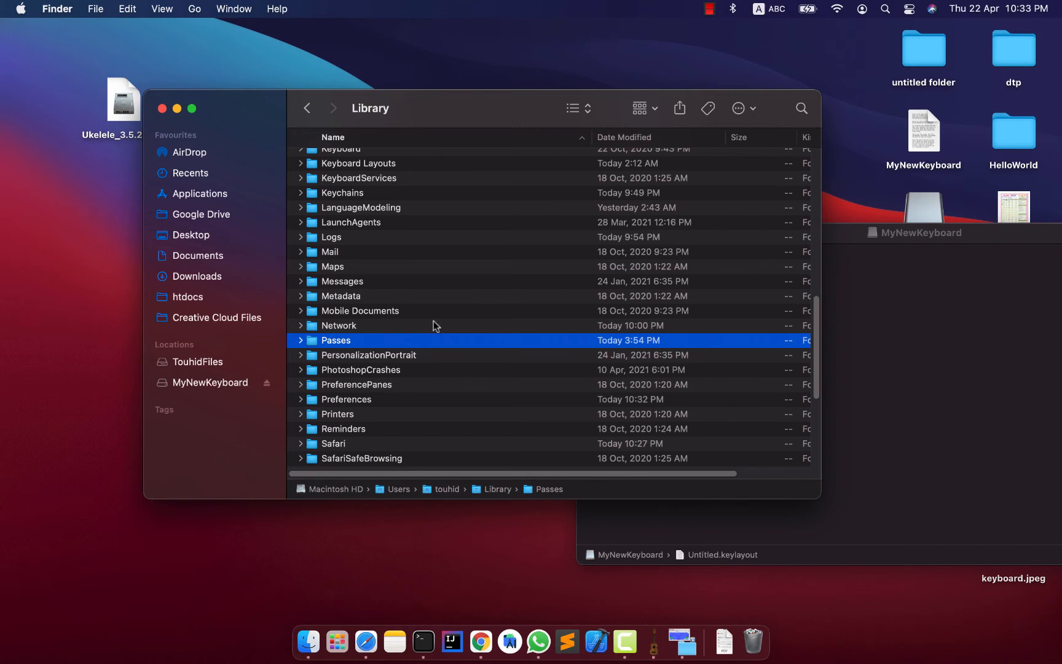
Find the Keyboard Layouts folder in the user's Library and expand it to view its contents.
{"action": "left_click", "coordinate": [422, 298]}
{"action": "scroll", "coordinate": [435, 363], "scroll_direction": "down", "scroll_amount": 1}
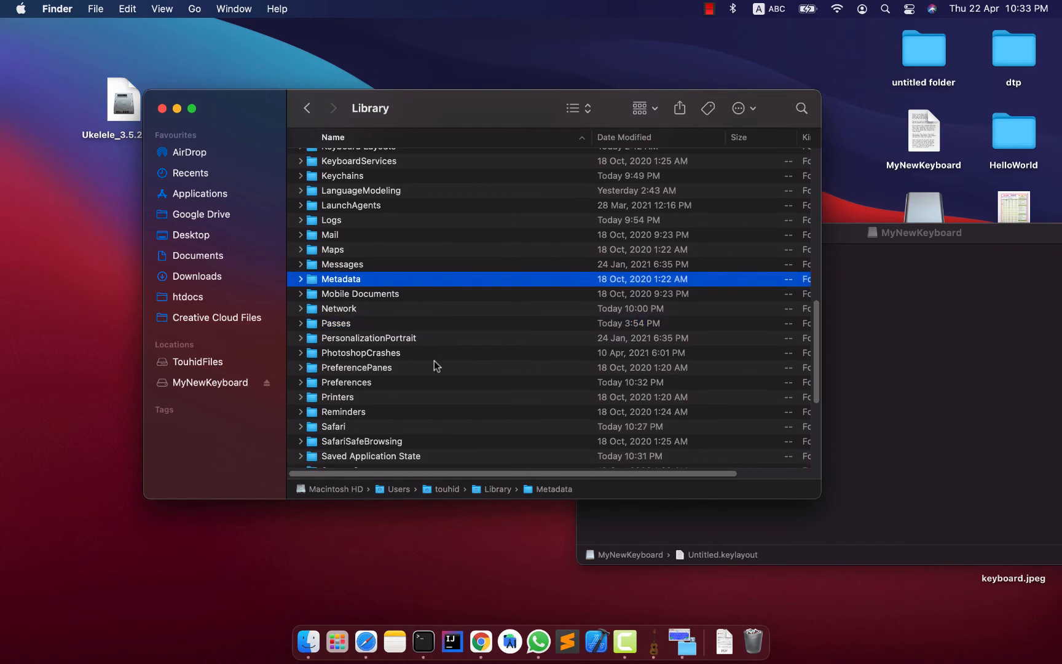
{"action": "key", "text": "k"}
{"action": "key", "text": "l"}
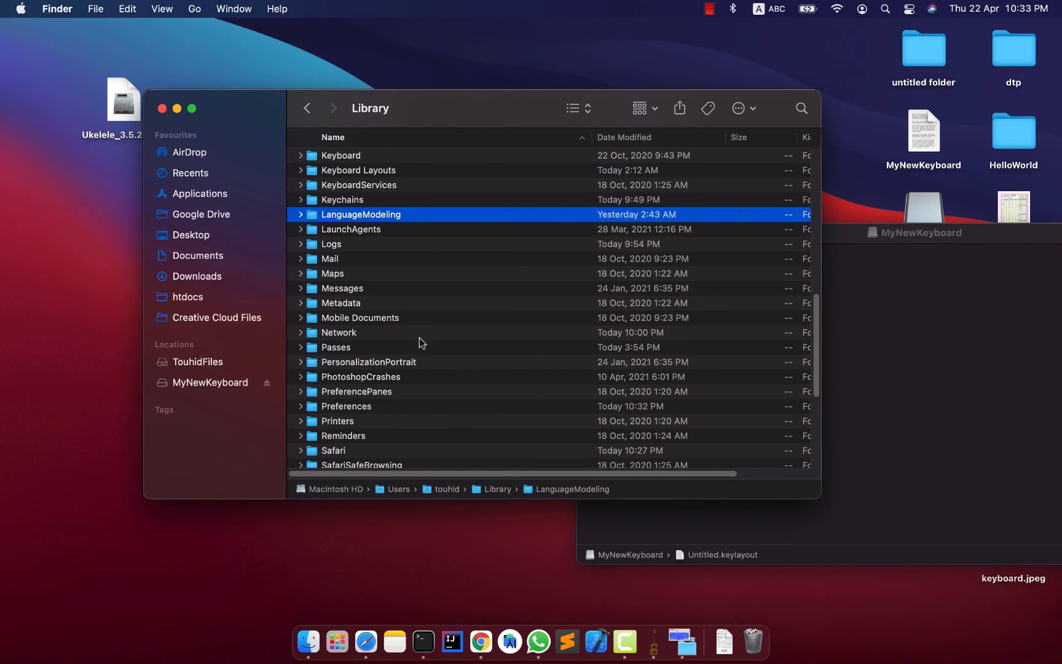
{"action": "left_click", "coordinate": [361, 186]}
{"action": "left_click", "coordinate": [380, 169]}
{"action": "left_click", "coordinate": [301, 171]}
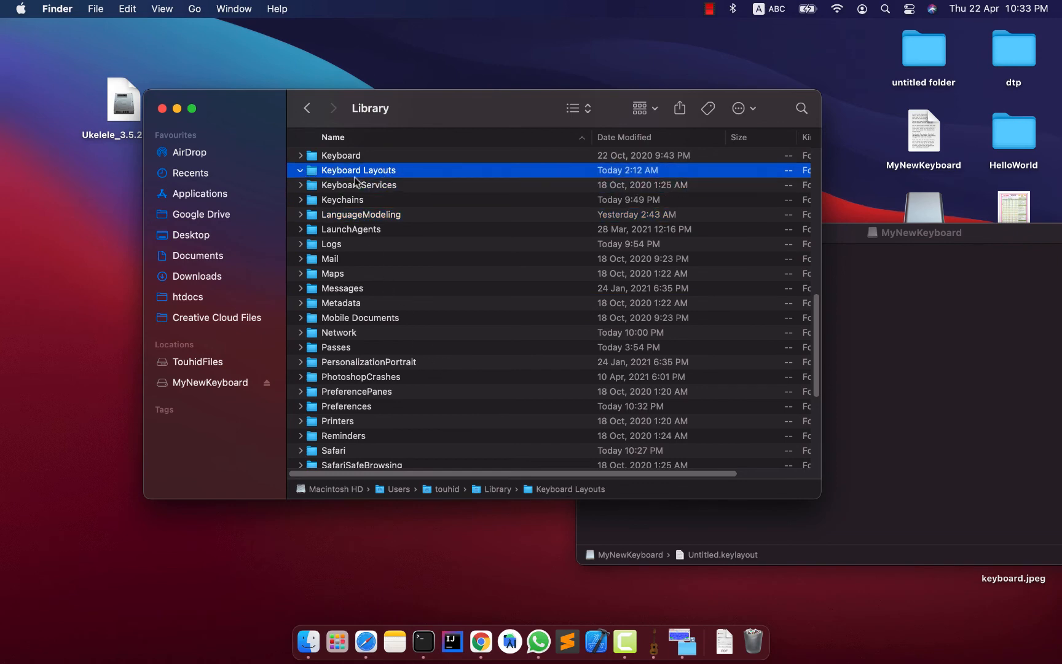
Go to the Library folder at the root of Macintosh HD and expand its Keyboard Layouts folder.
{"action": "left_click_drag", "start_coordinate": [427, 107], "coordinate": [696, 160]}
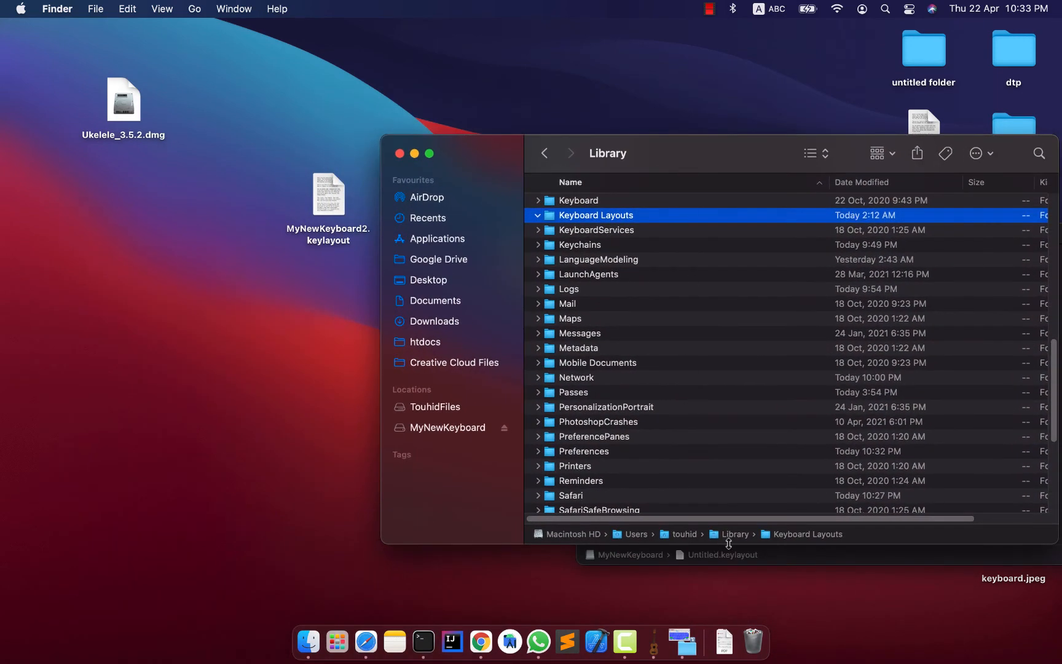
{"action": "double_click", "coordinate": [589, 534]}
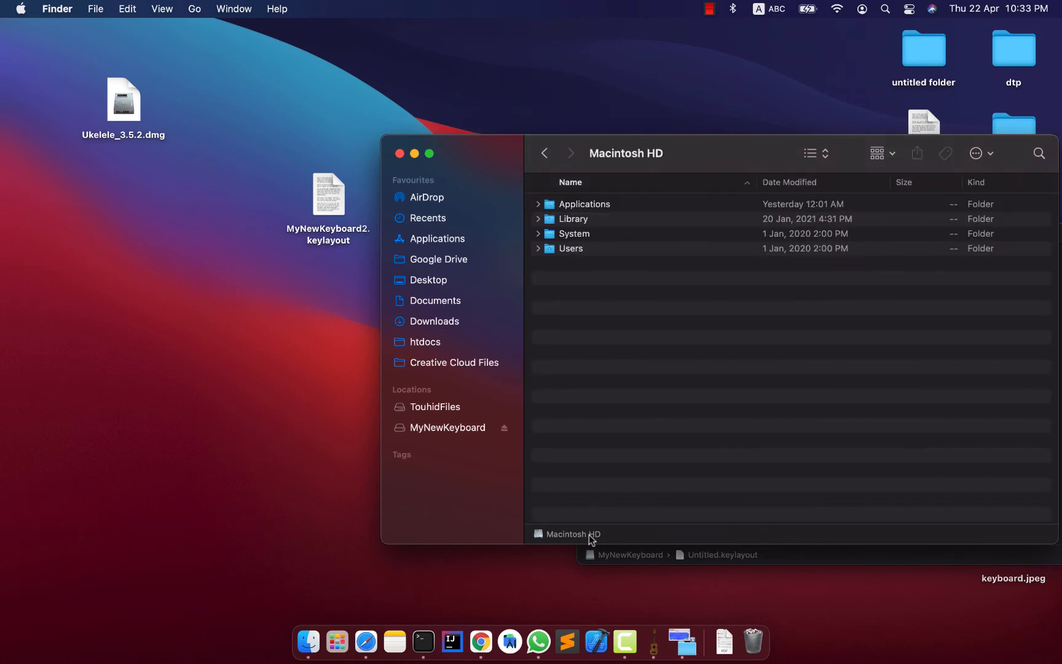
{"action": "double_click", "coordinate": [557, 221]}
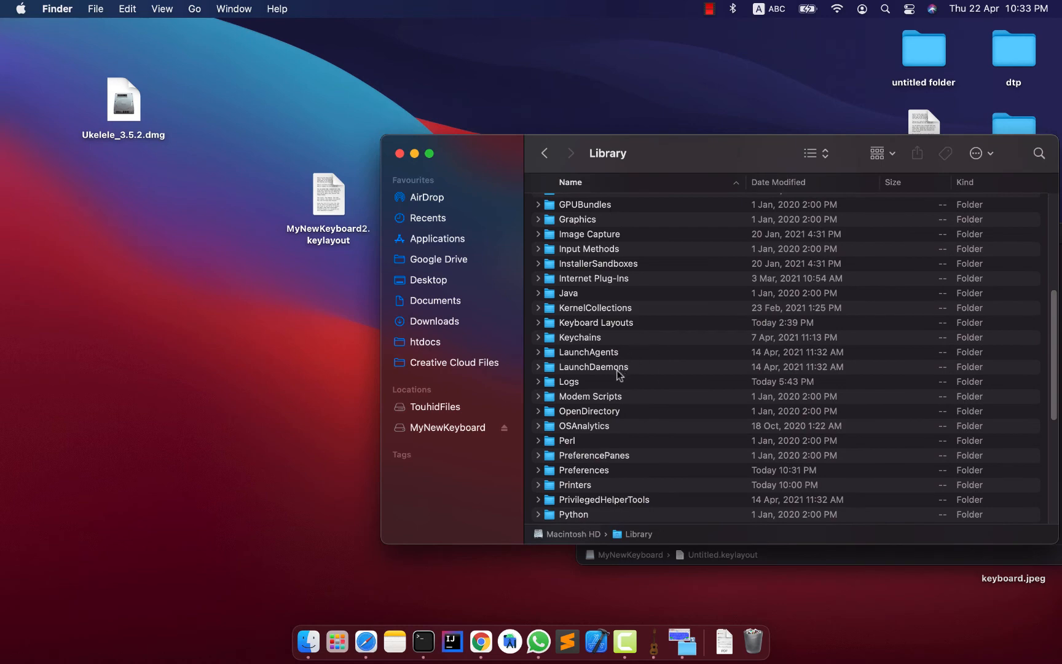
{"action": "left_click", "coordinate": [627, 353]}
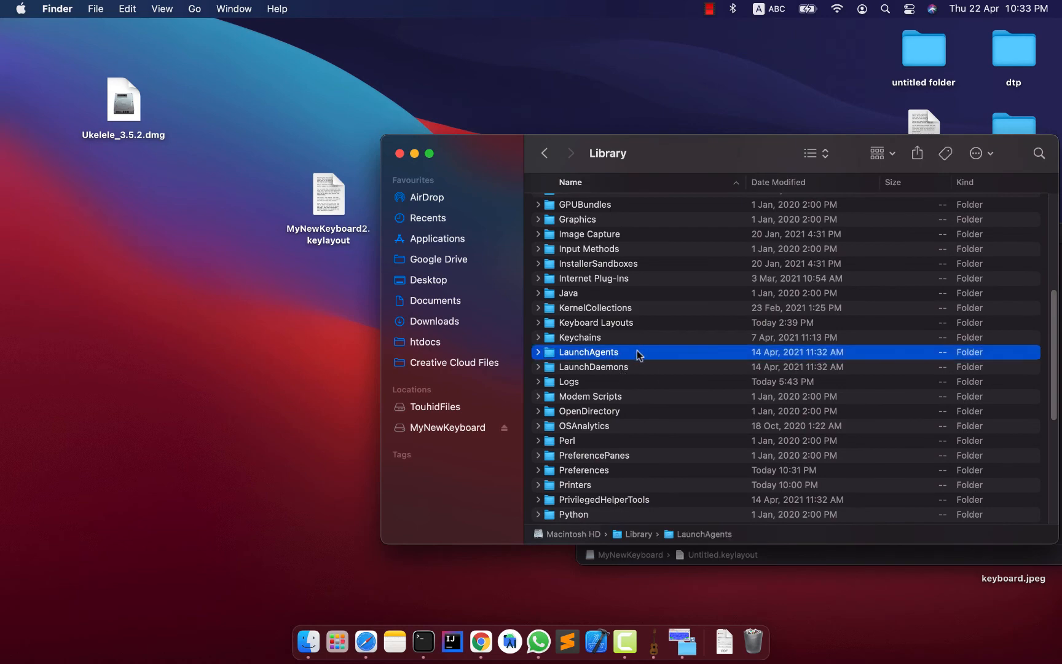
{"action": "key", "text": "k"}
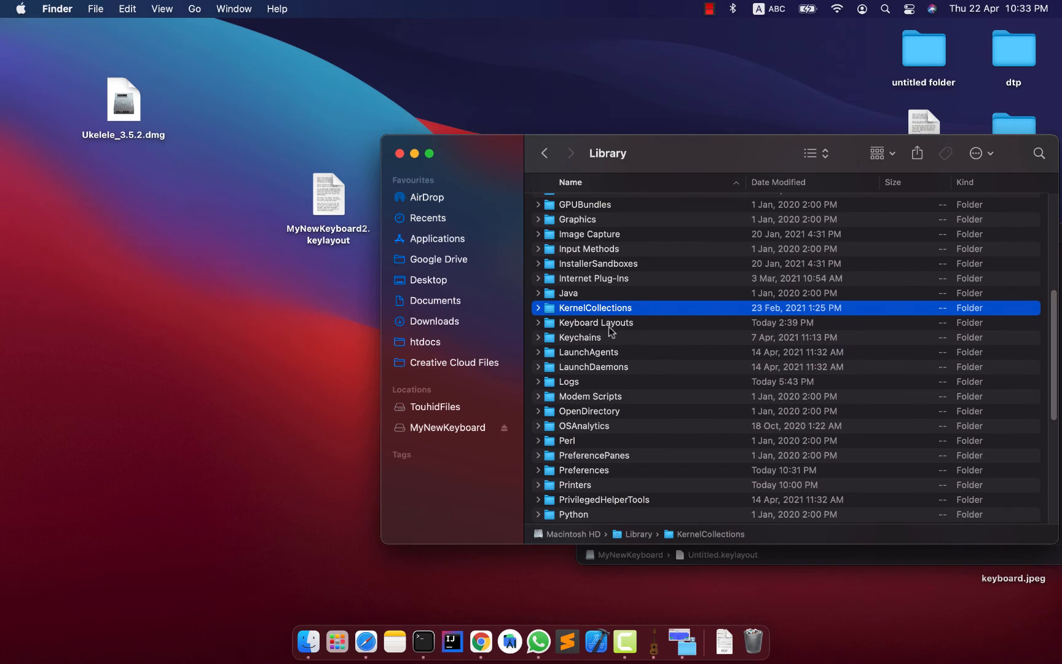
{"action": "left_click", "coordinate": [595, 325]}
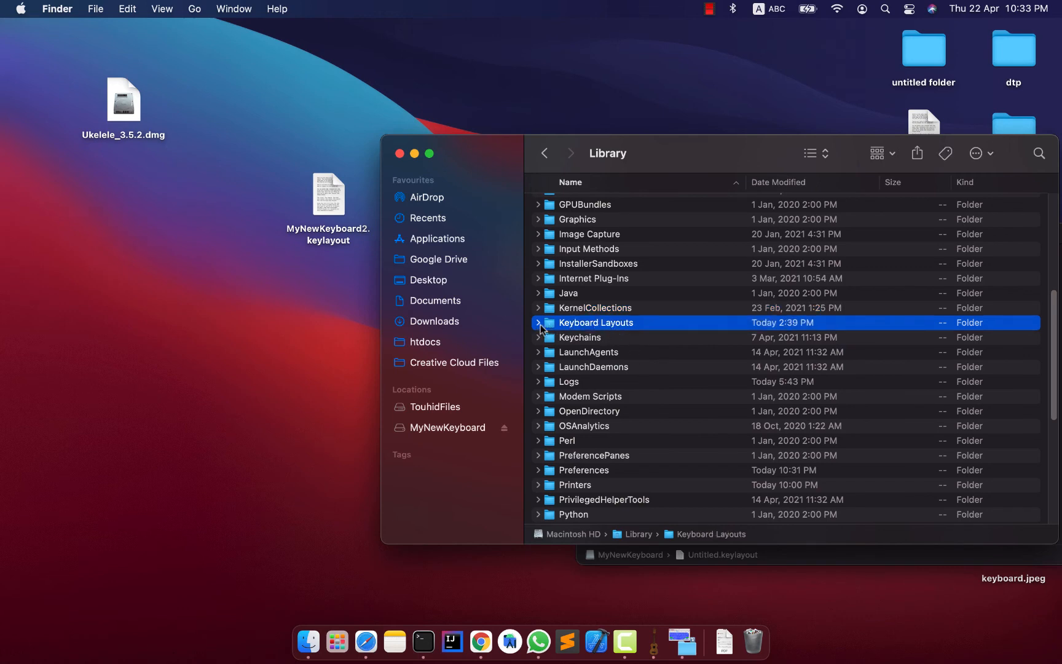
{"action": "left_click", "coordinate": [538, 323]}
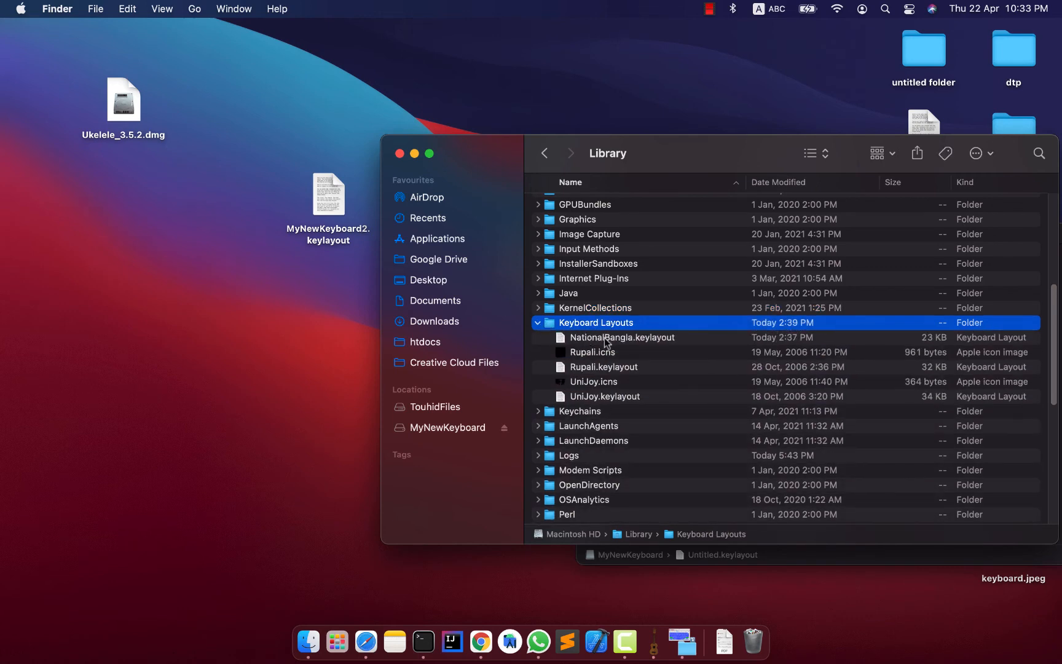
Move MyNewKeyboard2.keylayout from the desktop into the Macintosh HD Keyboard Layouts folder, authorize with the account password, and select the moved file.
{"action": "left_click_drag", "start_coordinate": [333, 221], "coordinate": [304, 290]}
{"action": "left_click", "coordinate": [639, 345]}
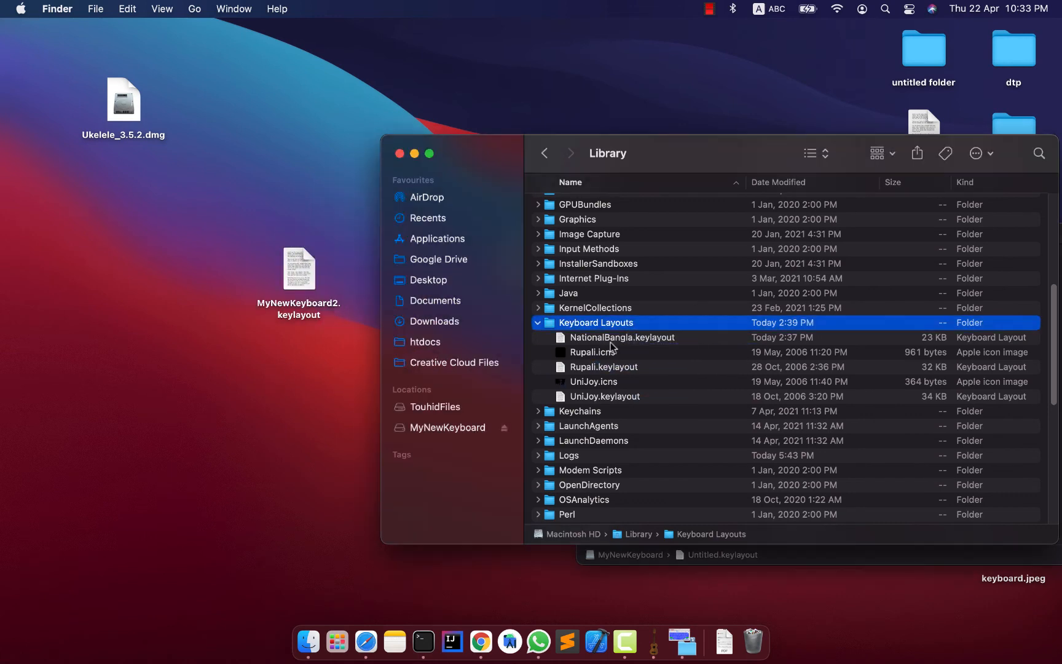
{"action": "left_click", "coordinate": [612, 346]}
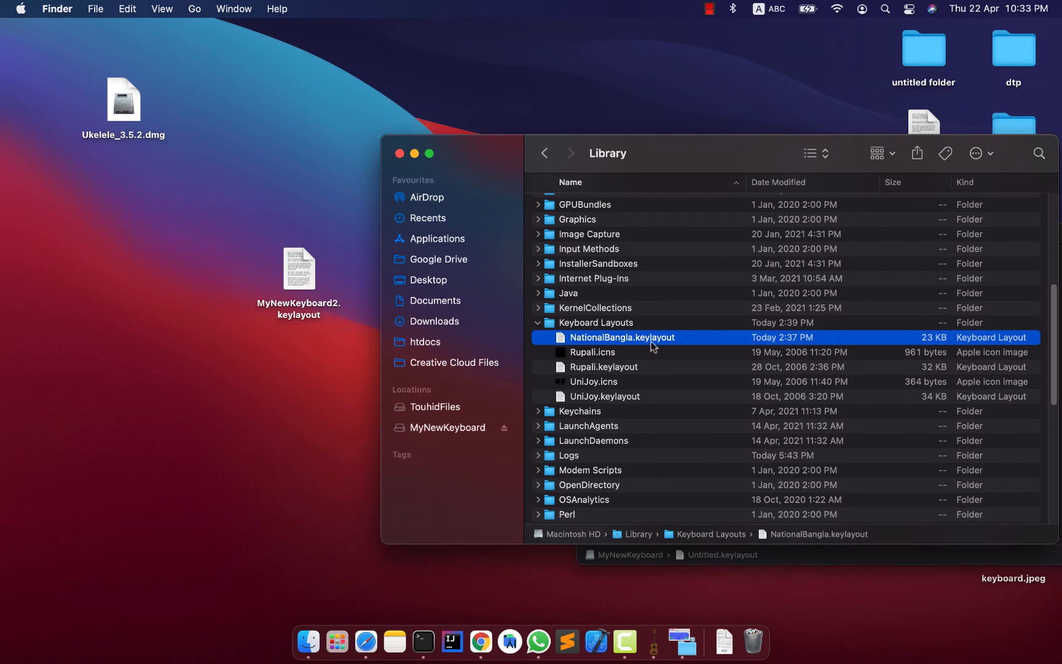
{"action": "left_click_drag", "start_coordinate": [300, 270], "coordinate": [614, 381]}
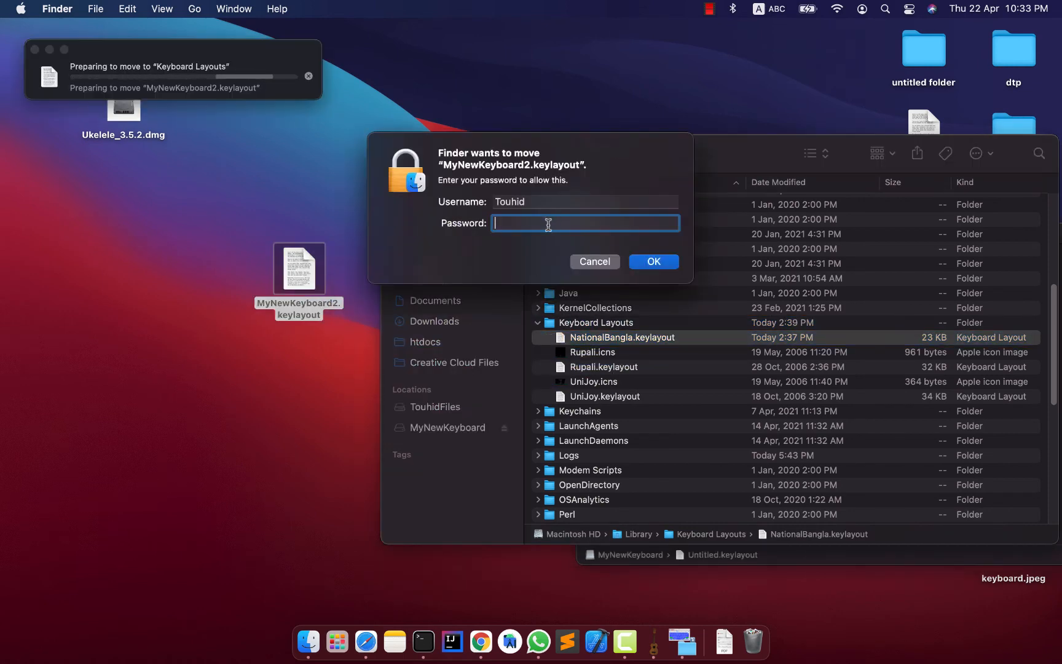
{"action": "type", "text": "••••"}
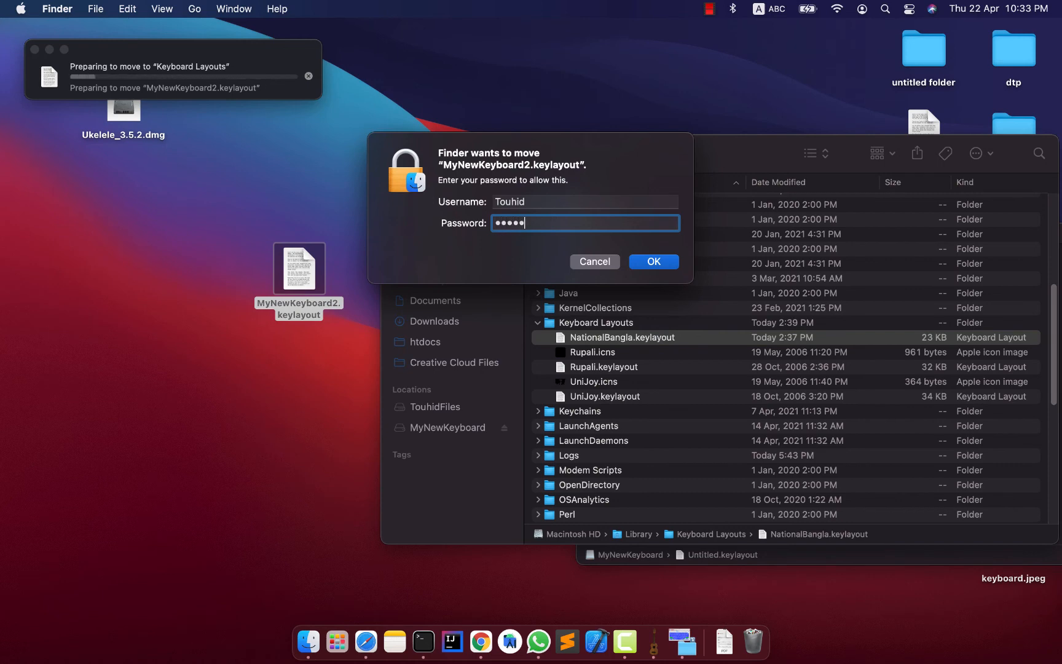
{"action": "left_click", "coordinate": [647, 261]}
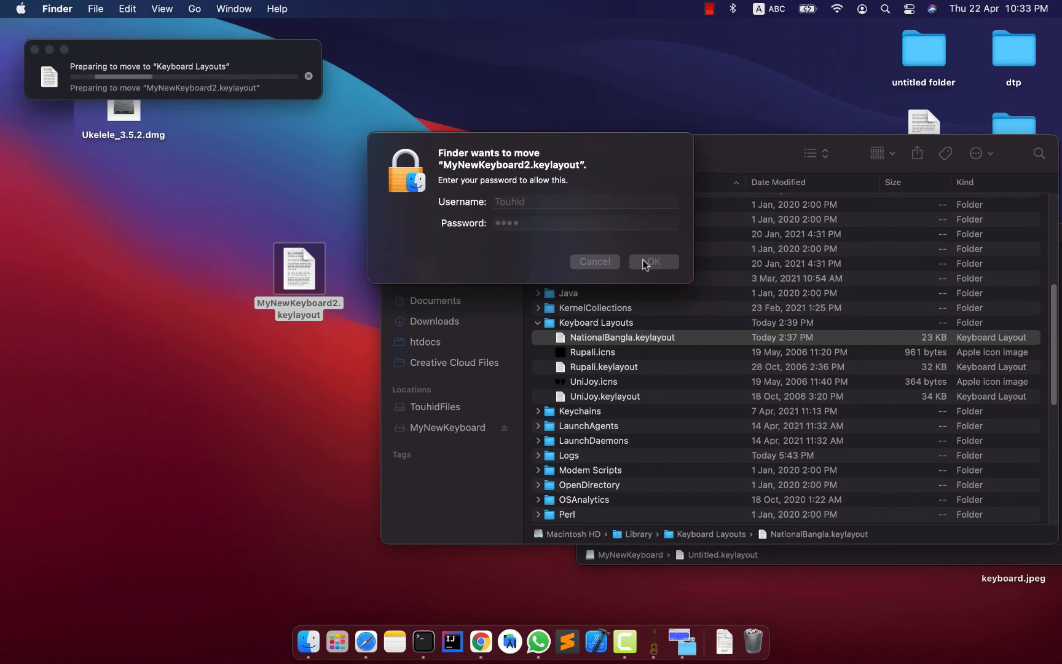
{"action": "left_click", "coordinate": [676, 366]}
{"action": "left_click", "coordinate": [652, 337]}
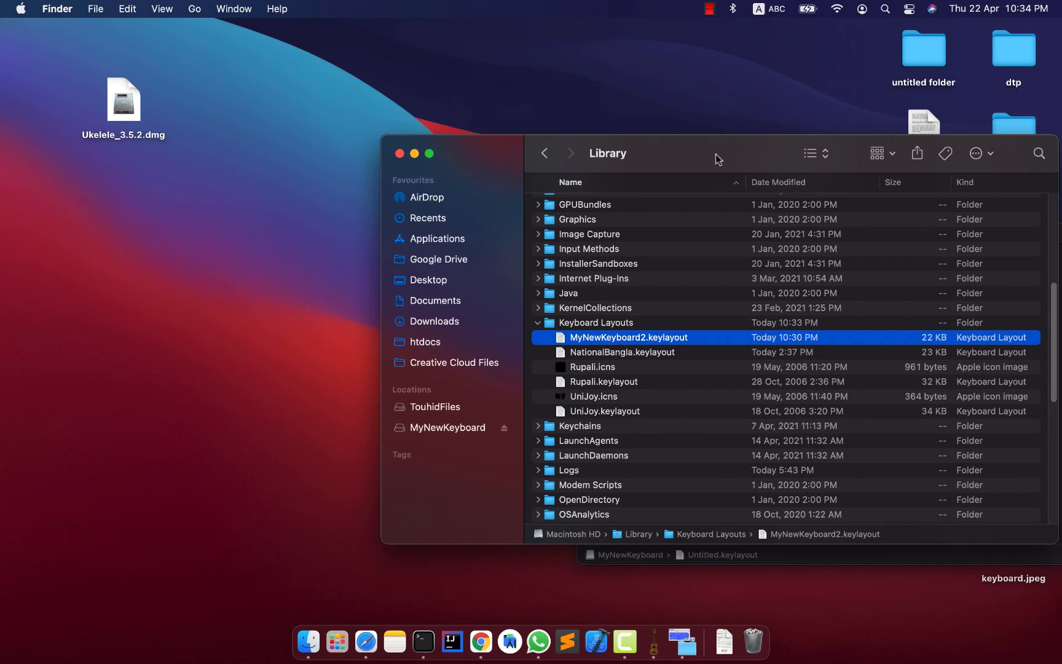
Close the MyNewKeyboard disk image window and select NationalBangla.keylayout in the Library's Keyboard Layouts folder.
{"action": "left_click_drag", "start_coordinate": [716, 157], "coordinate": [379, 137]}
{"action": "left_click", "coordinate": [808, 234]}
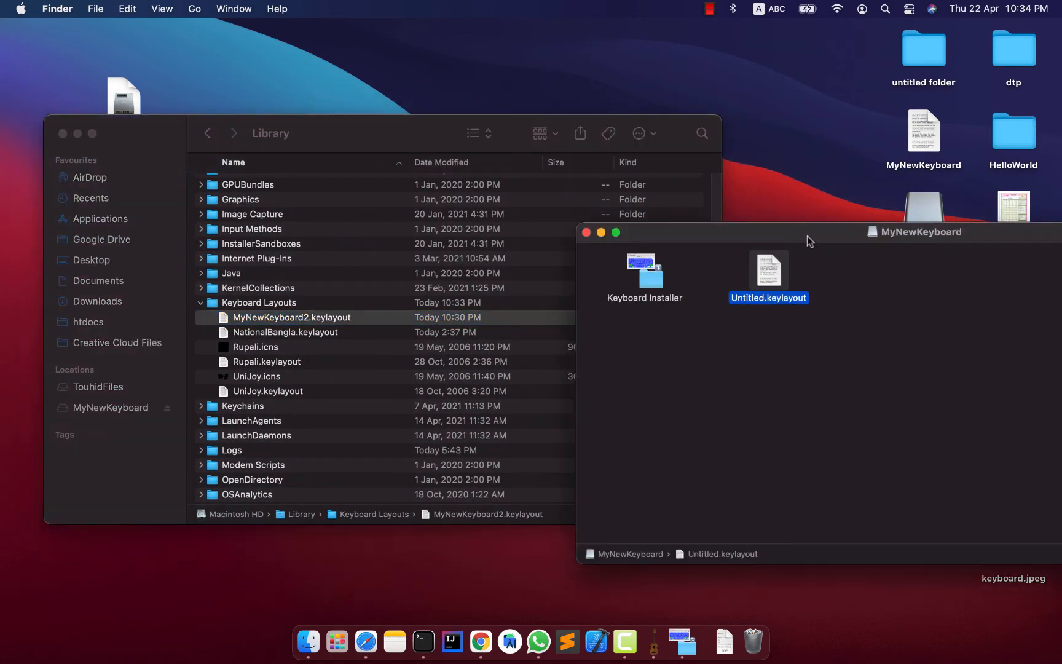
{"action": "left_click", "coordinate": [586, 232]}
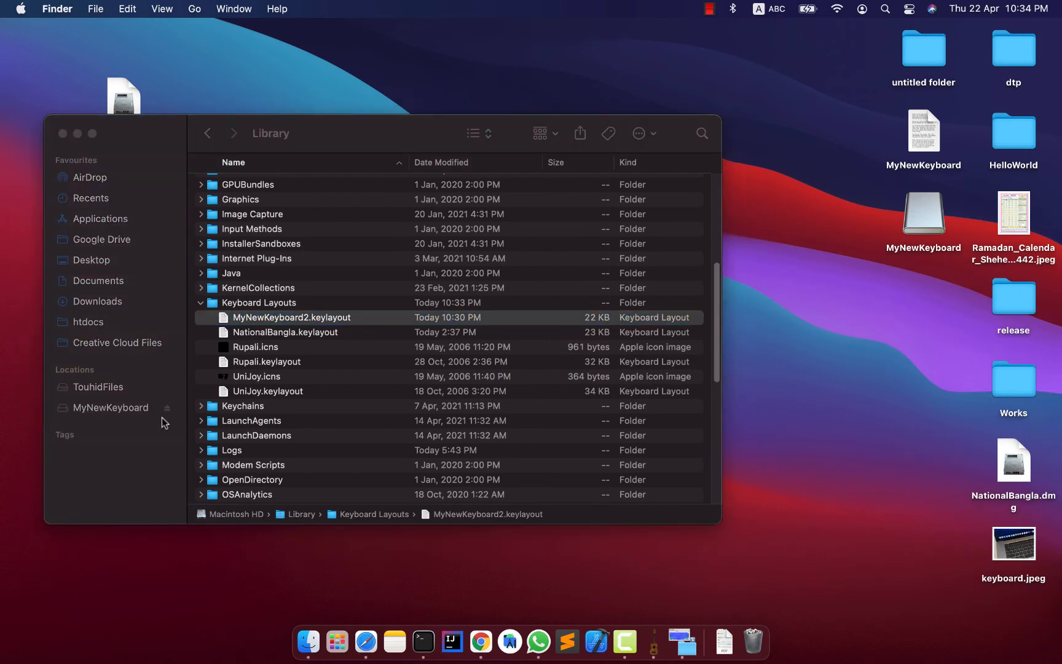
{"action": "left_click", "coordinate": [342, 318]}
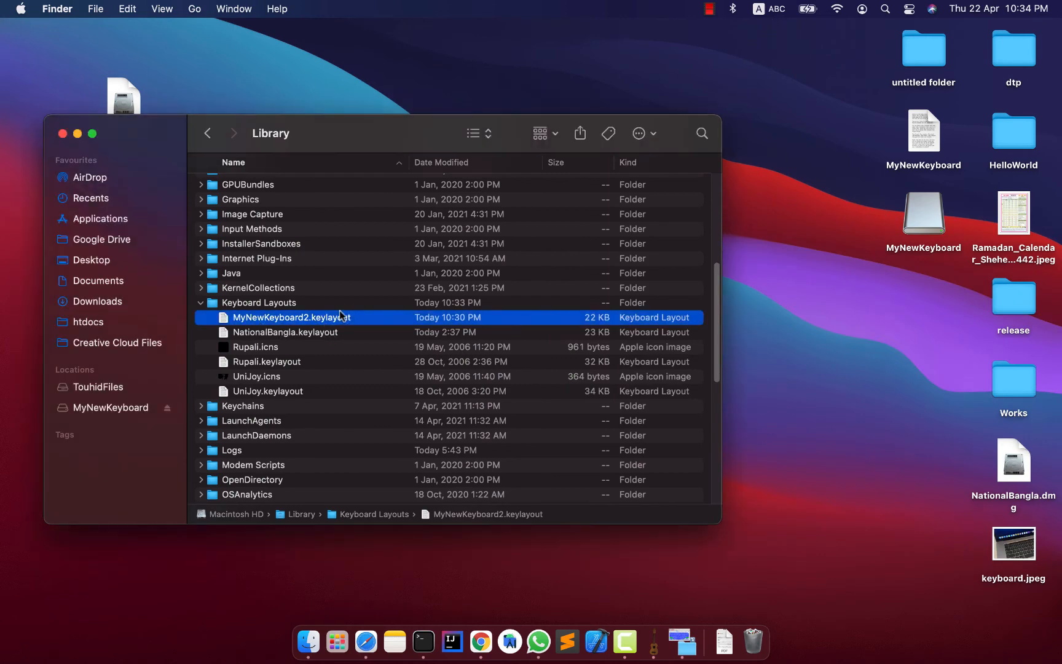
{"action": "left_click", "coordinate": [393, 332]}
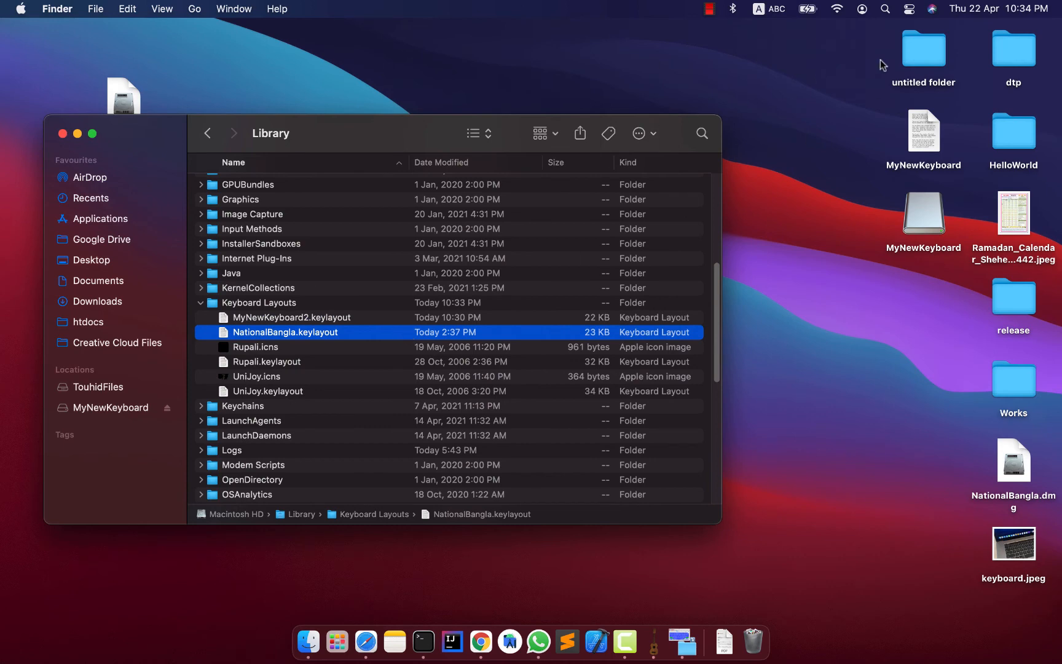
Check which keyboard input sources the menu bar's input list currently offers.
{"action": "left_click", "coordinate": [768, 10]}
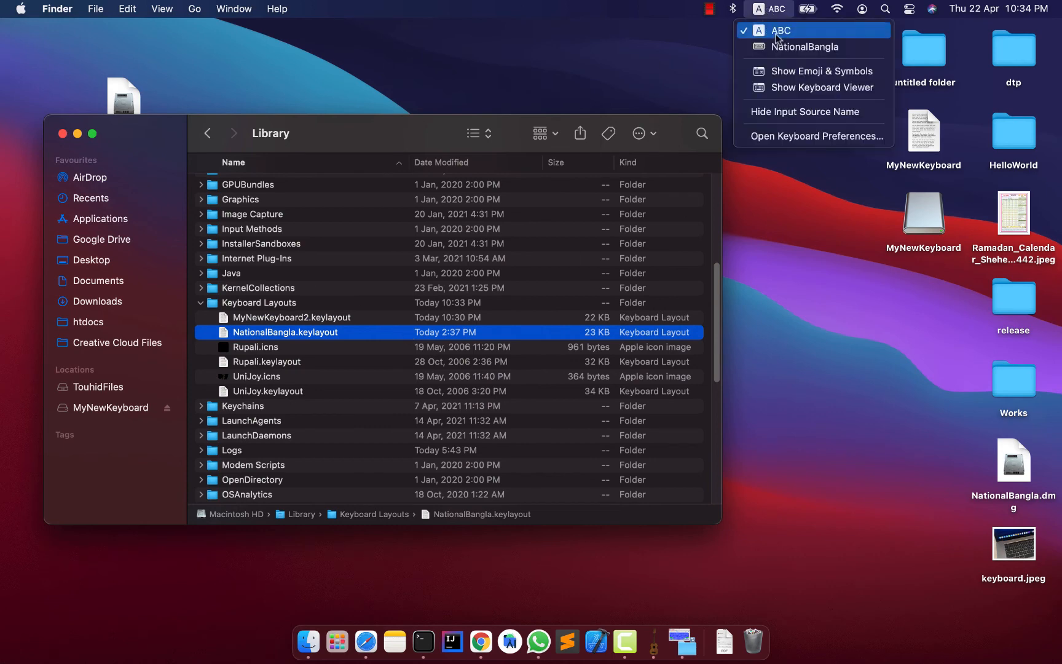
{"action": "left_click", "coordinate": [805, 229]}
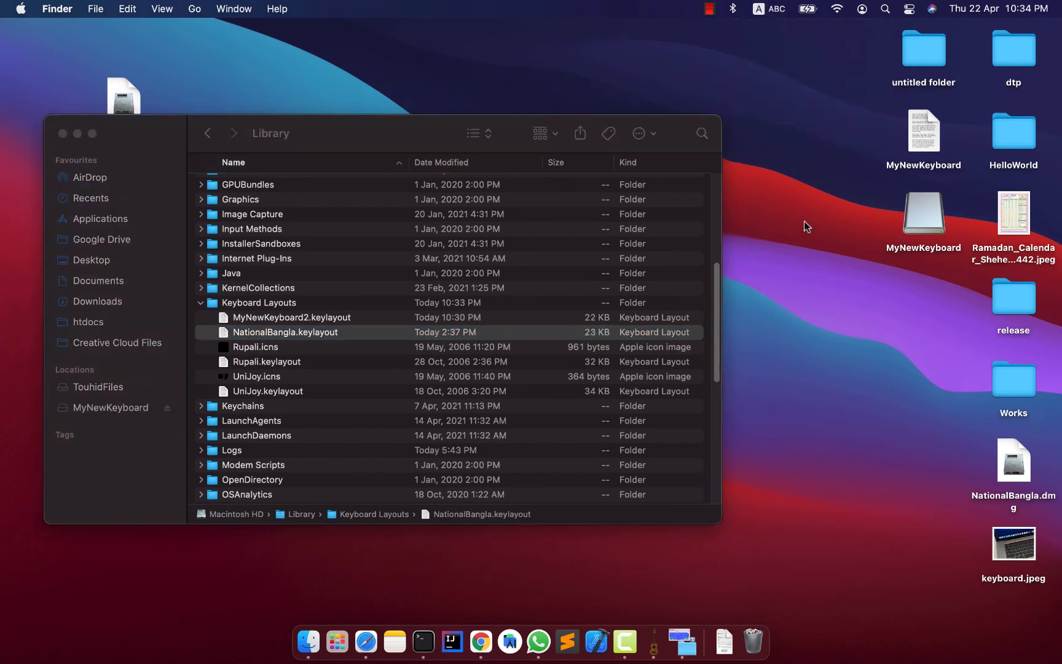
{"action": "left_click", "coordinate": [778, 11]}
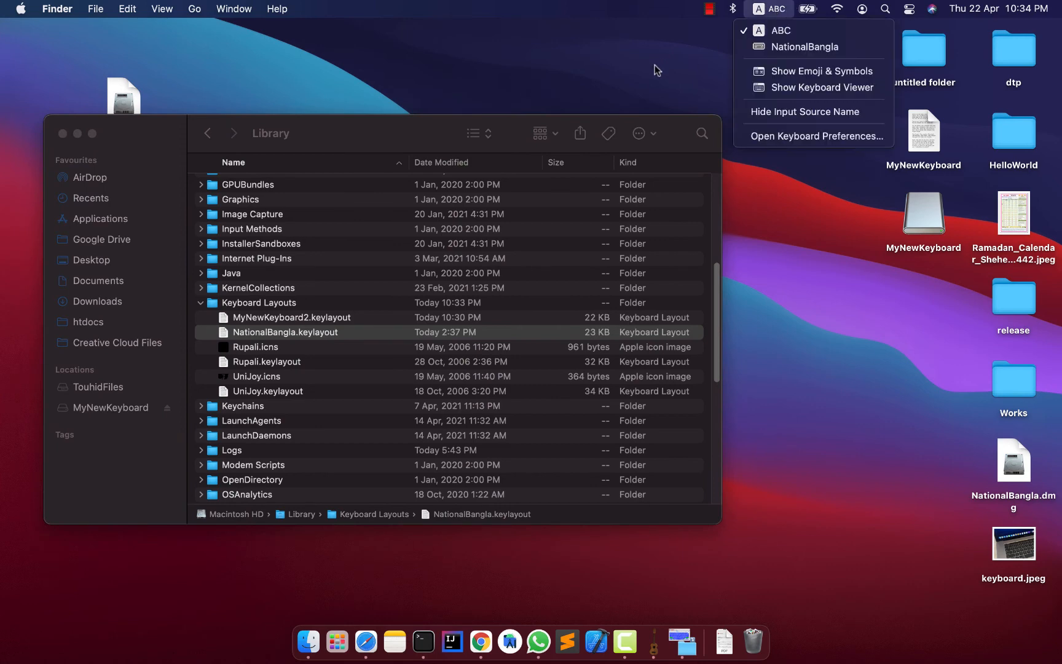
{"action": "left_click", "coordinate": [657, 69]}
{"action": "left_click", "coordinate": [768, 9]}
{"action": "left_click", "coordinate": [330, 69]}
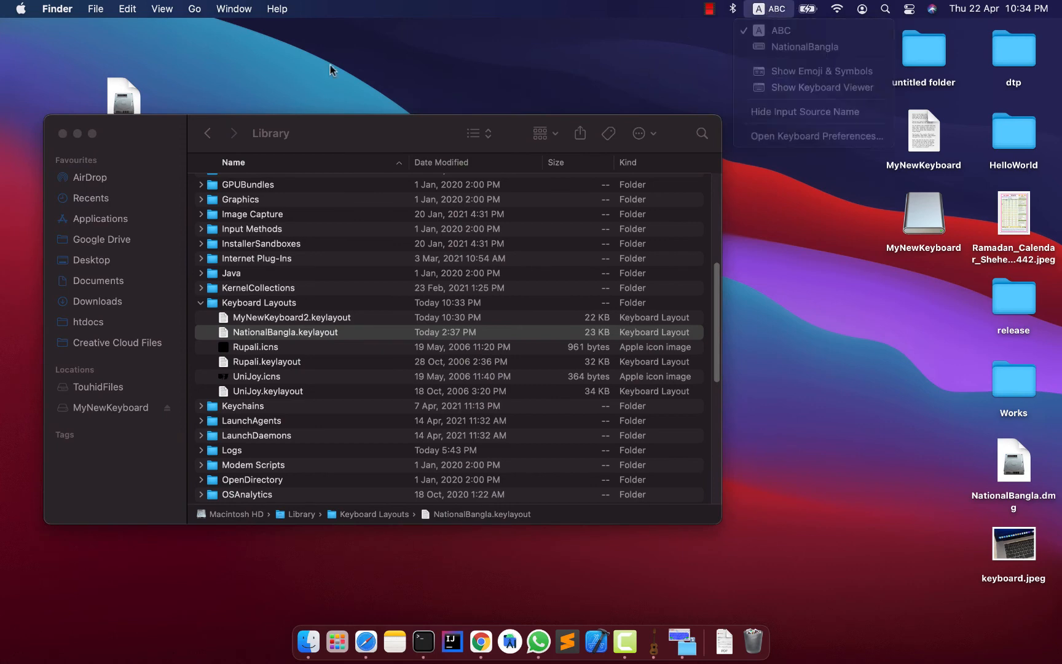
Open the Input Sources settings of the Keyboard pane in System Preferences.
{"action": "left_click", "coordinate": [20, 8]}
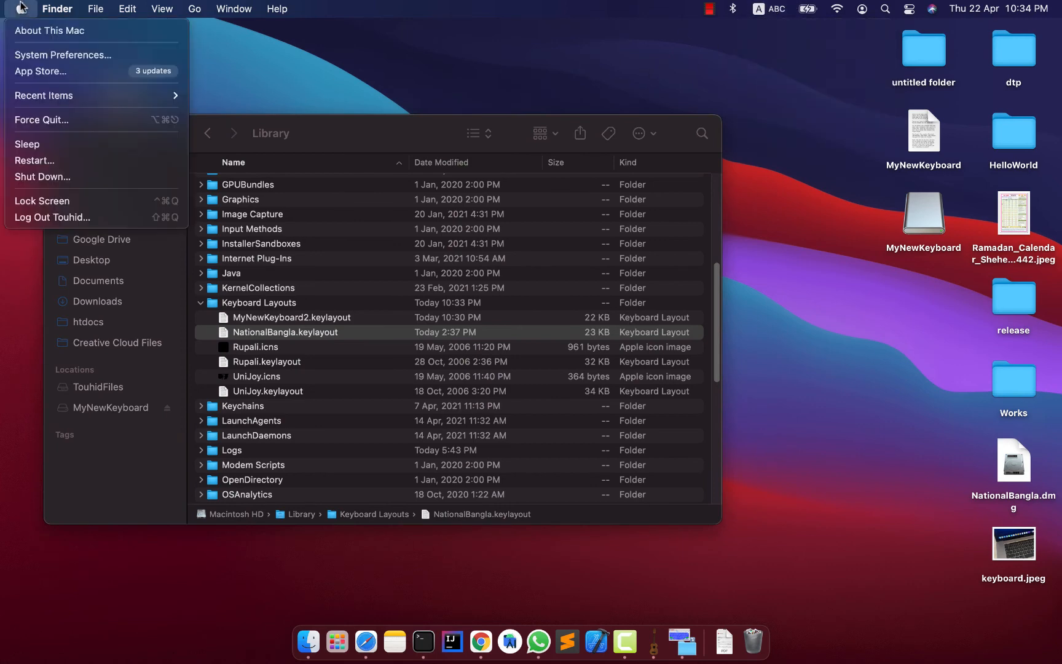
{"action": "left_click", "coordinate": [35, 54]}
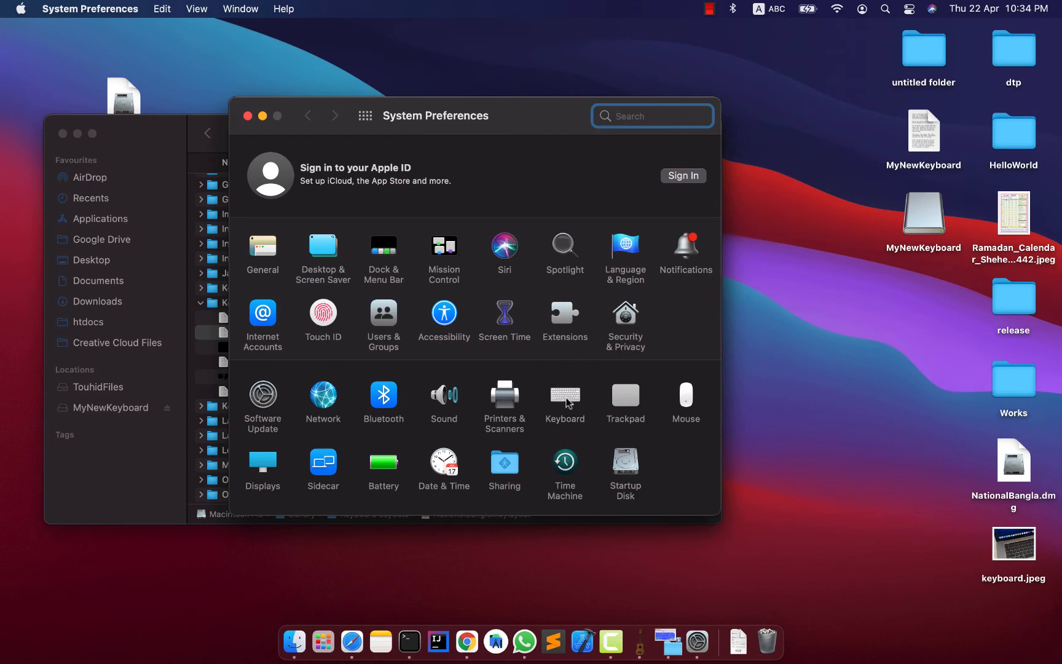
{"action": "left_click", "coordinate": [566, 400]}
{"action": "left_click", "coordinate": [532, 162]}
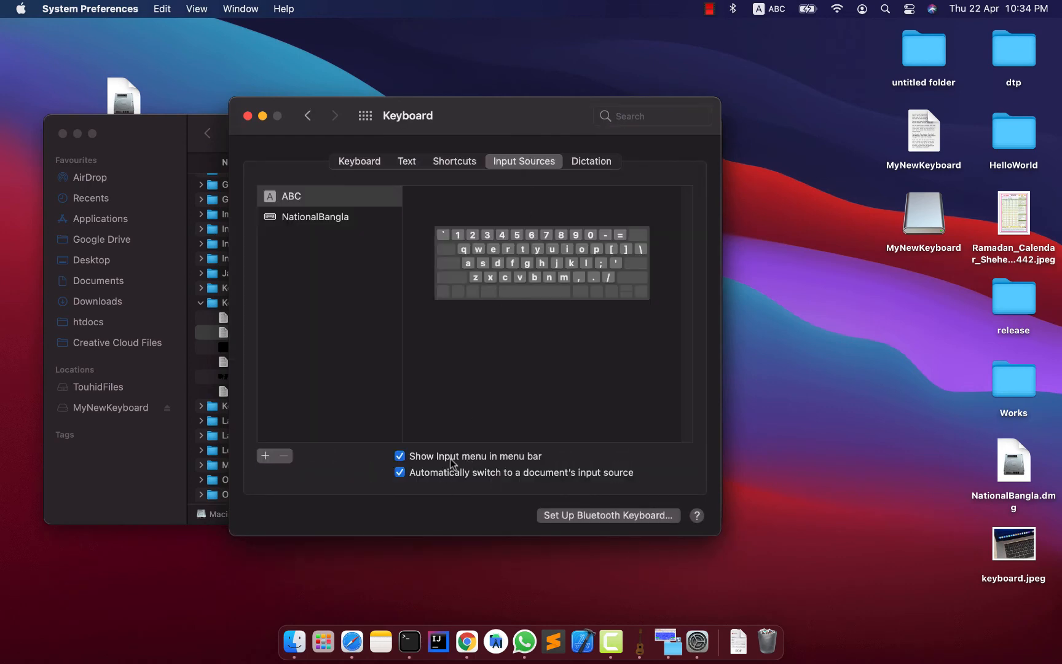
Check the option that shows the input list in the menu bar, and preview the NationalBangla and ABC layouts.
{"action": "left_click", "coordinate": [494, 459]}
{"action": "left_click", "coordinate": [486, 459]}
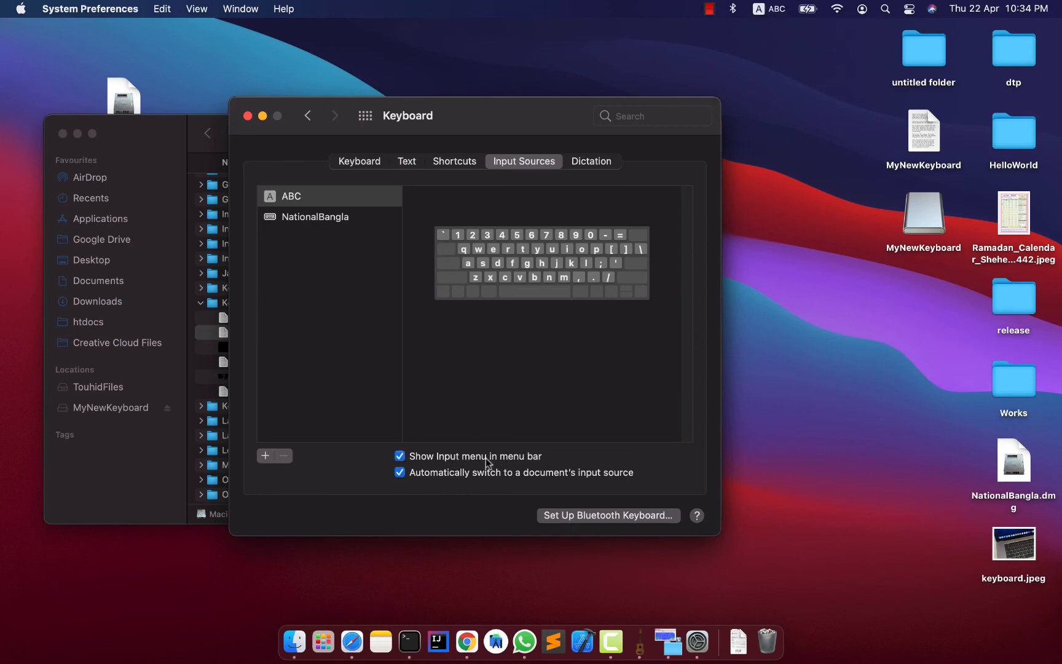
{"action": "left_click", "coordinate": [779, 6]}
{"action": "left_click", "coordinate": [779, 6]}
{"action": "left_click", "coordinate": [316, 218]}
{"action": "left_click", "coordinate": [319, 199]}
{"action": "left_click", "coordinate": [315, 218]}
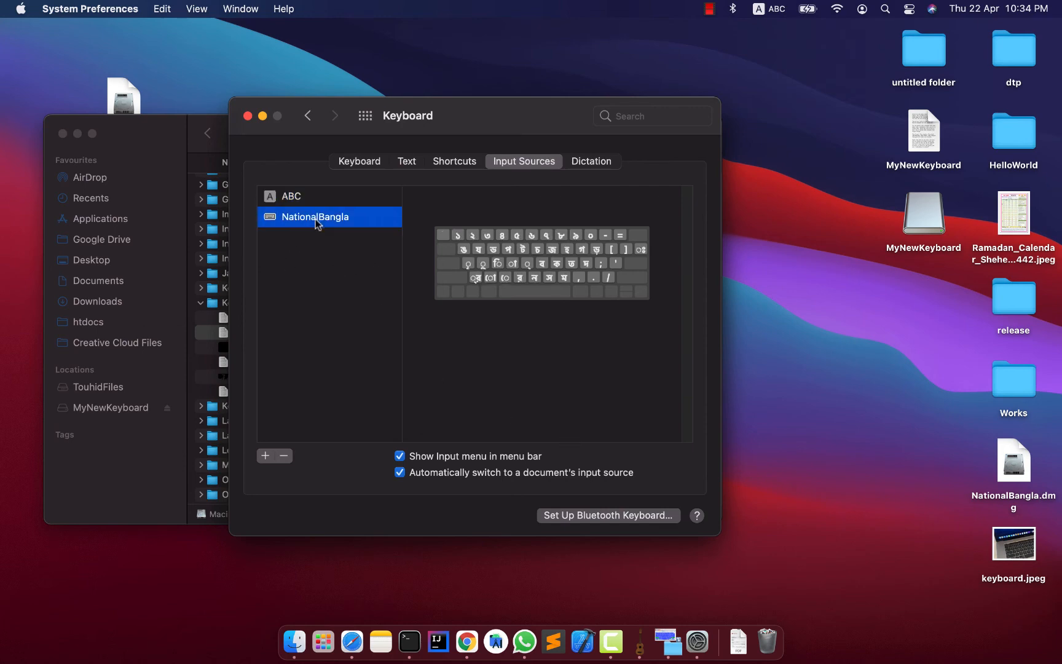
{"action": "left_click", "coordinate": [317, 196]}
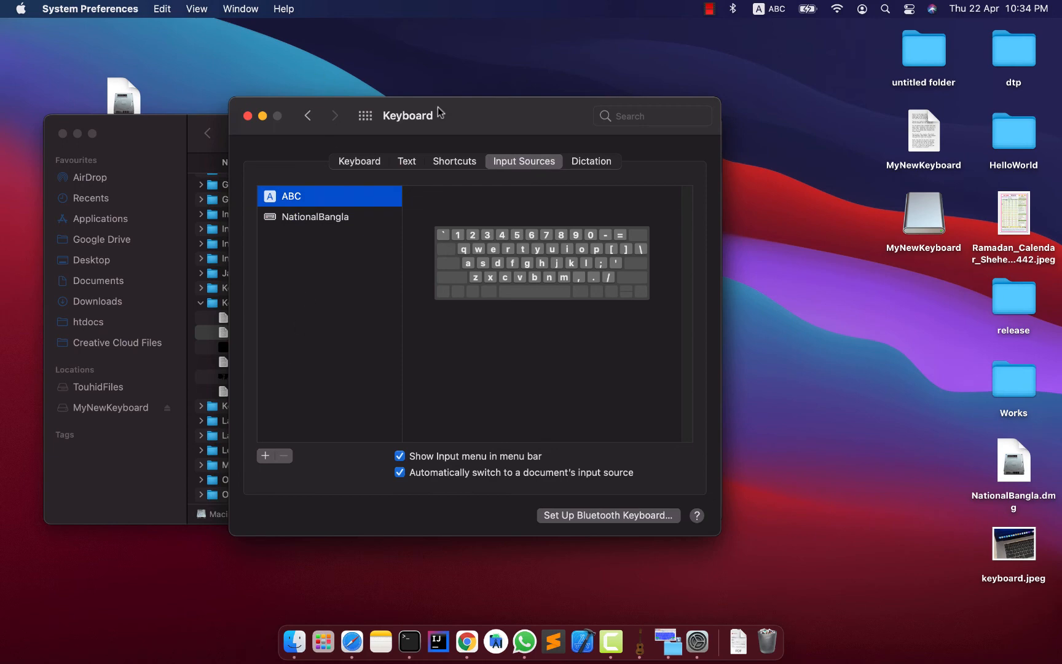
Locate MyNewKeyboard2.keylayout in the Library window and return to the Input Sources settings.
{"action": "left_click_drag", "start_coordinate": [440, 112], "coordinate": [537, 85]}
{"action": "left_click", "coordinate": [301, 291]}
{"action": "key", "text": "Up"}
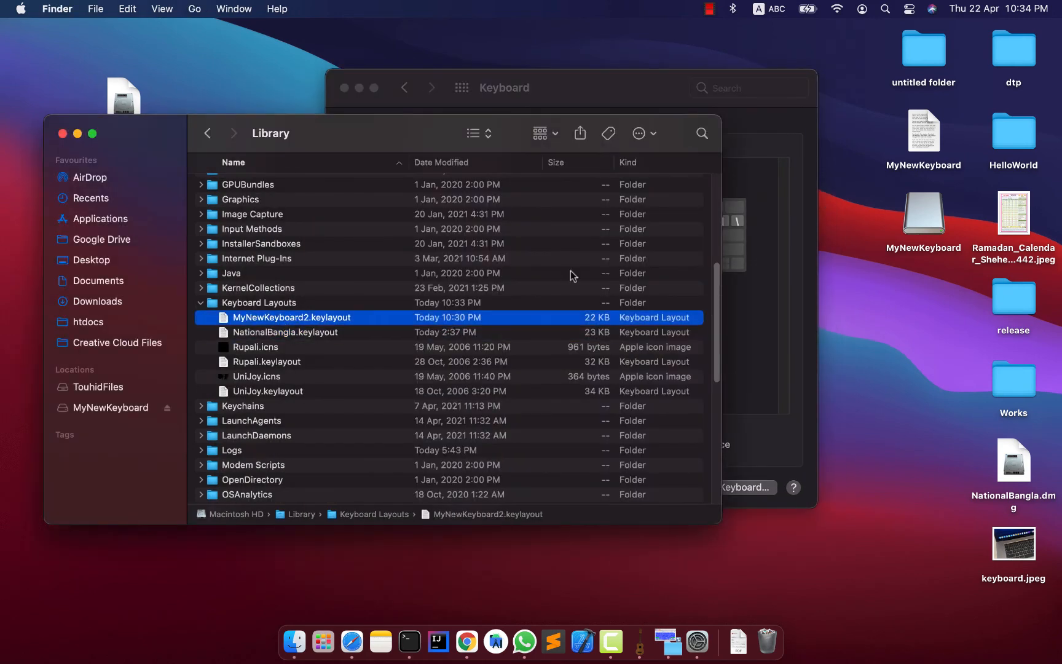
{"action": "left_click", "coordinate": [575, 92]}
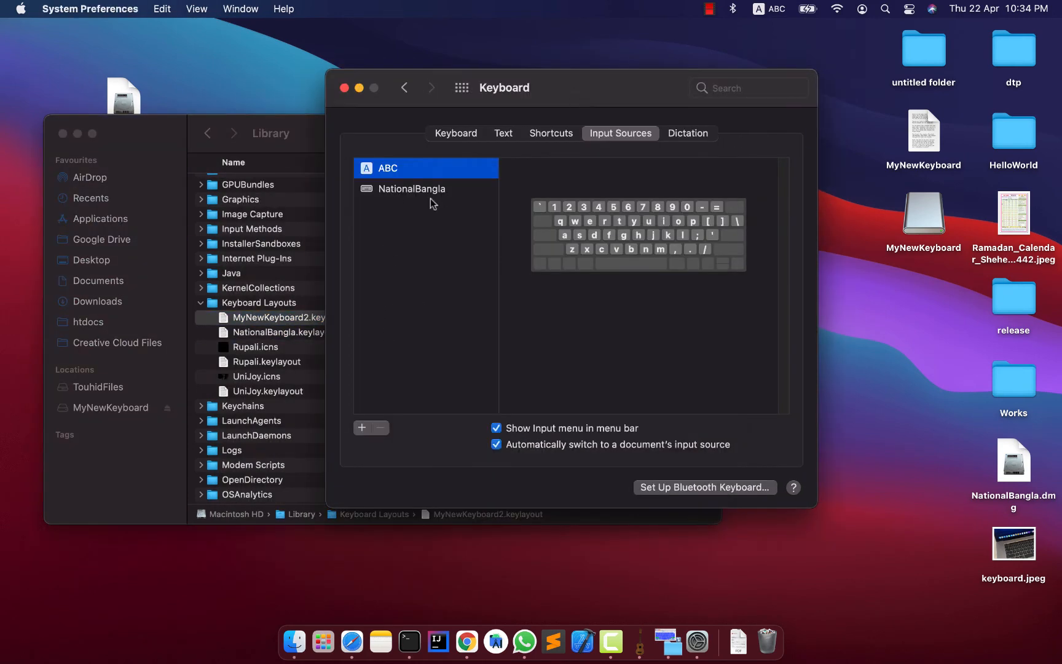
Add the Untitled keyboard layout from the Others language group as an input source.
{"action": "left_click", "coordinate": [361, 428]}
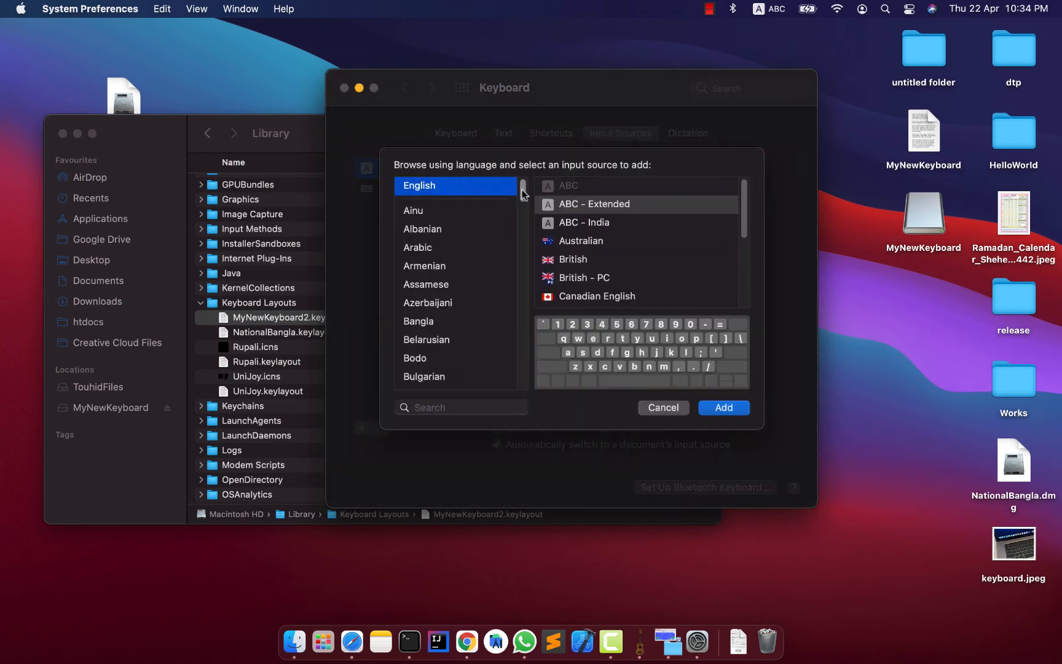
{"action": "left_click_drag", "start_coordinate": [522, 195], "coordinate": [524, 374]}
{"action": "left_click", "coordinate": [447, 380]}
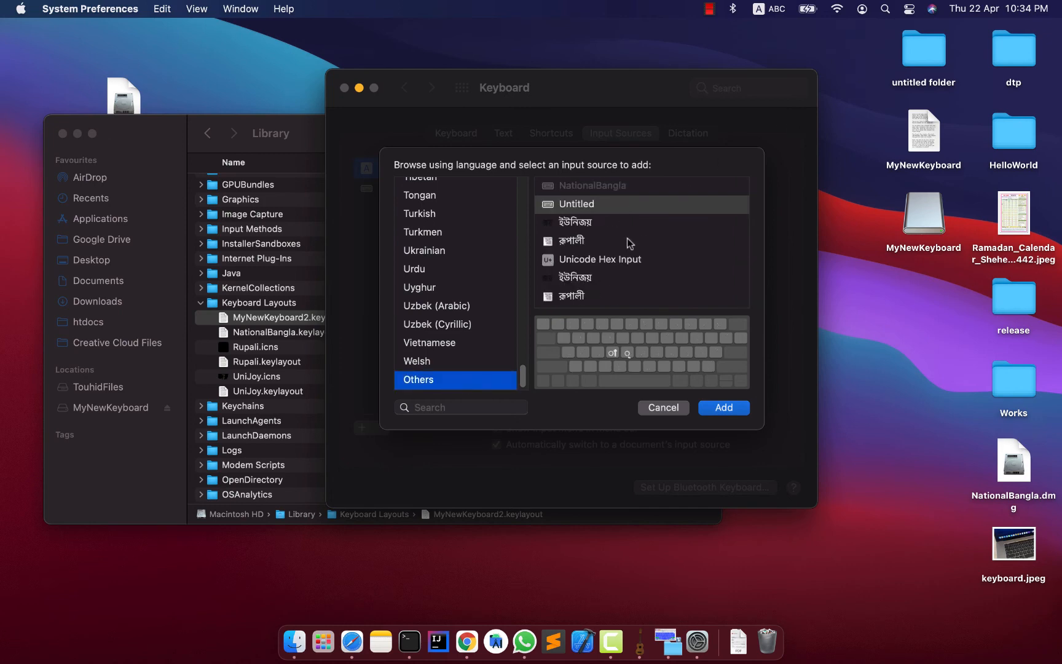
{"action": "left_click", "coordinate": [623, 187]}
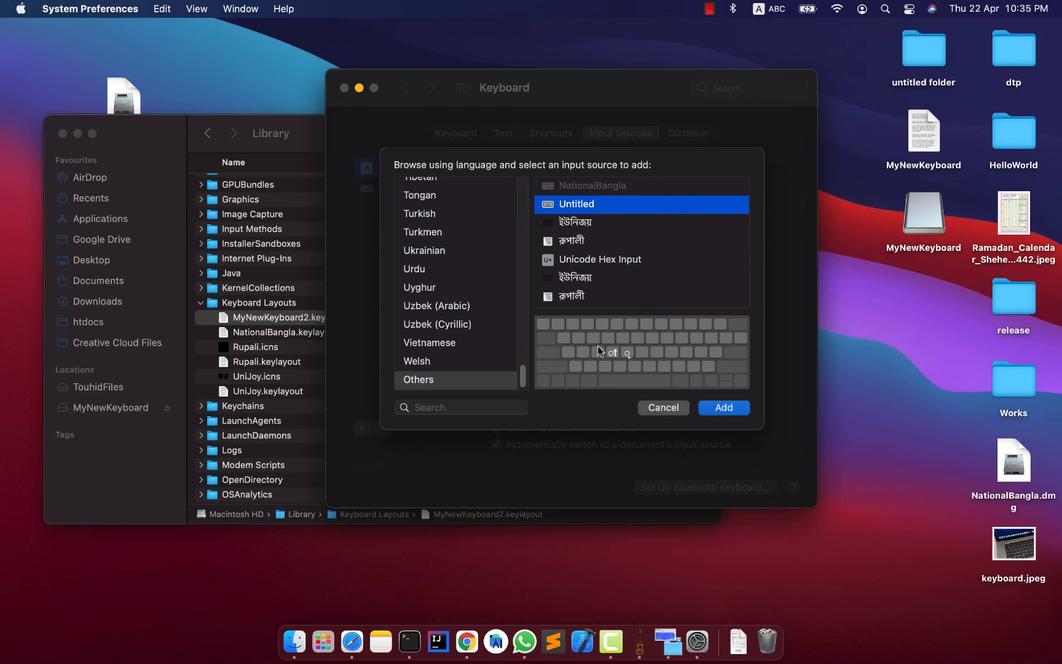
{"action": "left_click", "coordinate": [619, 221]}
{"action": "left_click", "coordinate": [608, 205]}
{"action": "double_click", "coordinate": [578, 205]}
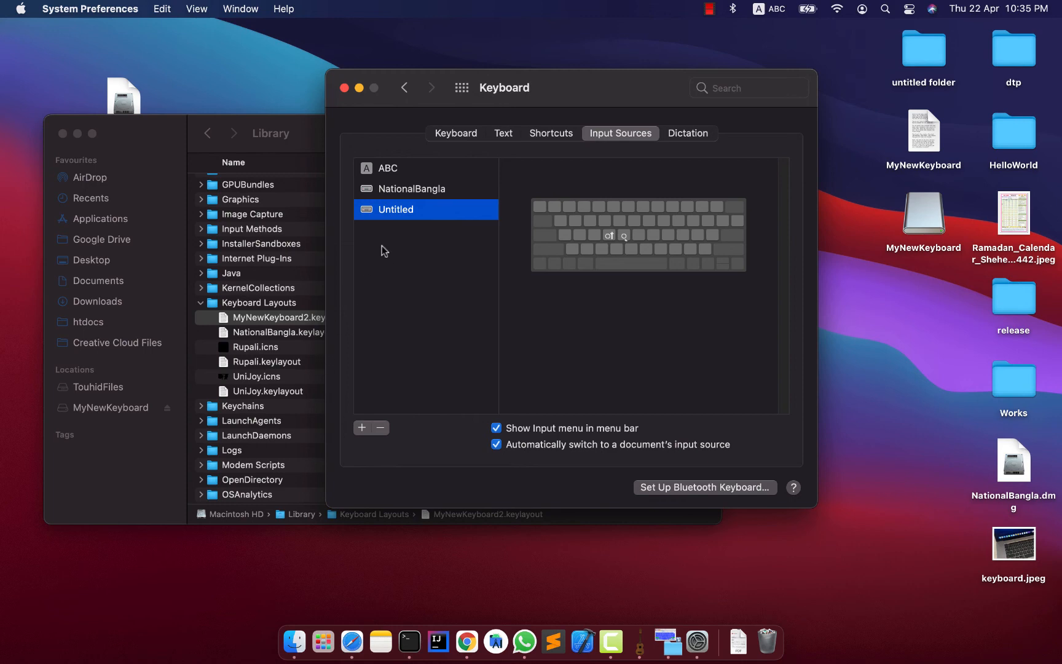
Compare the added Untitled source with MyNewKeyboard2.keylayout and check for it in the menu bar's input list.
{"action": "left_click", "coordinate": [926, 151]}
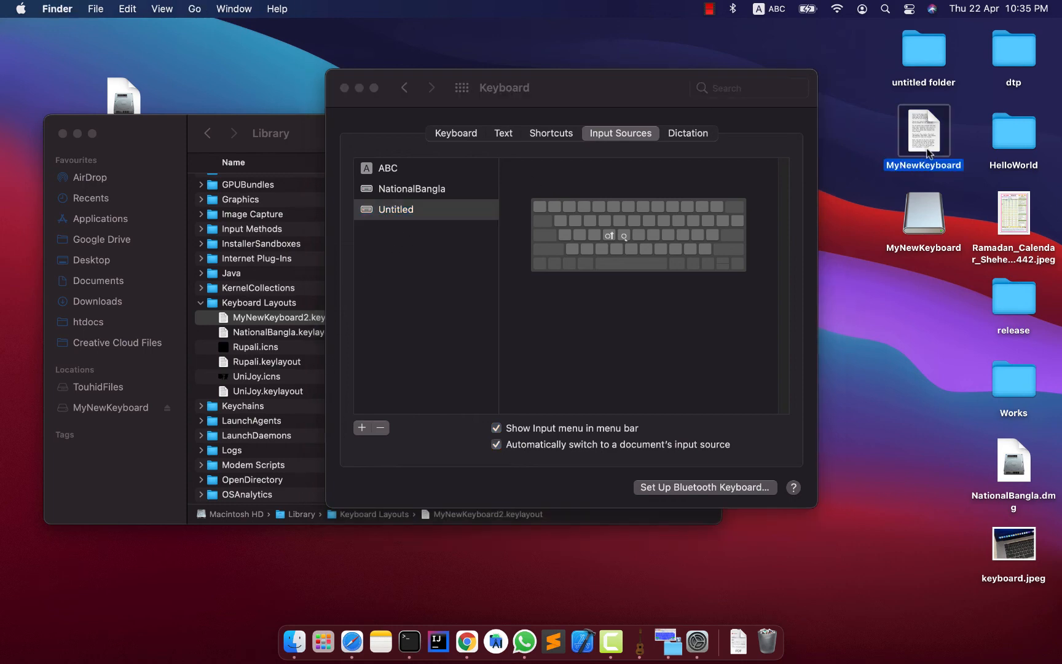
{"action": "left_click_drag", "start_coordinate": [564, 87], "coordinate": [545, 100]}
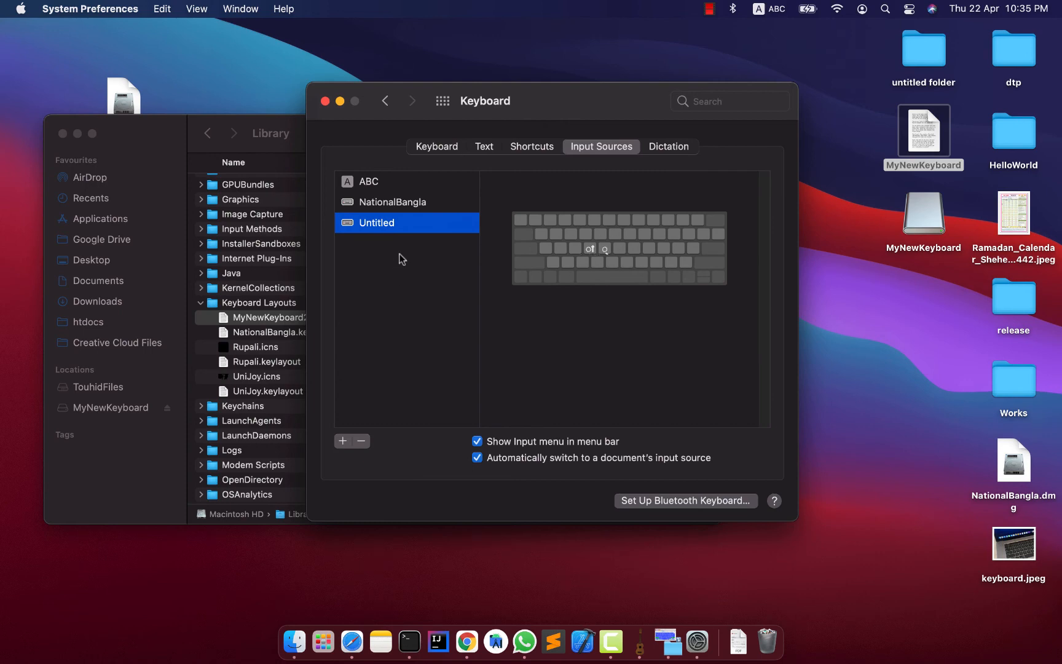
{"action": "left_click", "coordinate": [274, 321]}
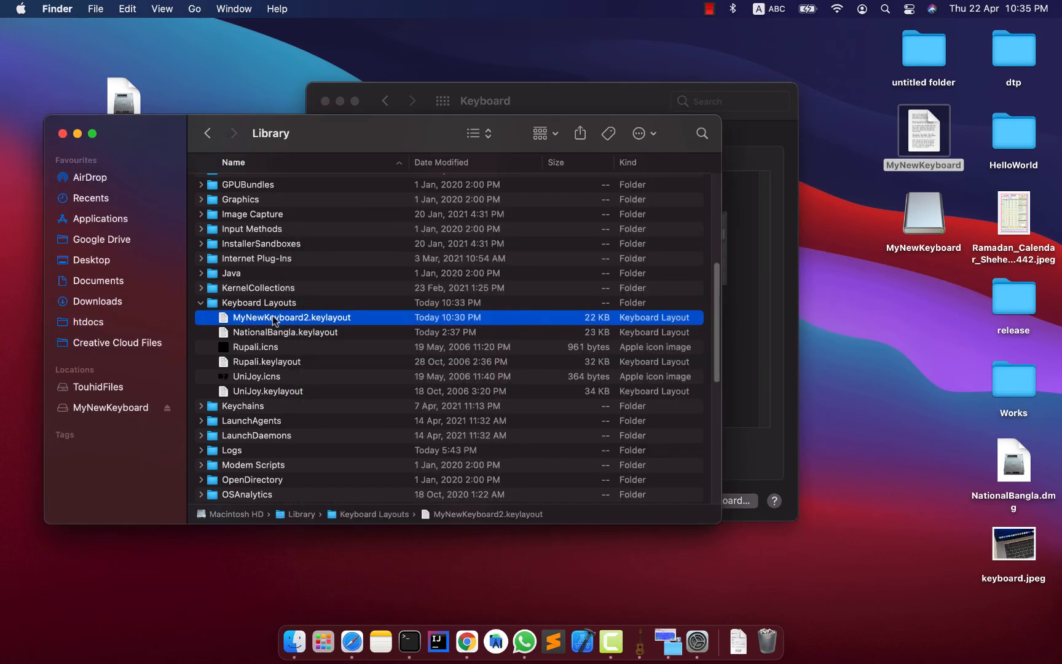
{"action": "left_click_drag", "start_coordinate": [521, 101], "coordinate": [561, 83]}
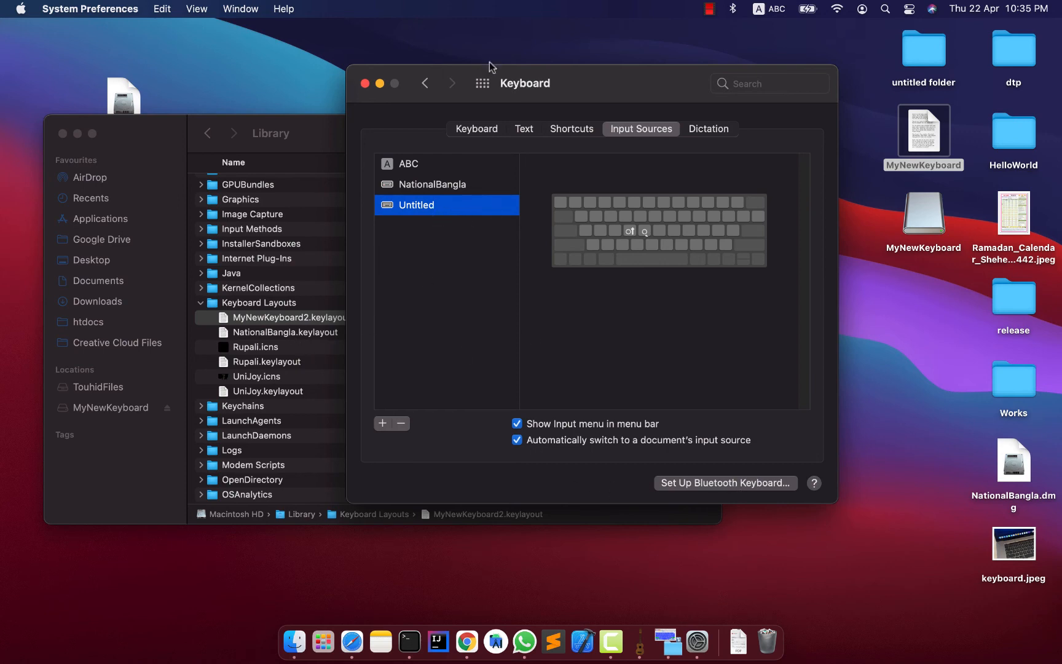
{"action": "left_click_drag", "start_coordinate": [583, 78], "coordinate": [556, 90]}
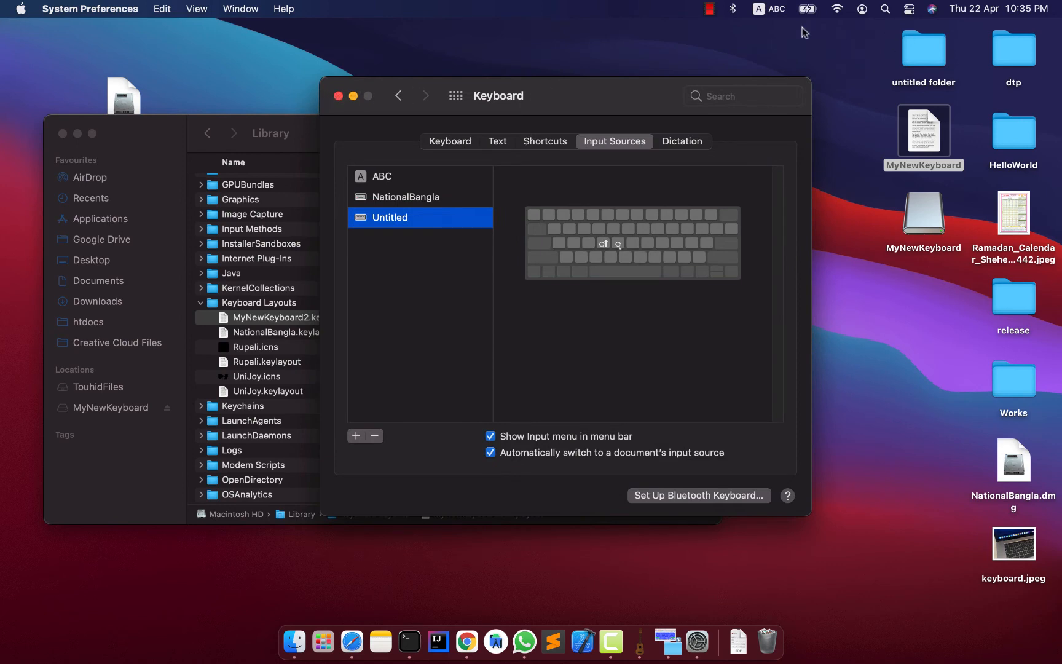
{"action": "left_click", "coordinate": [768, 8]}
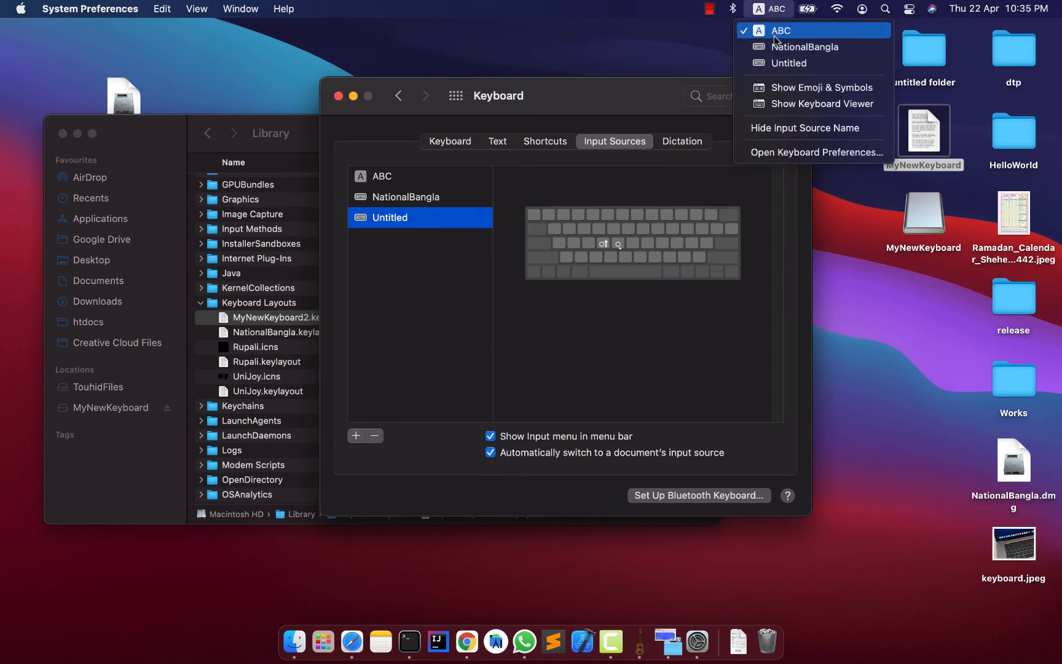
{"action": "left_click", "coordinate": [778, 63]}
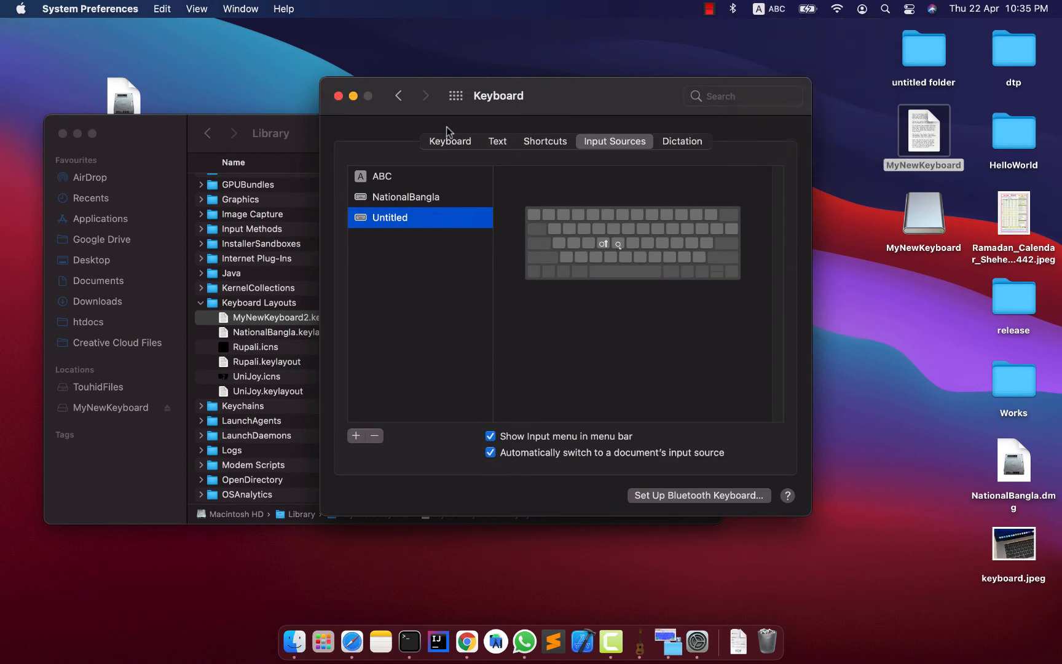
Close the Keyboard preferences and minimize the Library window to clear the desktop.
{"action": "left_click", "coordinate": [339, 96]}
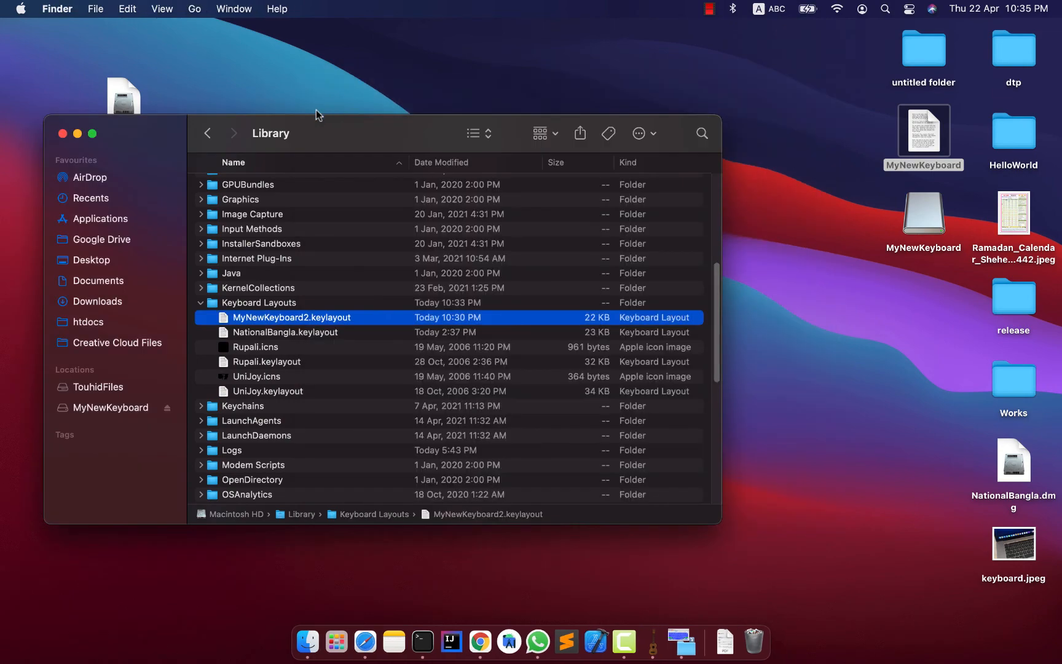
{"action": "left_click", "coordinate": [78, 134]}
{"action": "left_click", "coordinate": [542, 297]}
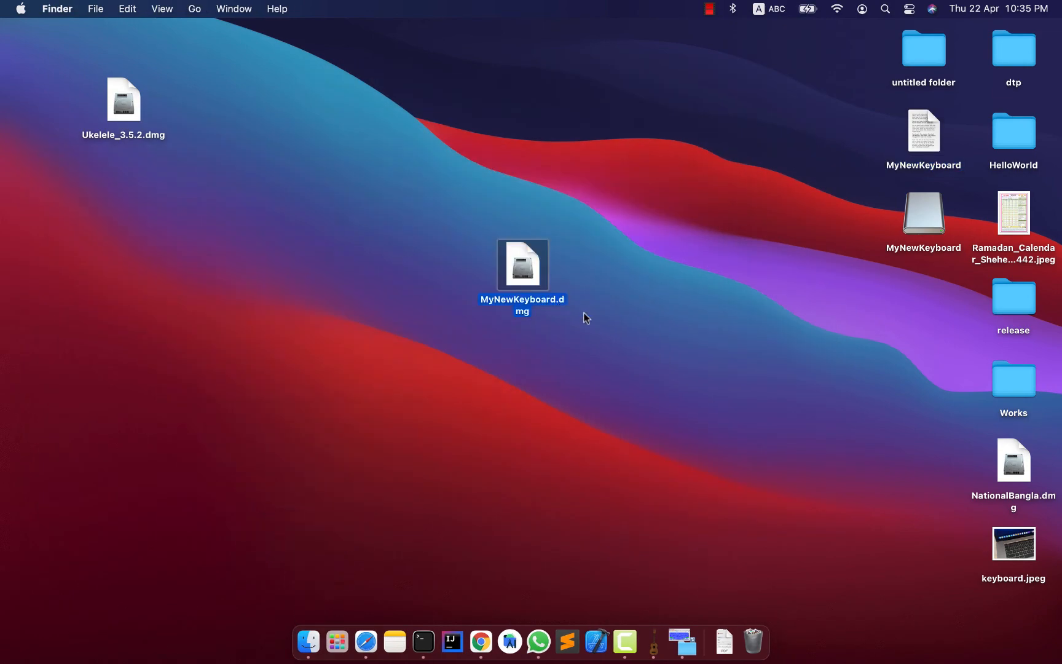
{"action": "left_click", "coordinate": [659, 348]}
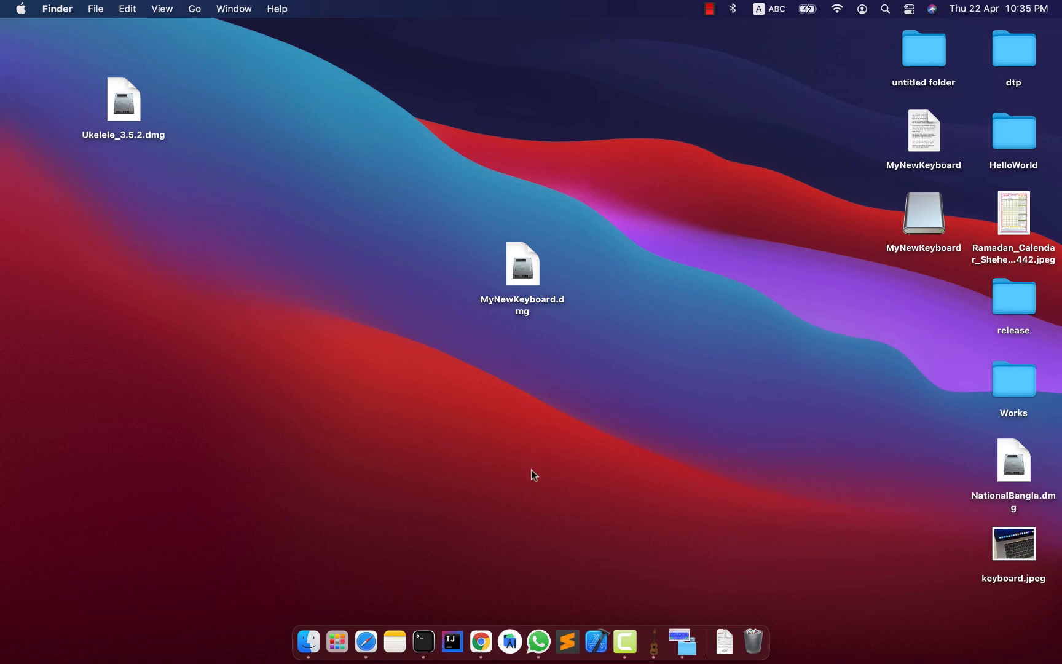
{"action": "left_click", "coordinate": [766, 7]}
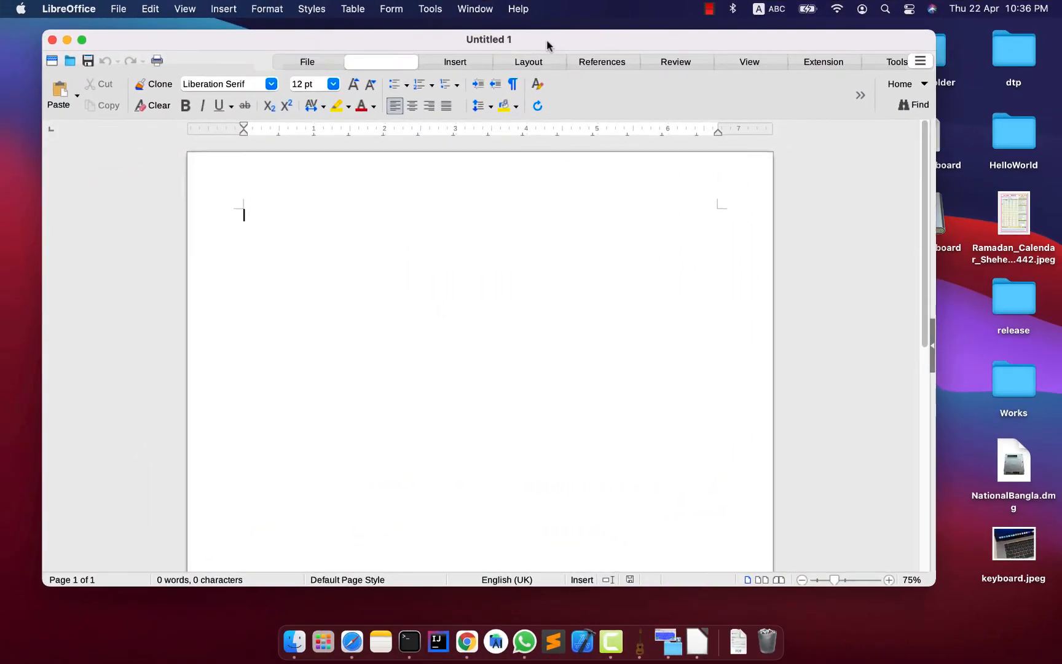
Switch to the blank LibreOffice document and write "abc" with the ABC keyboard layout on a new line.
{"action": "left_click_drag", "start_coordinate": [547, 41], "coordinate": [538, 54]}
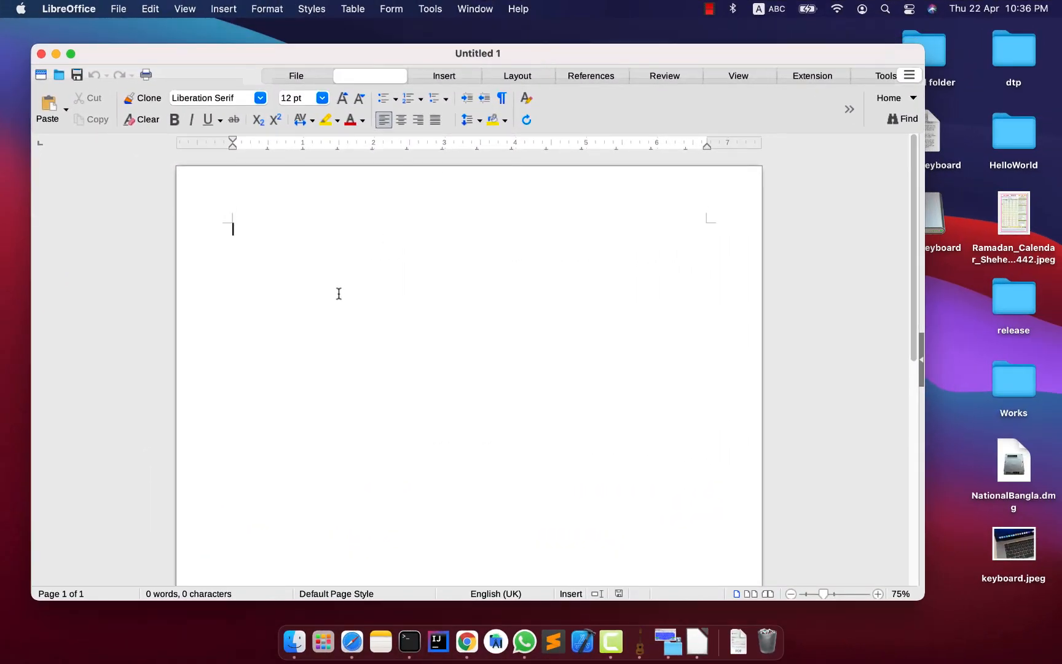
{"action": "left_click", "coordinate": [86, 7]}
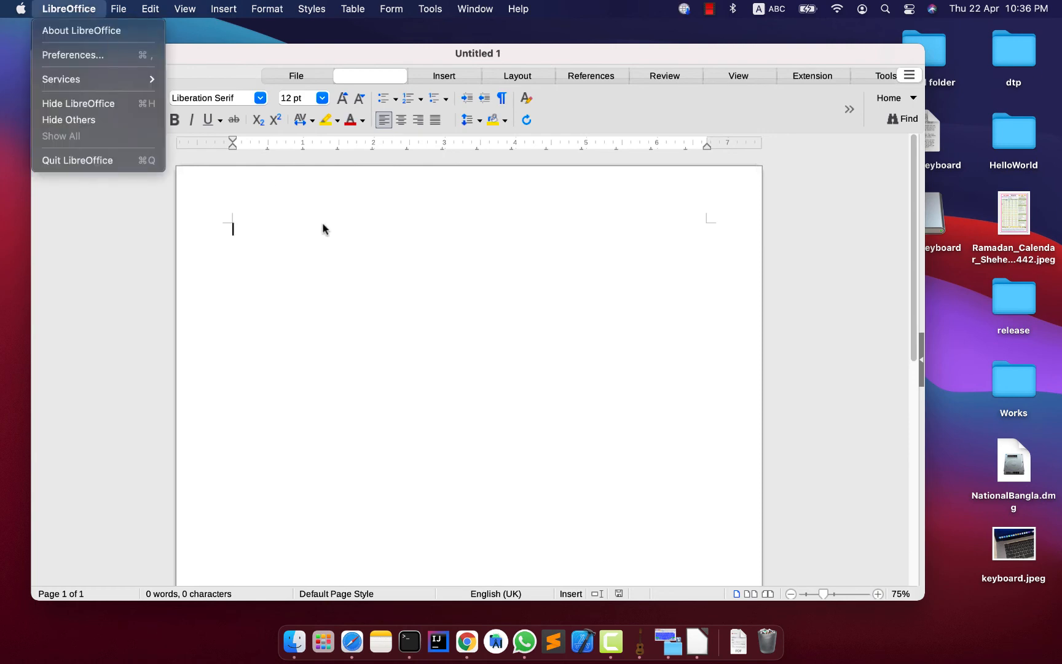
{"action": "left_click", "coordinate": [322, 222]}
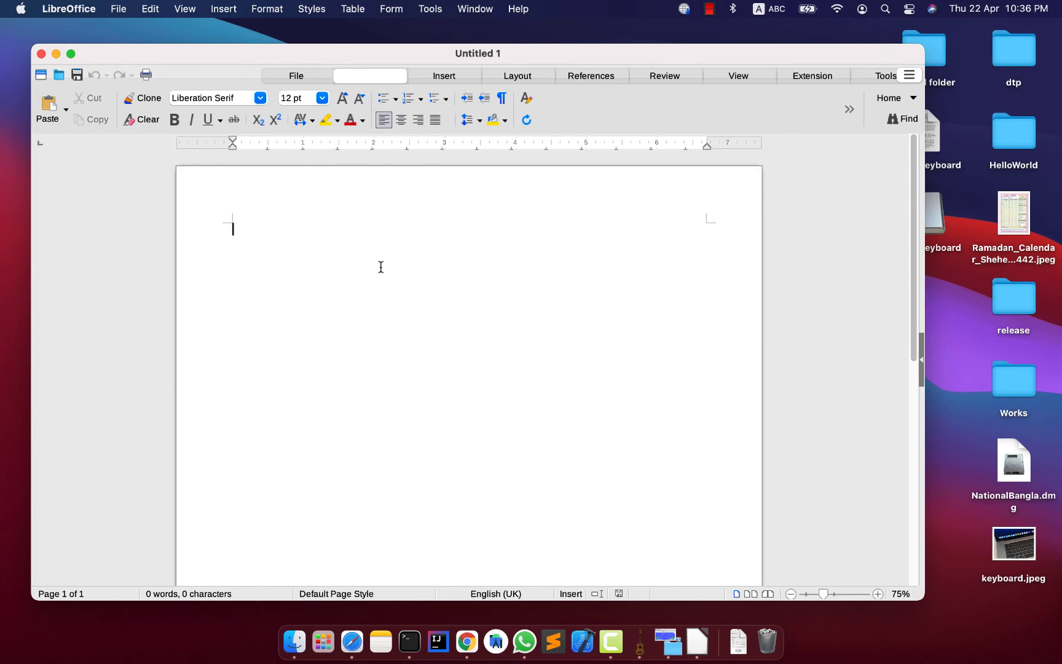
{"action": "key", "text": "BackSpace"}
{"action": "type", "text": "abc"}
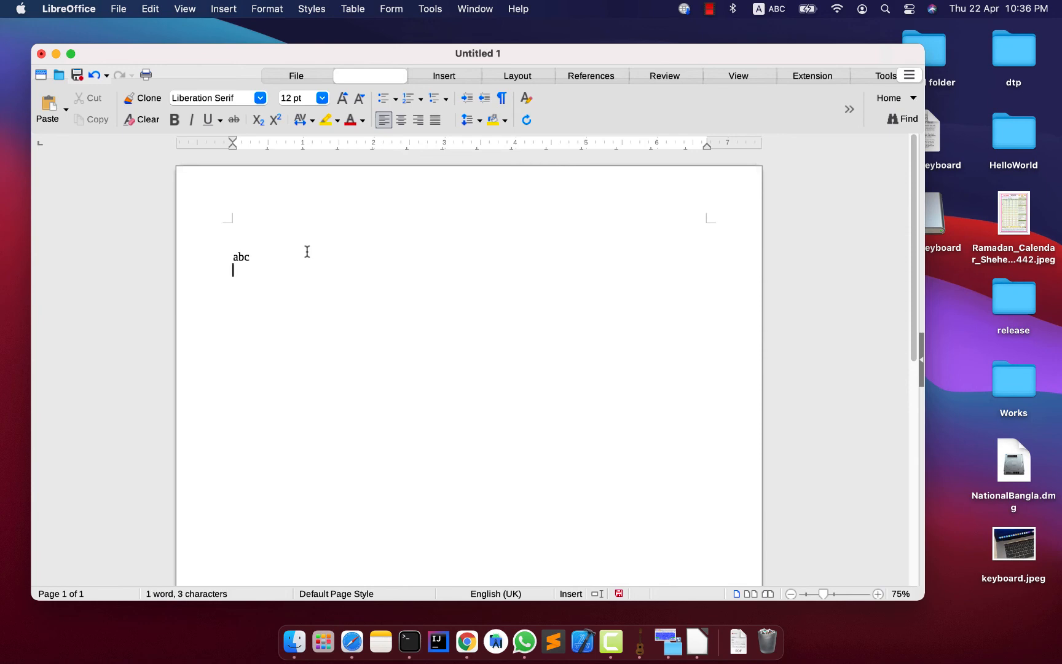
Cycle through the input sources and switch to the custom Untitled keyboard layout.
{"action": "left_click", "coordinate": [768, 9]}
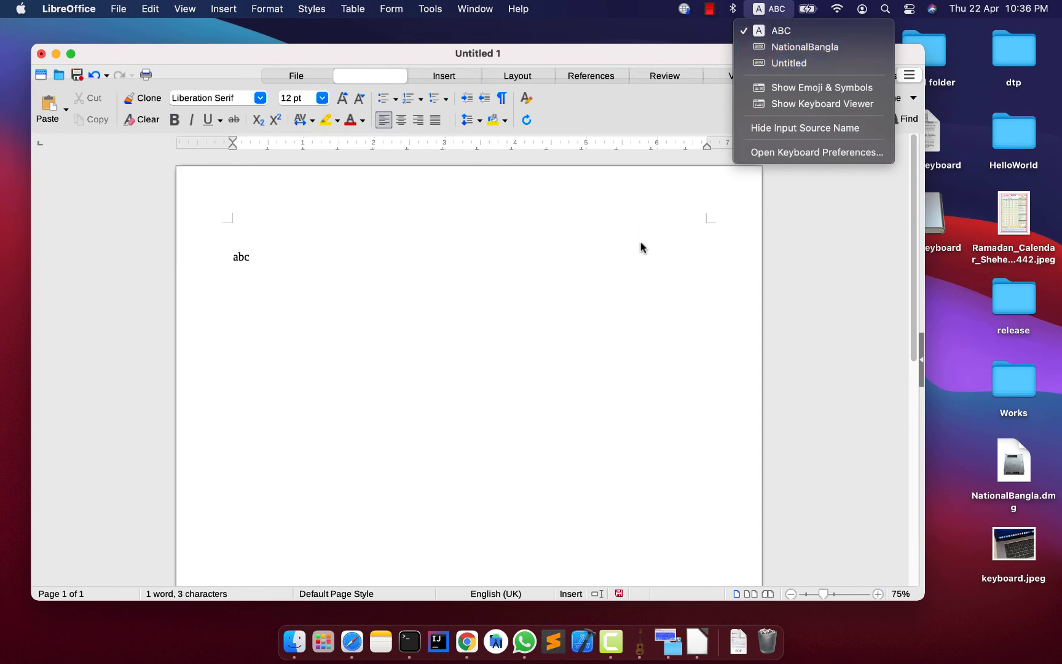
{"action": "left_click", "coordinate": [476, 304]}
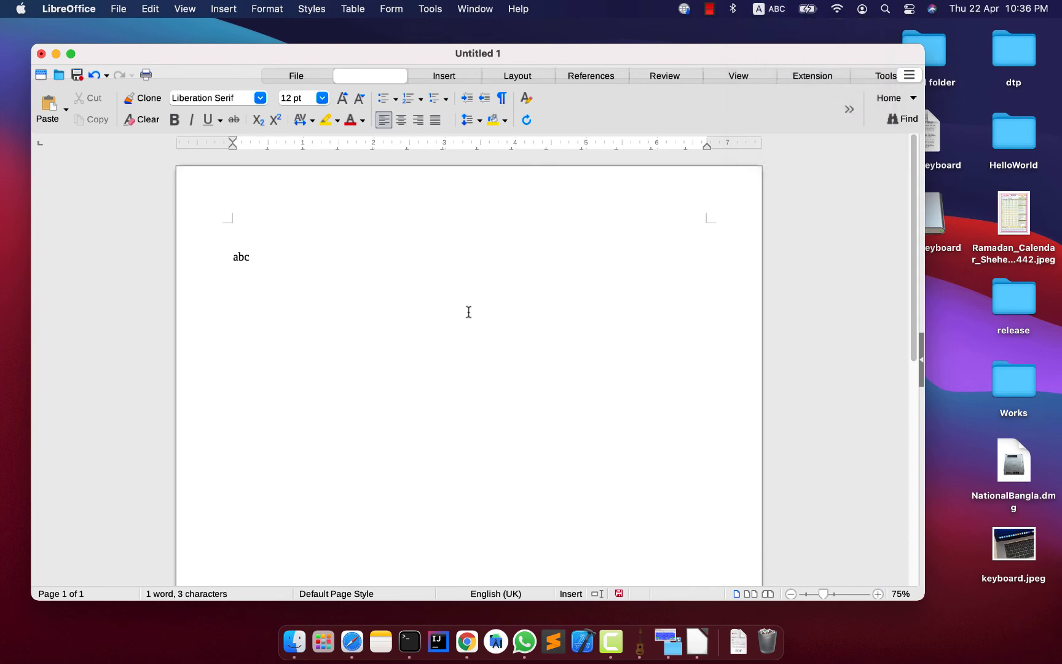
{"action": "key", "text": "ctrl+space"}
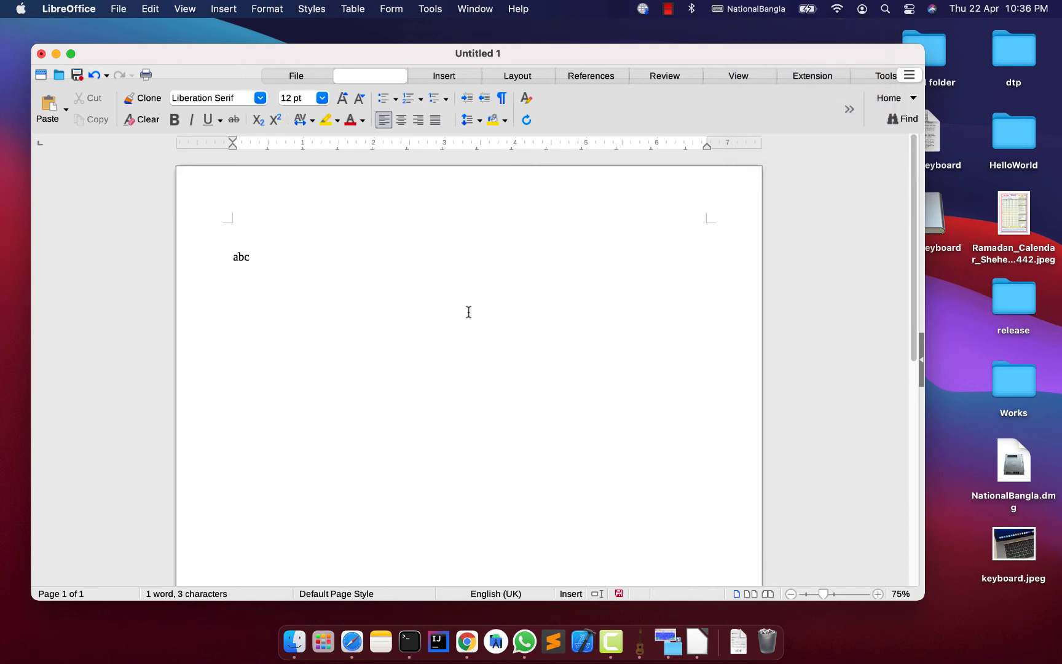
{"action": "key", "text": "ctrl+space"}
{"action": "key", "text": "ctrl+space"}
{"action": "left_click", "coordinate": [748, 8]}
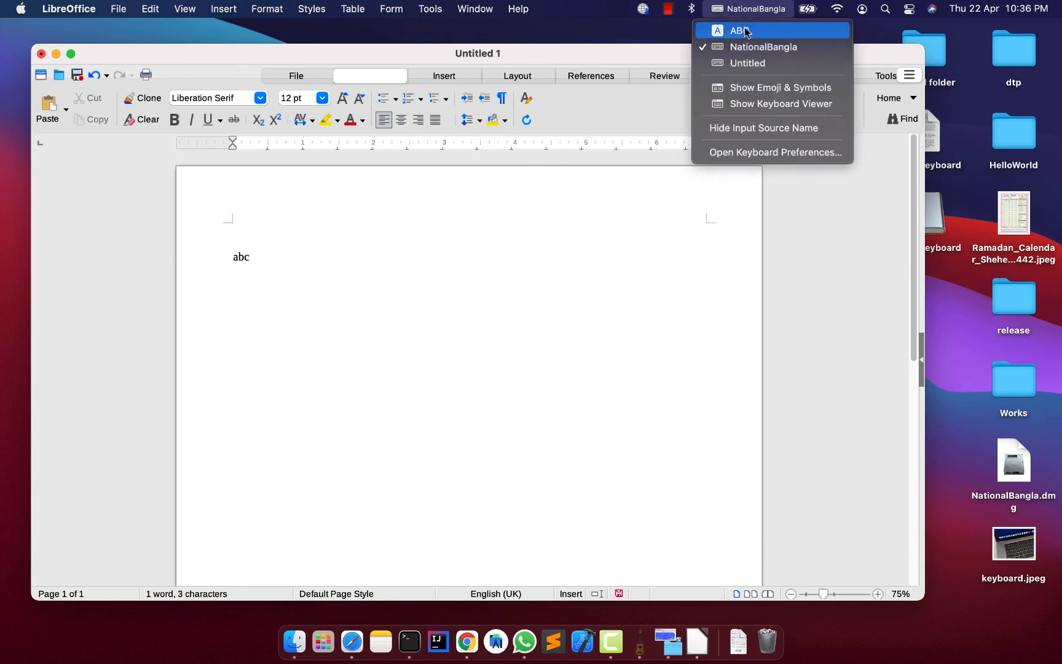
{"action": "left_click", "coordinate": [743, 64]}
Write the Bengali characters া, অ and আ on a new line below "abc" and check them against the active input source.
{"action": "key", "text": "Return"}
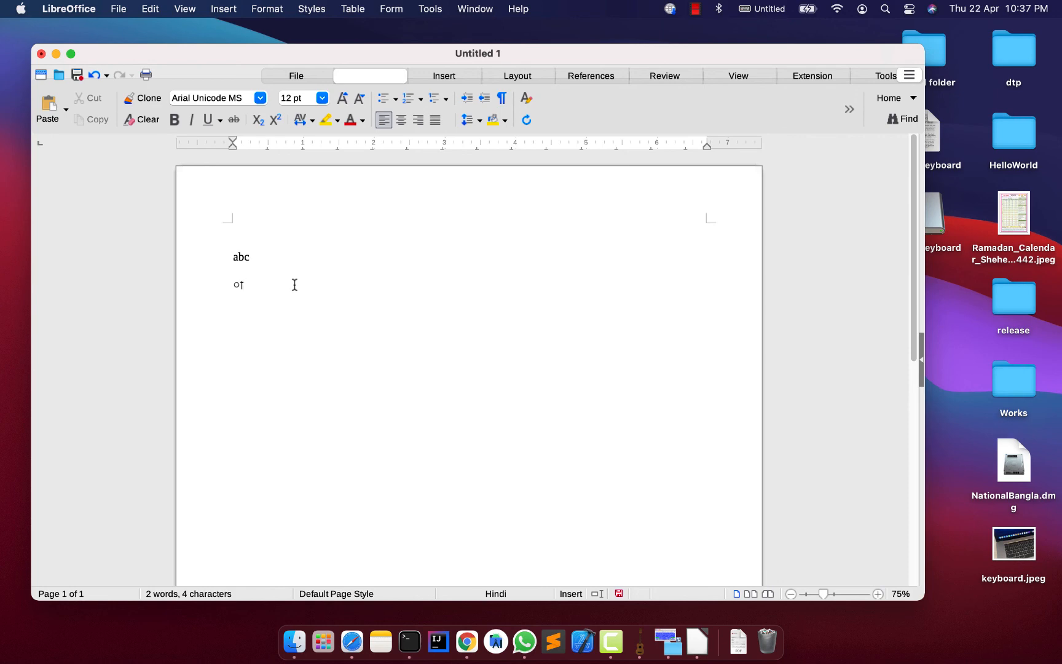
{"action": "type", "text": "অআ"}
{"action": "left_click_drag", "start_coordinate": [283, 285], "coordinate": [100, 283]}
{"action": "left_click", "coordinate": [292, 286]}
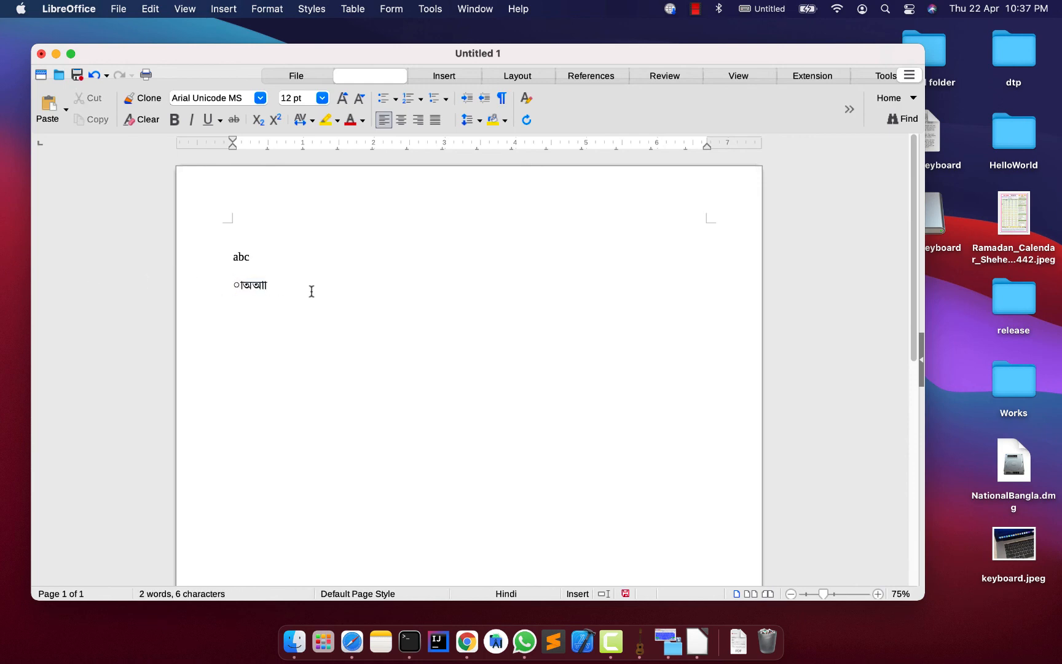
{"action": "left_click_drag", "start_coordinate": [229, 286], "coordinate": [286, 280]}
{"action": "left_click", "coordinate": [755, 8]}
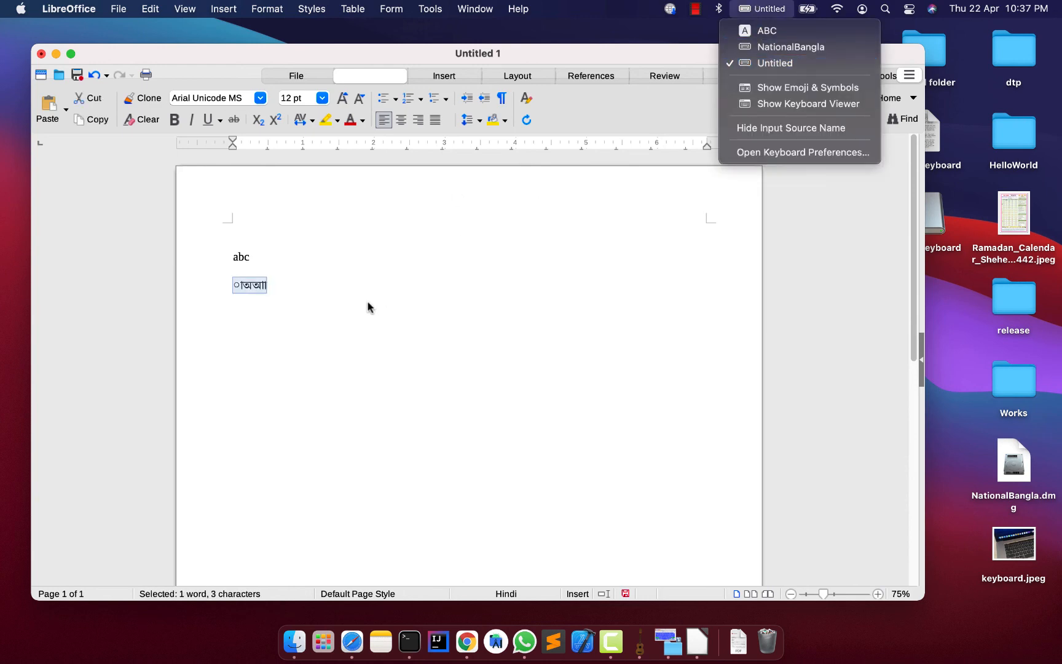
{"action": "left_click", "coordinate": [347, 297]}
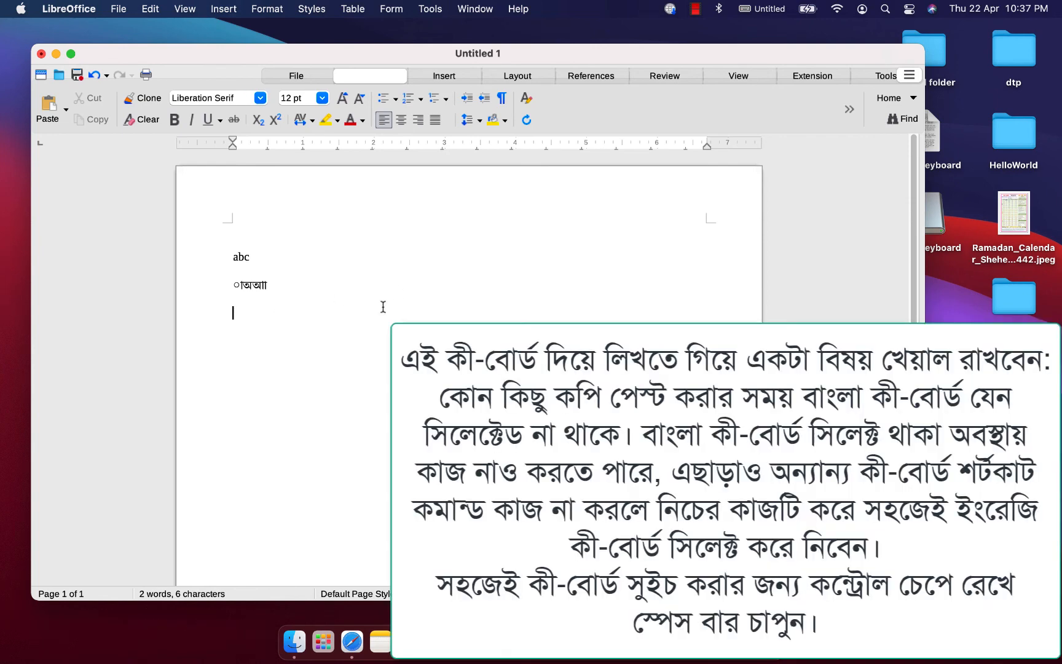
Switch to the NationalBangla layout, write a line of sample Bengali letters, and write "পরীক্ষা" on the empty line above it.
{"action": "left_click", "coordinate": [755, 8]}
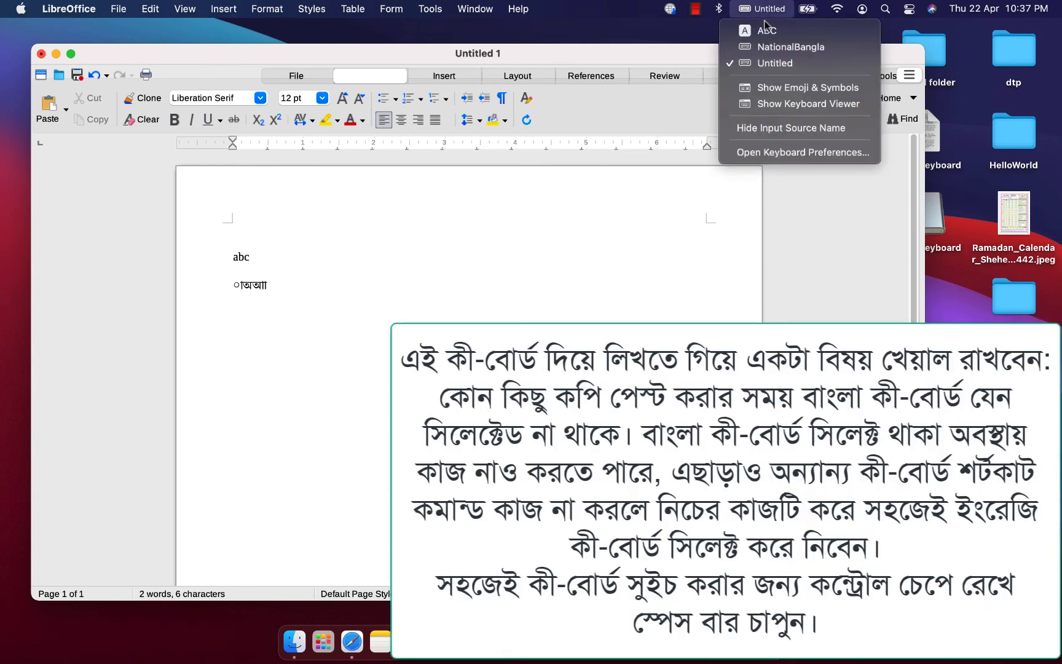
{"action": "left_click", "coordinate": [807, 50]}
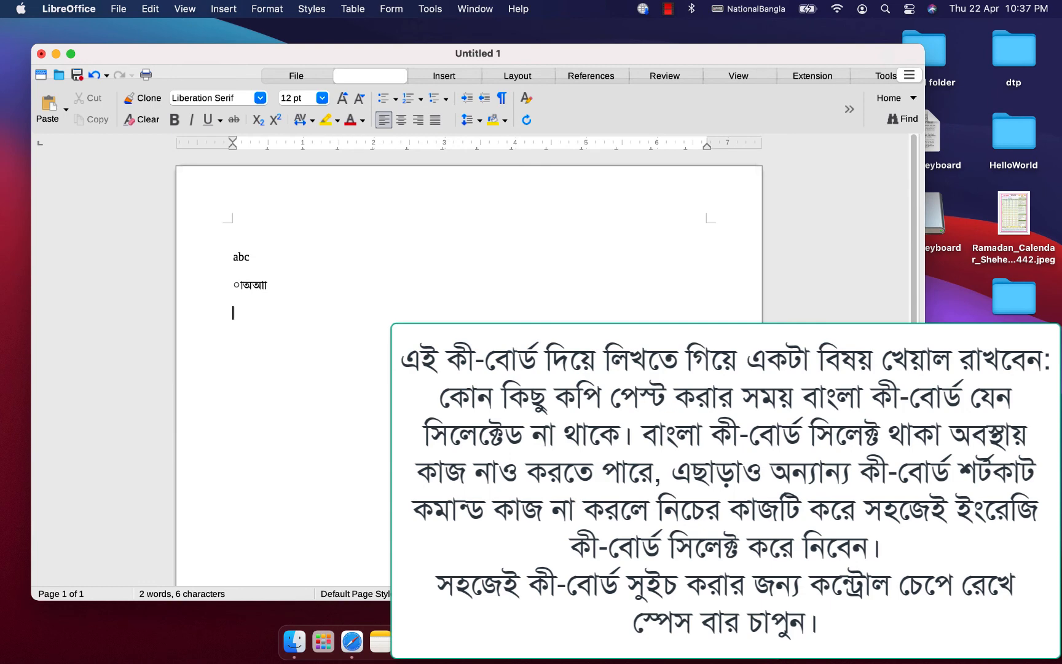
{"action": "type", "text": "দতিুক্াকগহাকডযগহপজগ গকাগড"}
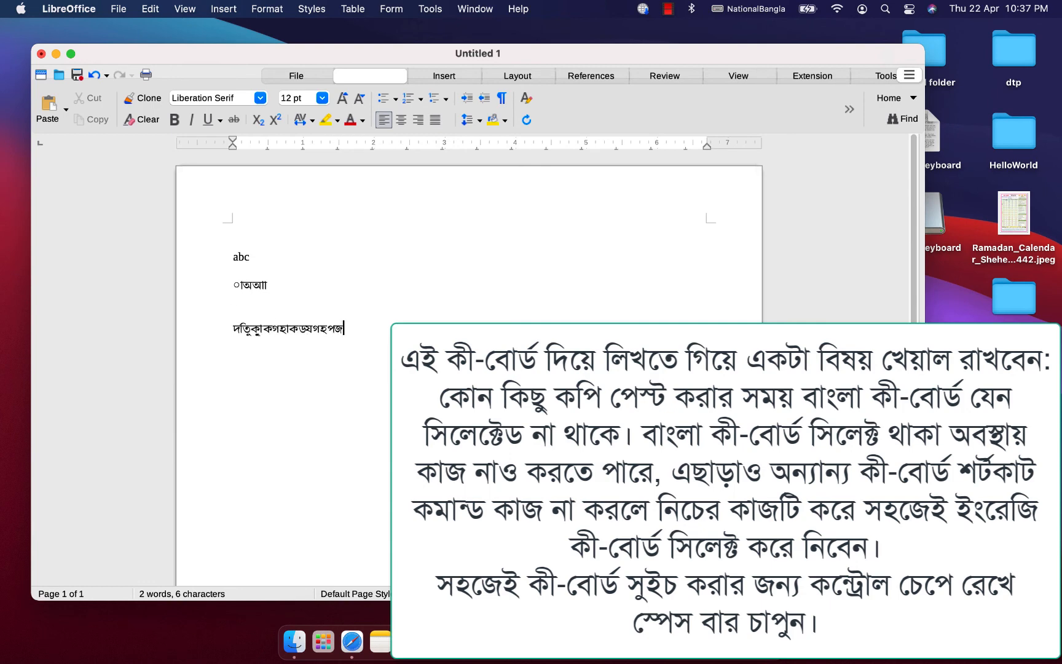
{"action": "left_click", "coordinate": [398, 308]}
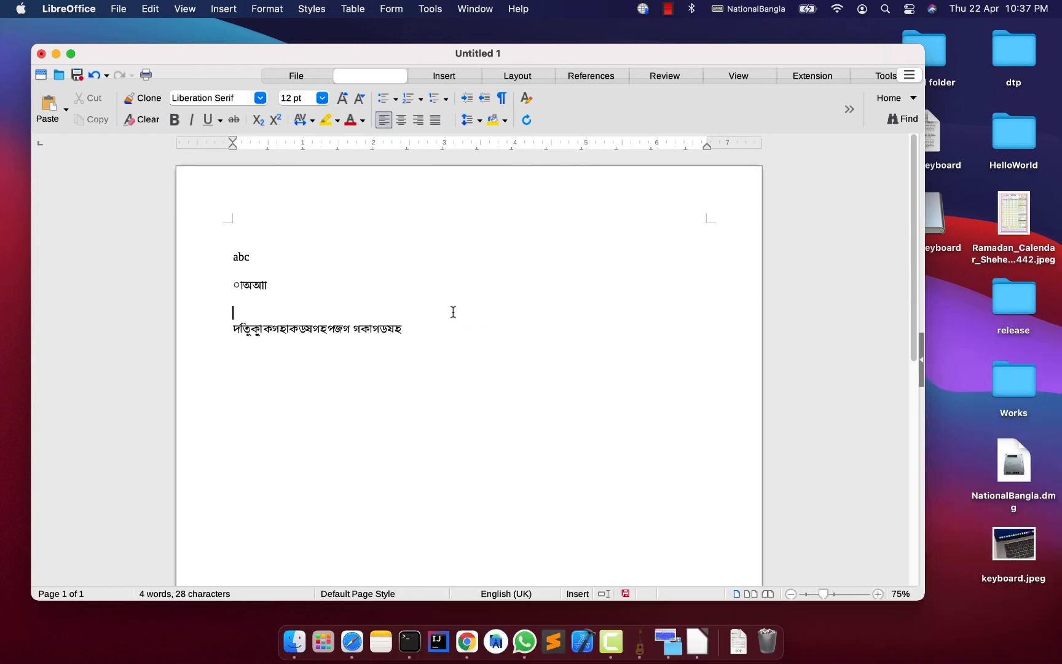
{"action": "type", "text": "পরীক্ষা"}
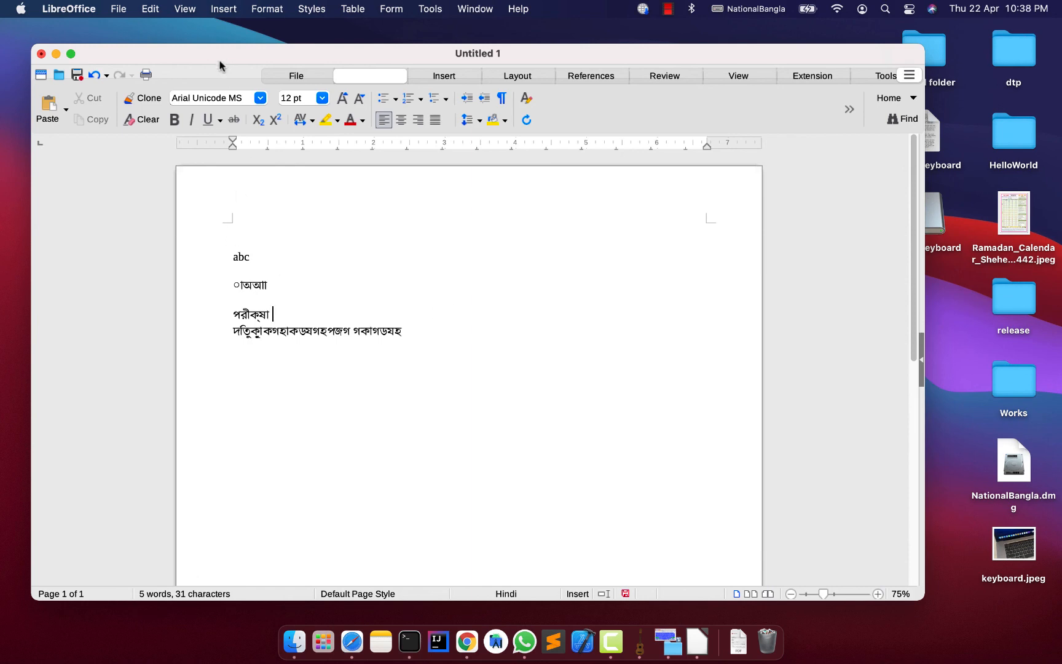
Set the font of all the document's text to SolaimanLipi and check how the word "পরীক্ষা" is rendered.
{"action": "left_click", "coordinate": [174, 97]}
{"action": "left_click_drag", "start_coordinate": [501, 343], "coordinate": [51, 237]}
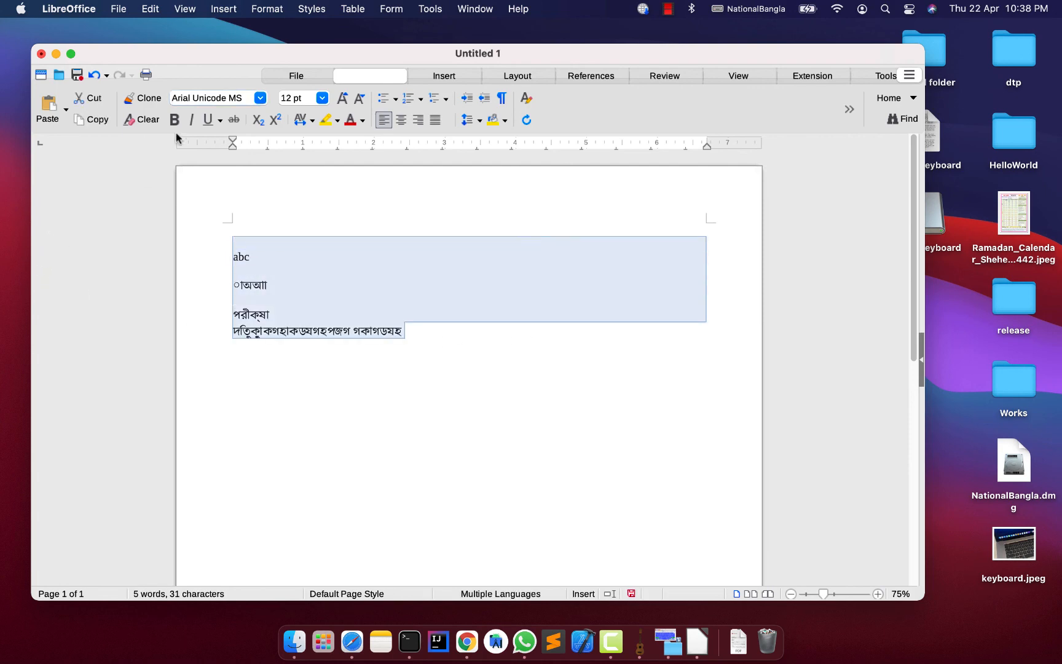
{"action": "left_click", "coordinate": [260, 97]}
{"action": "scroll", "coordinate": [309, 414], "scroll_direction": "down", "scroll_amount": 20}
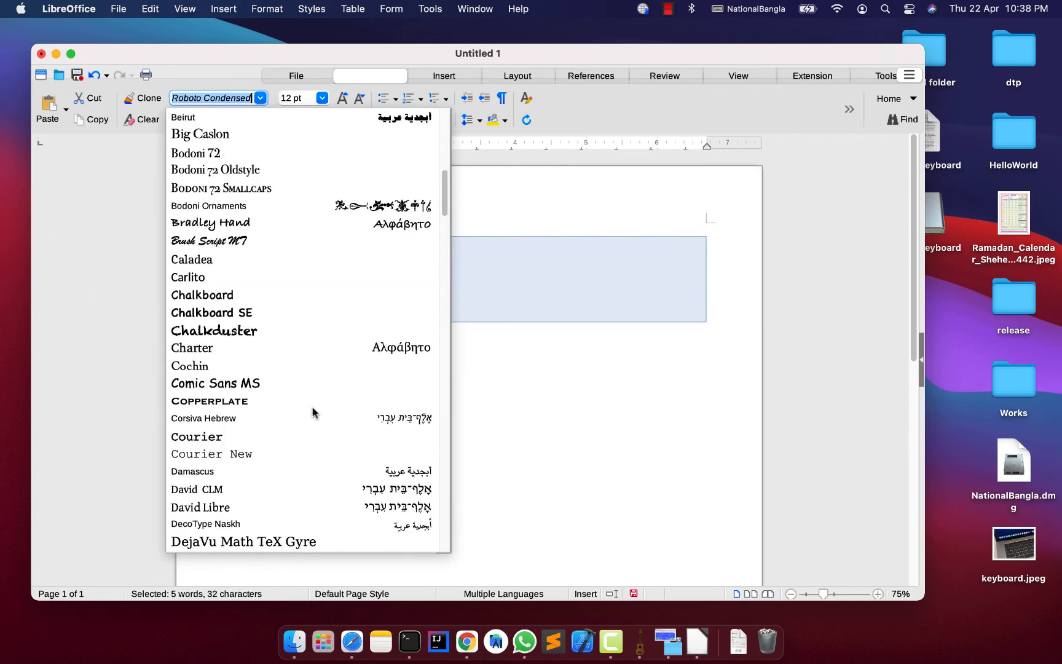
{"action": "scroll", "coordinate": [312, 407], "scroll_direction": "down", "scroll_amount": 1}
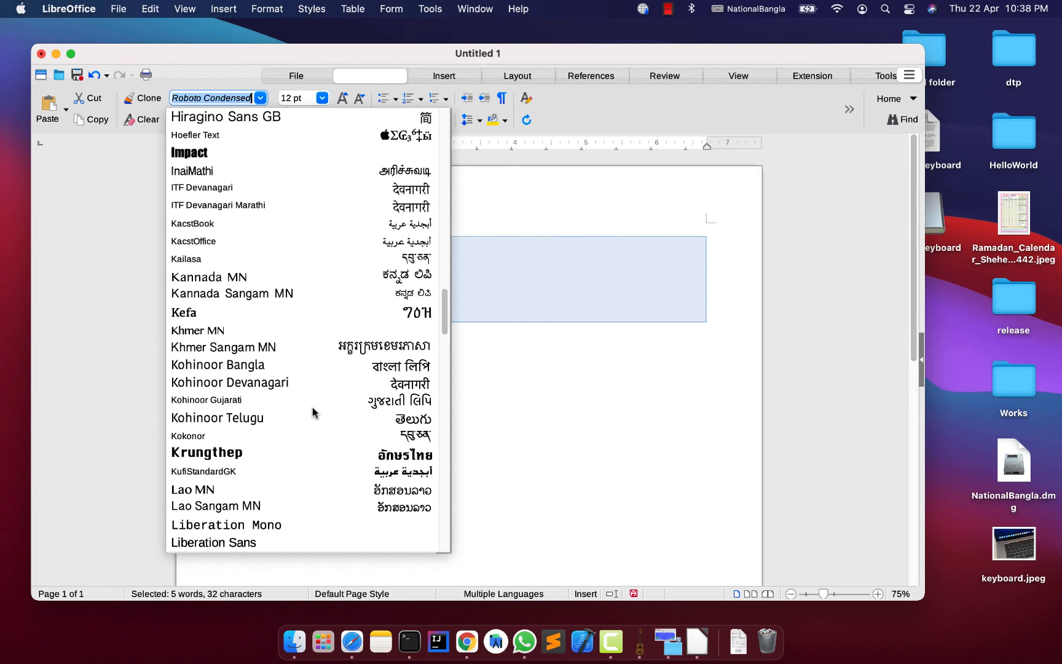
{"action": "scroll", "coordinate": [284, 454], "scroll_direction": "down", "scroll_amount": 12}
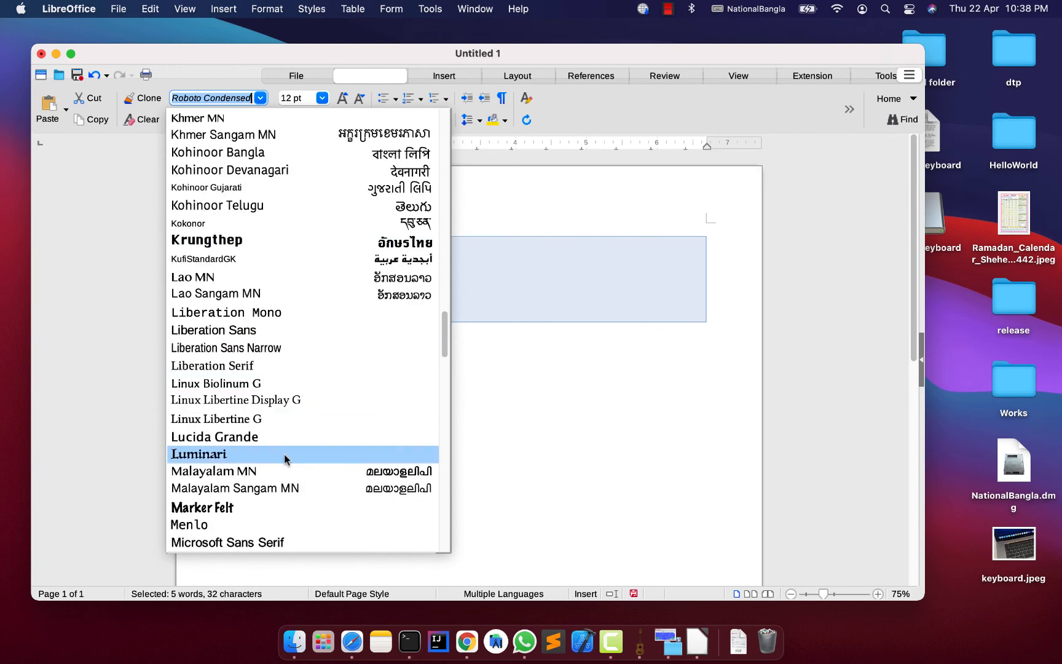
{"action": "scroll", "coordinate": [284, 454], "scroll_direction": "down", "scroll_amount": 17}
{"action": "scroll", "coordinate": [264, 393], "scroll_direction": "down", "scroll_amount": 1}
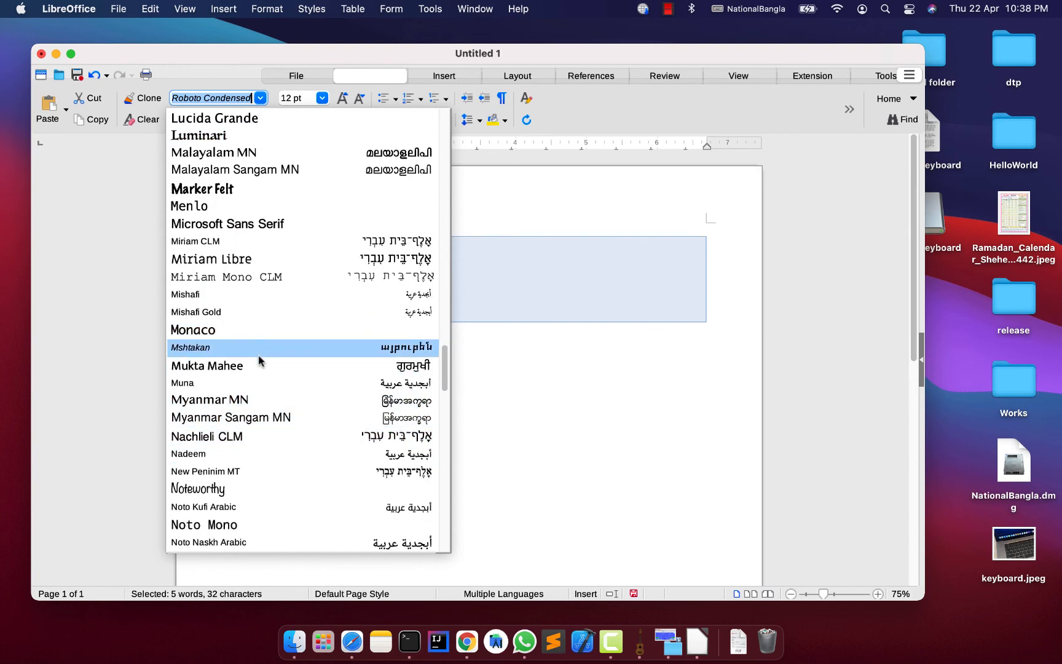
{"action": "scroll", "coordinate": [288, 424], "scroll_direction": "down", "scroll_amount": 20}
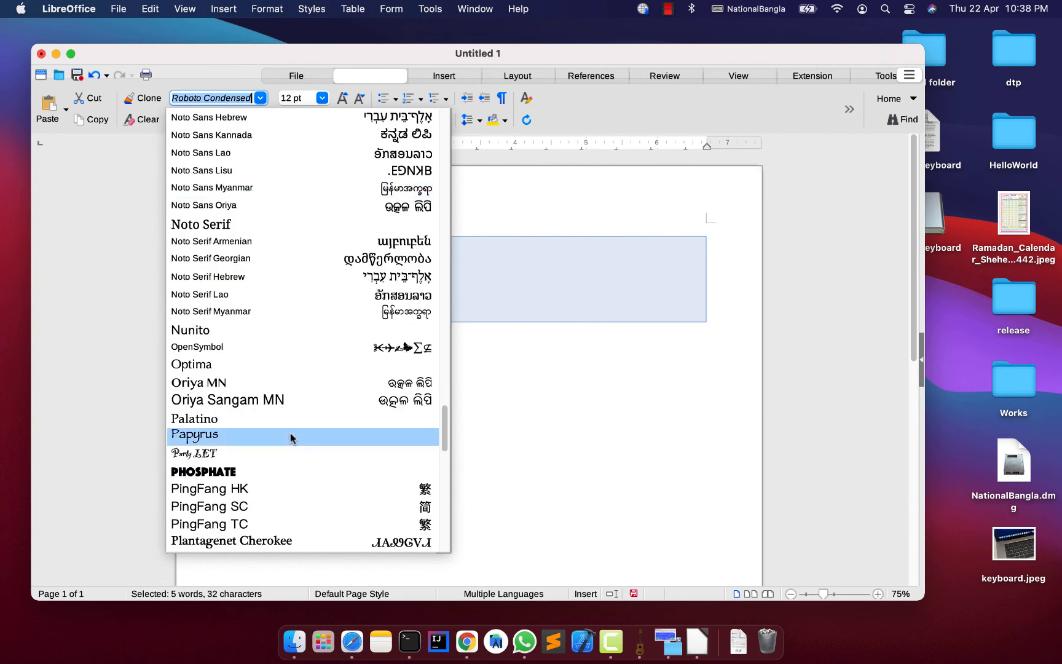
{"action": "scroll", "coordinate": [290, 432], "scroll_direction": "down", "scroll_amount": 20}
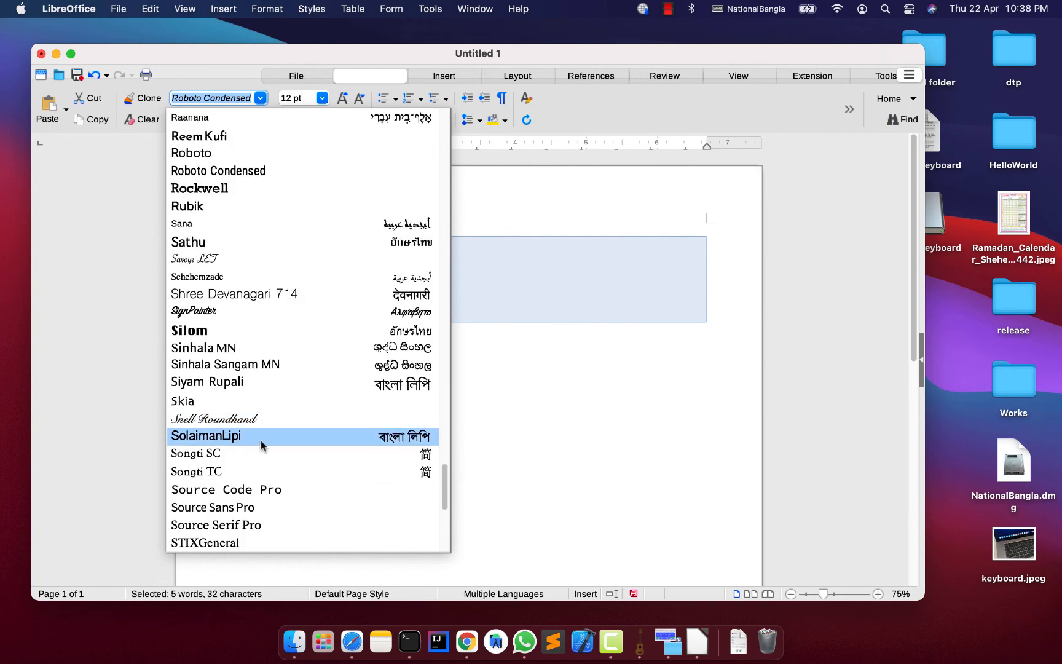
{"action": "left_click", "coordinate": [261, 435]}
{"action": "key", "text": "Right"}
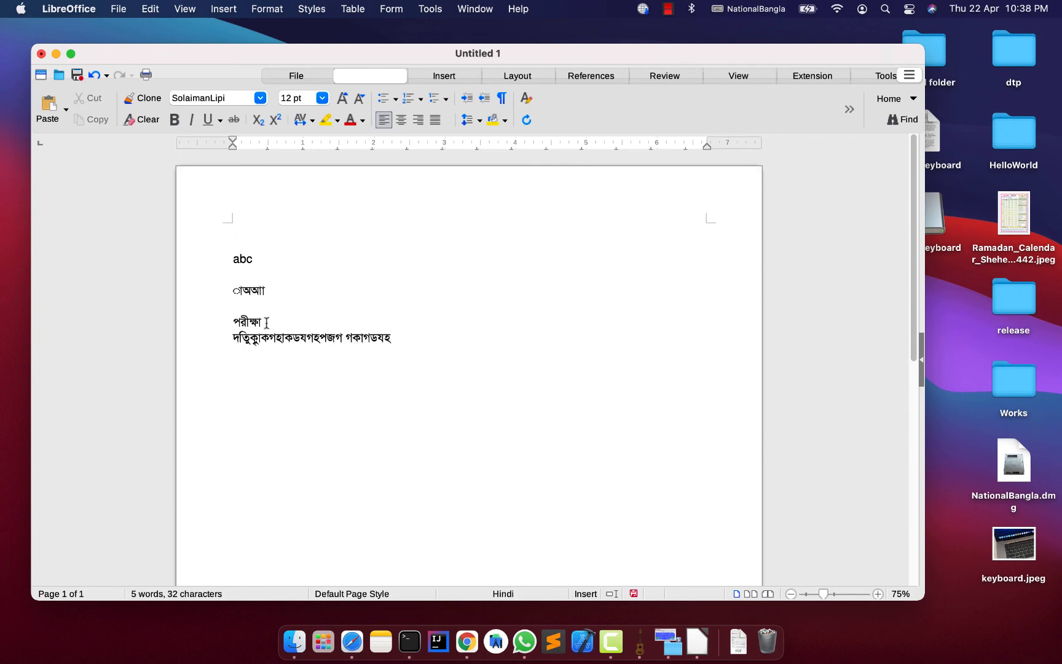
{"action": "left_click_drag", "start_coordinate": [266, 322], "coordinate": [204, 320]}
{"action": "left_click", "coordinate": [308, 320]}
Add lines above "পরীক্ষা" and write "র‍্যাম" and "র্যাম" on two consecutive lines.
{"action": "left_click", "coordinate": [305, 289]}
{"action": "key", "text": "Return"}
{"action": "key", "text": "Return"}
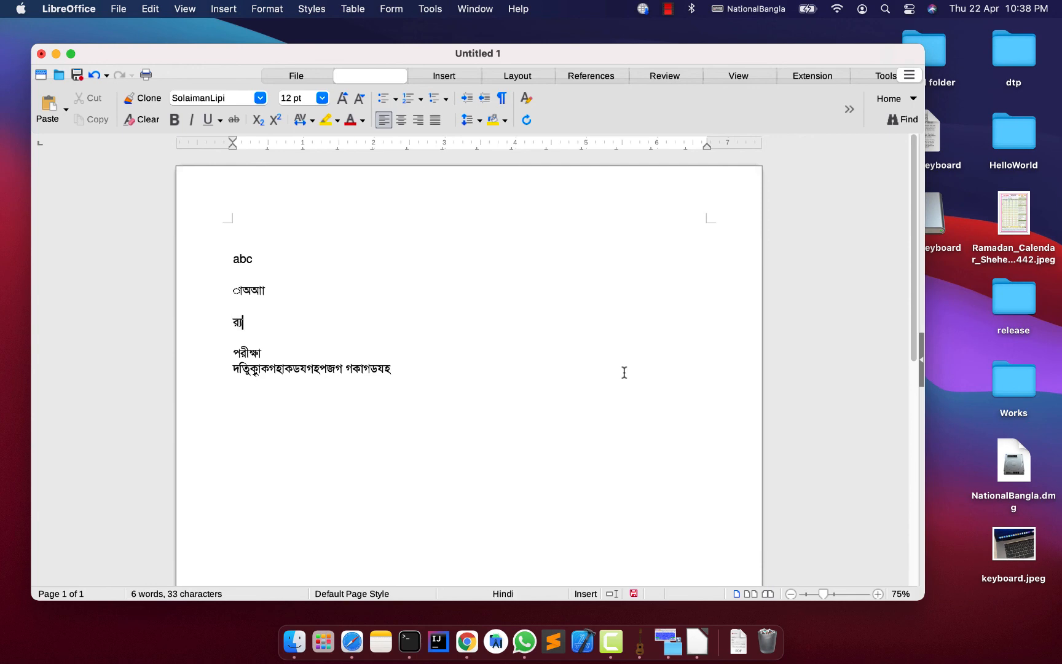
{"action": "type", "text": "র্যাম"}
{"action": "key", "text": "Return"}
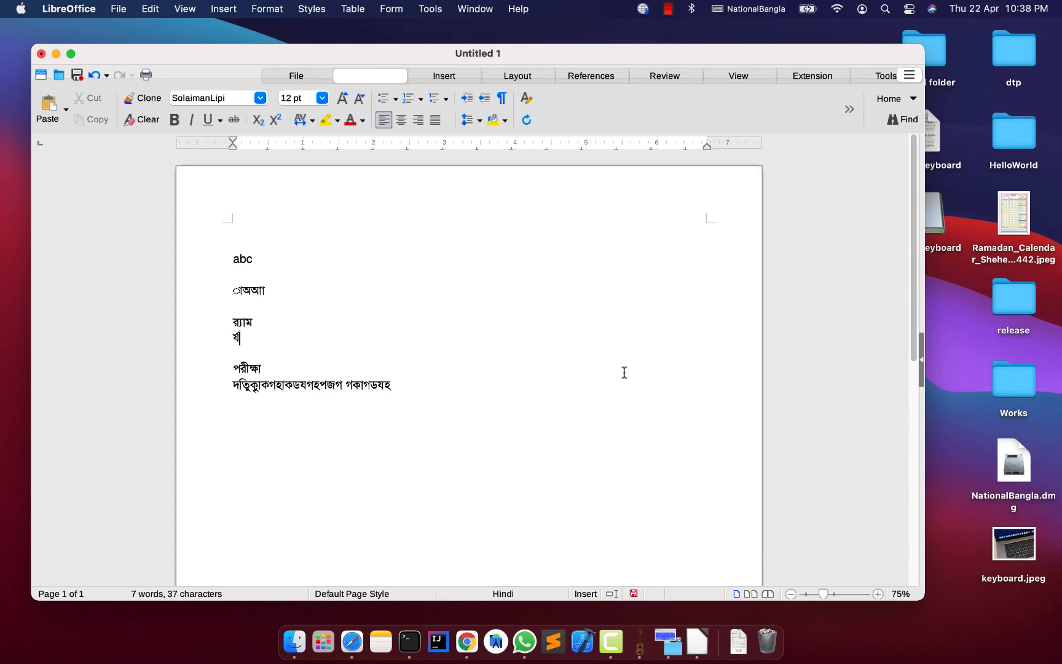
{"action": "type", "text": "র্যাম"}
Select "র‍্যাম", examine the backtick key in the desktop image keyboard.jpeg, and return to the document.
{"action": "double_click", "coordinate": [245, 322]}
{"action": "double_click", "coordinate": [1013, 544]}
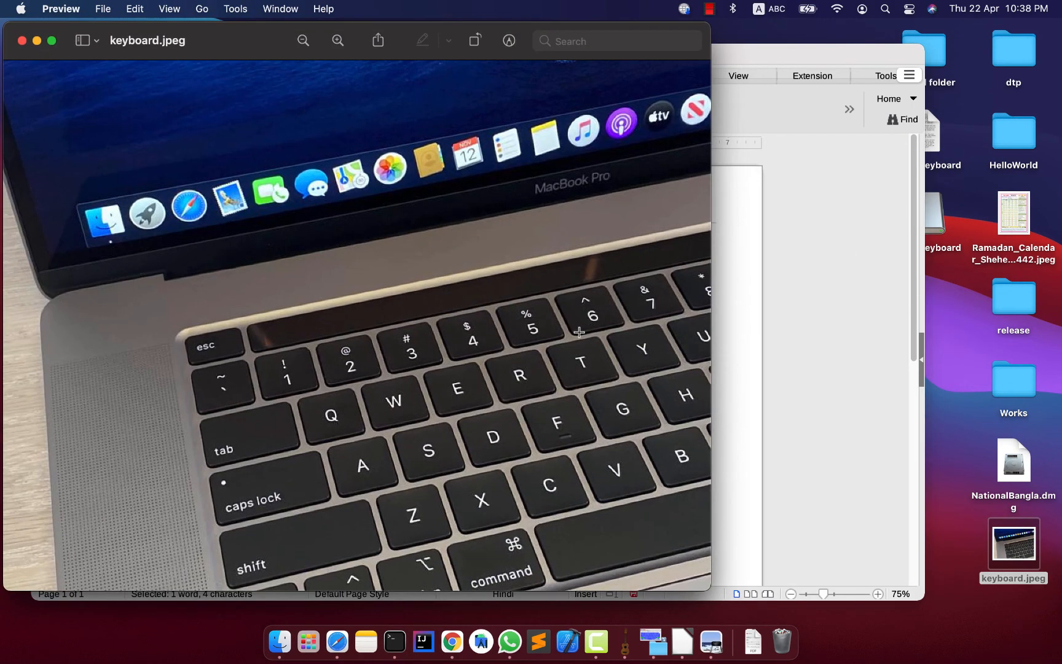
{"action": "left_click_drag", "start_coordinate": [191, 363], "coordinate": [255, 402]}
{"action": "left_click", "coordinate": [290, 394]}
{"action": "left_click", "coordinate": [22, 40]}
{"action": "left_click", "coordinate": [304, 348]}
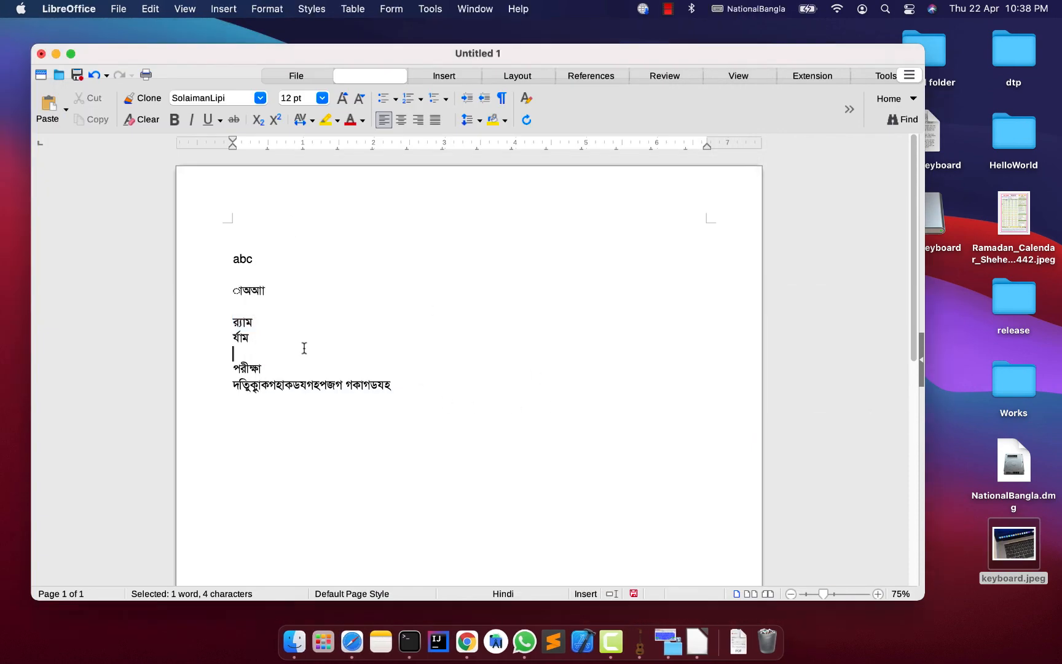
Delete all the text in the document.
{"action": "left_click_drag", "start_coordinate": [386, 387], "coordinate": [164, 240]}
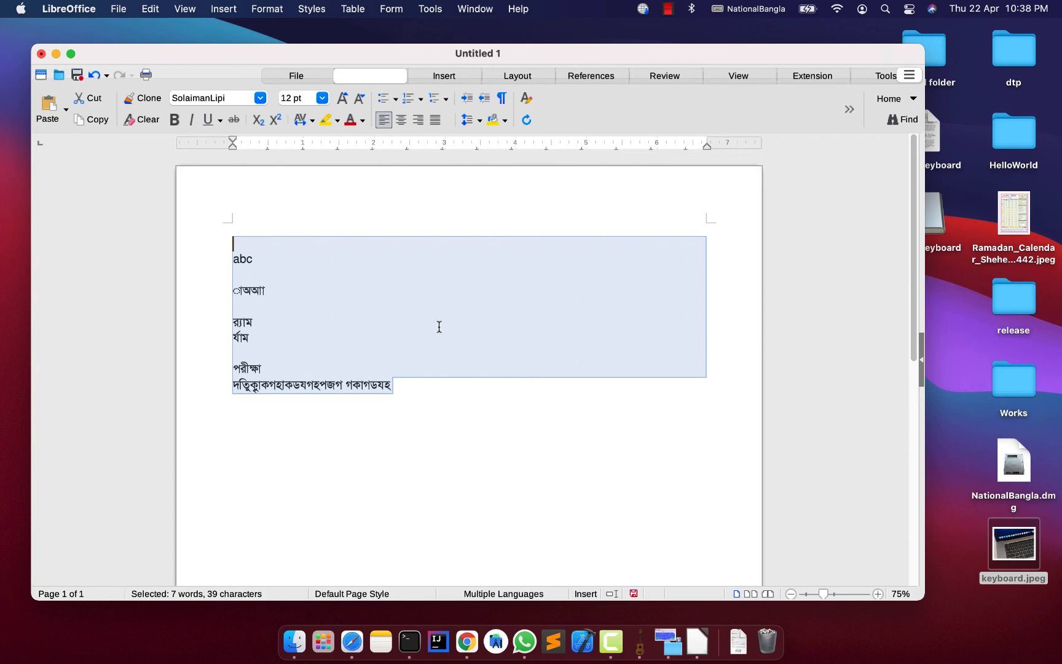
{"action": "key", "text": "Delete"}
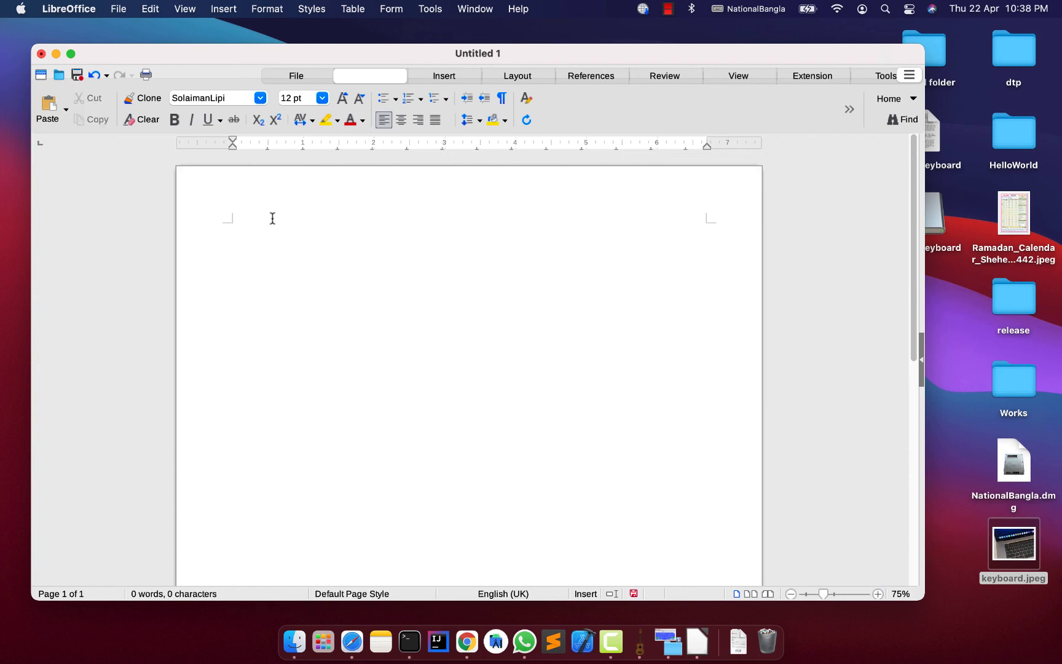
{"action": "left_click", "coordinate": [228, 97]}
{"action": "left_click", "coordinate": [391, 289]}
Switch to Safari and search the web for "onicorn lab font" in a new tab.
{"action": "left_click", "coordinate": [365, 641]}
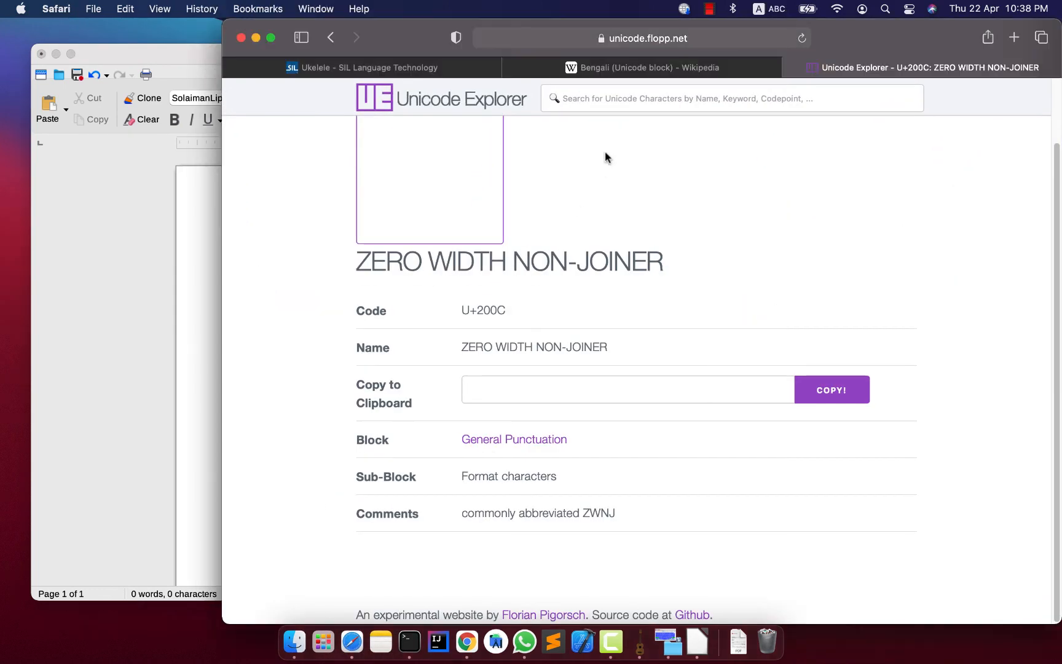
{"action": "key", "text": "super+t"}
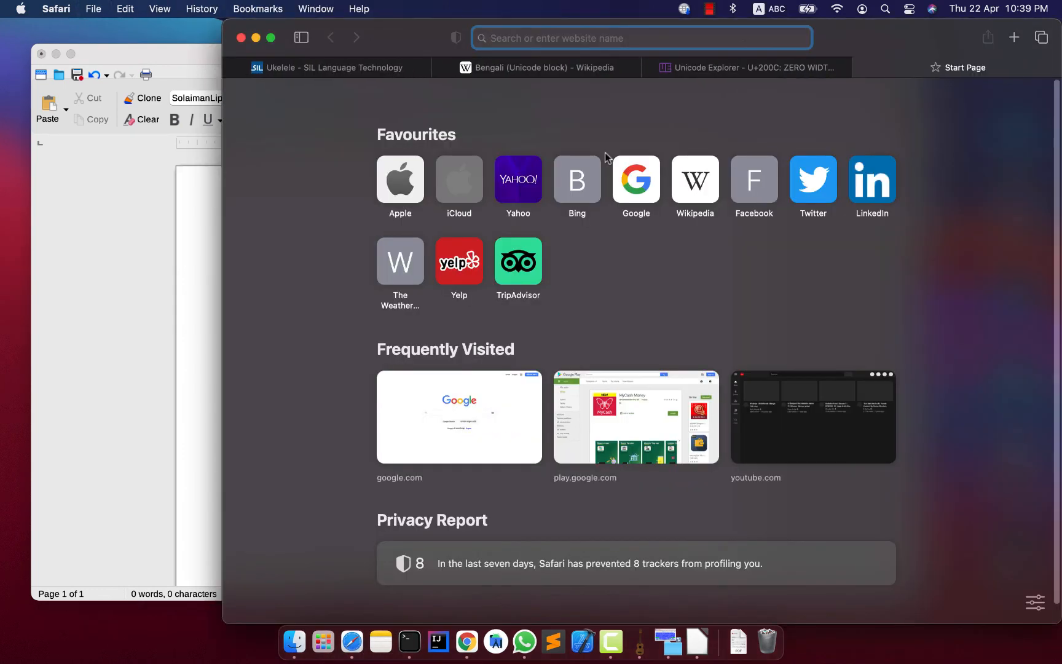
{"action": "type", "text": "ba"}
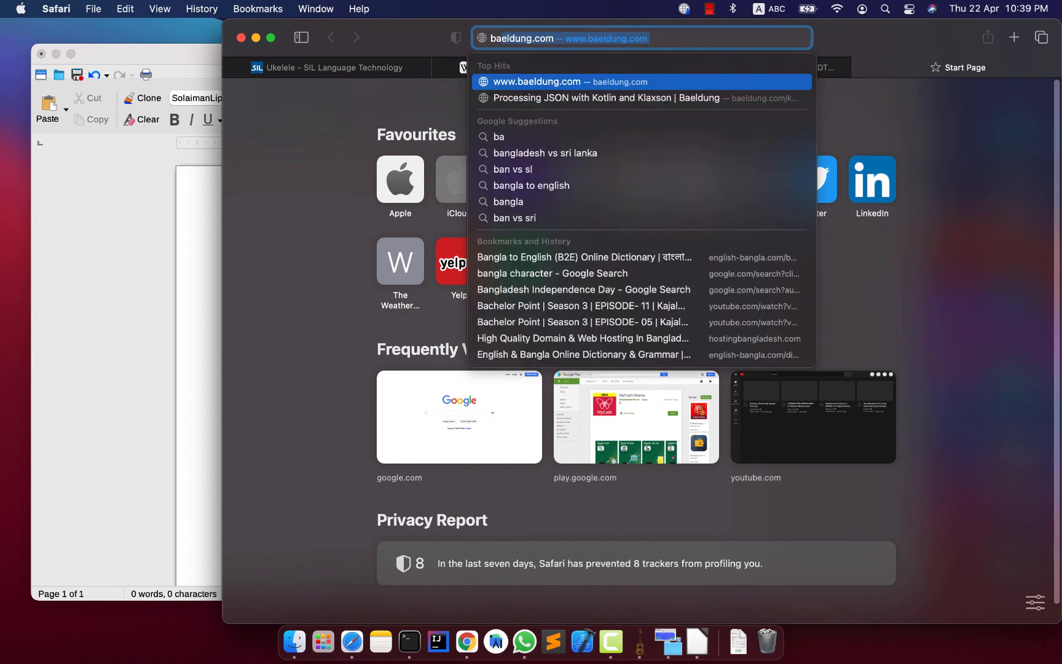
{"action": "key", "text": "BackSpace"}
{"action": "key", "text": "BackSpace"}
{"action": "key", "text": "BackSpace"}
{"action": "type", "text": "oni"}
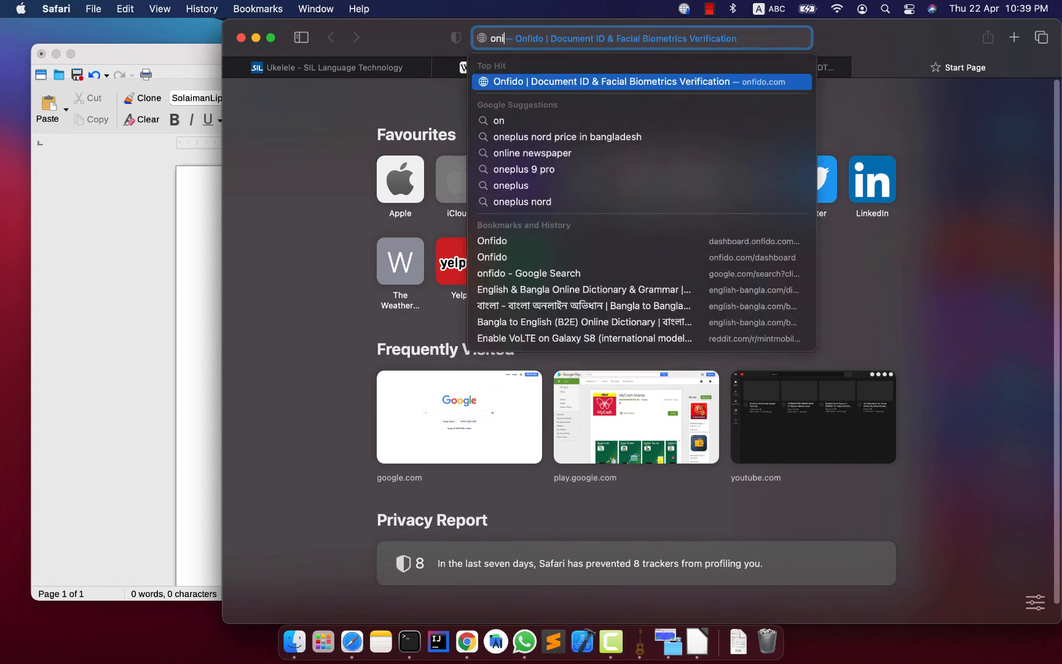
{"action": "type", "text": "corn lab"}
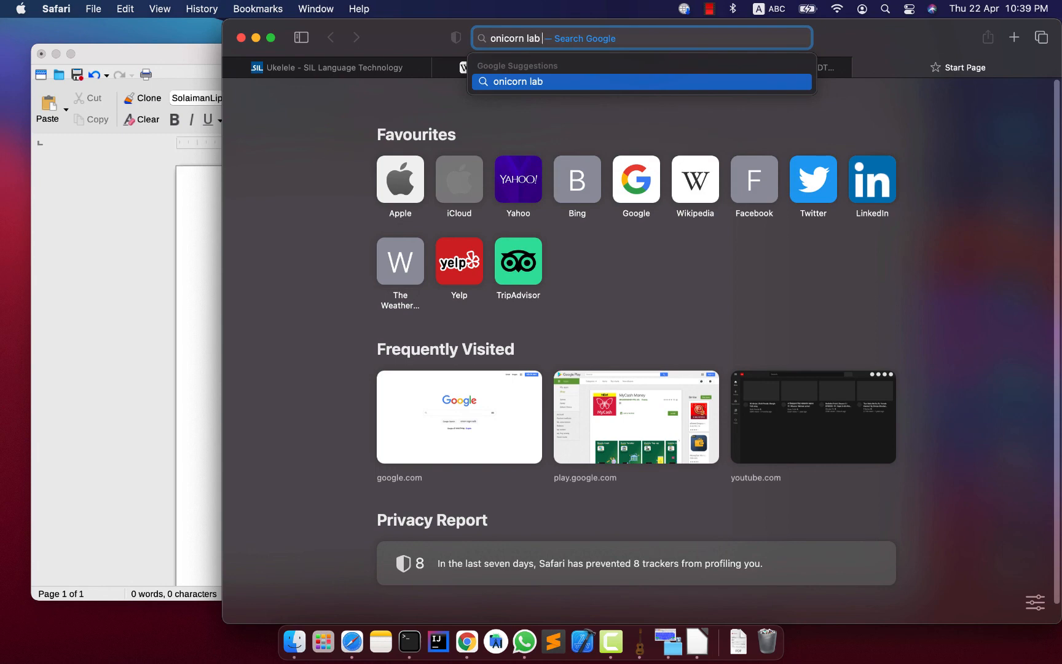
{"action": "type", "text": " font"}
{"action": "key", "text": "Return"}
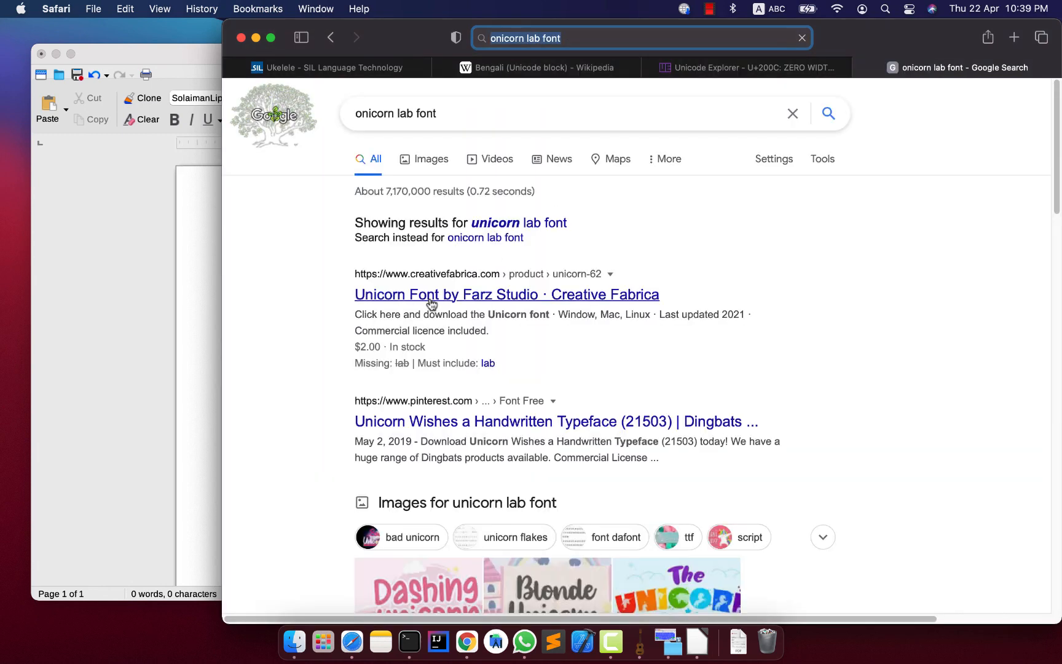
Change the search query to "omicorn lab font" and rerun the search.
{"action": "left_click", "coordinate": [368, 115]}
{"action": "key", "text": "BackSpace"}
{"action": "type", "text": "m"}
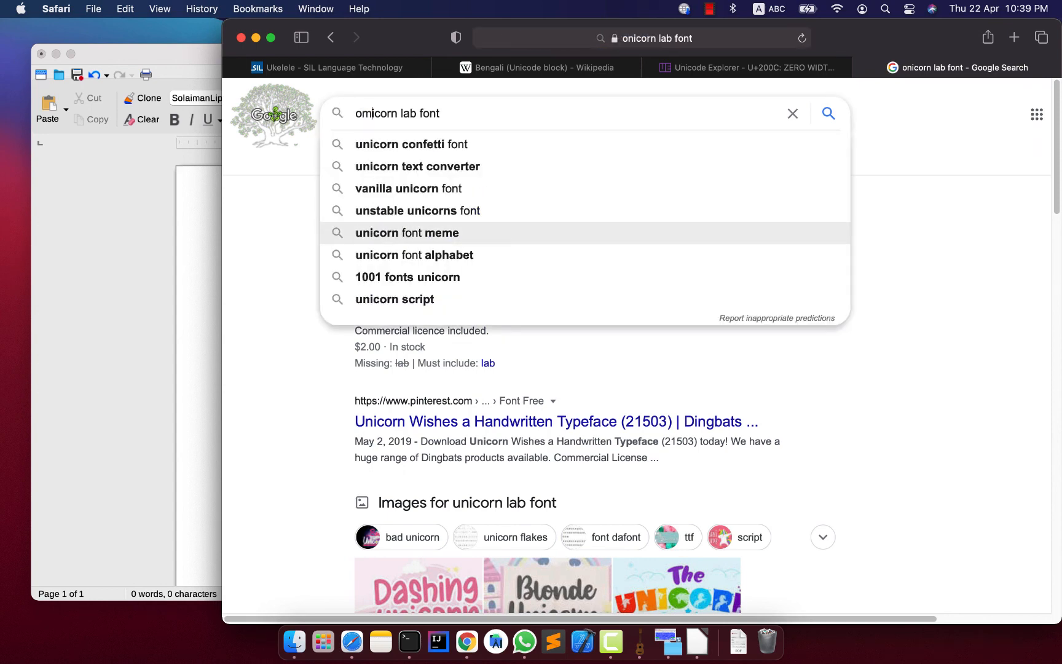
{"action": "key", "text": "Return"}
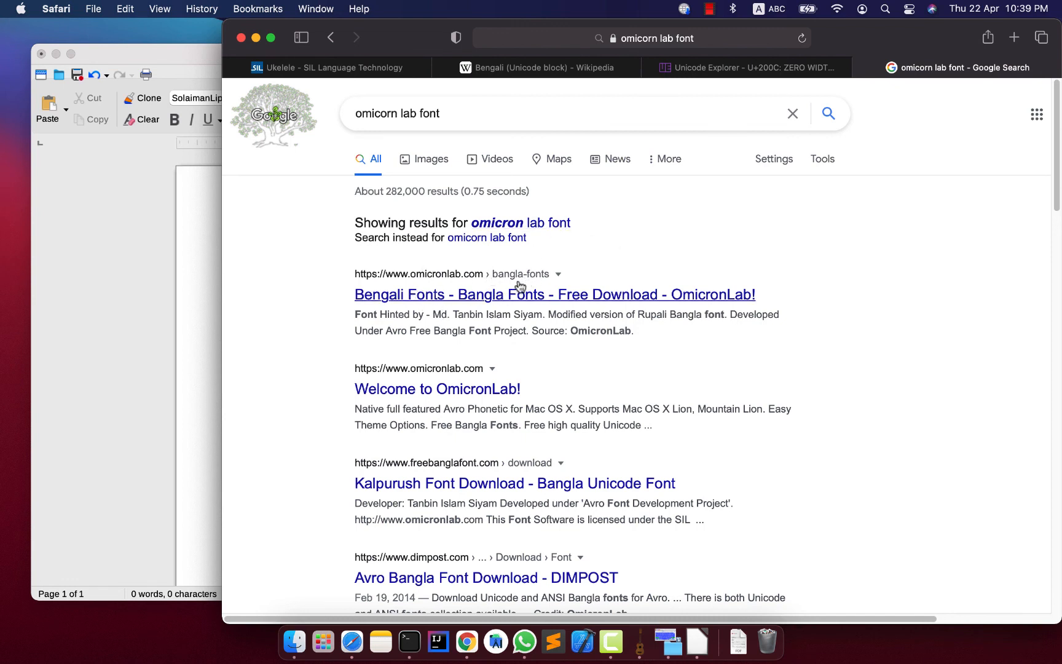
Open OmicronLab's Bengali Fonts free download page from the search results and locate the SolaimanLipi entry.
{"action": "left_click", "coordinate": [472, 301]}
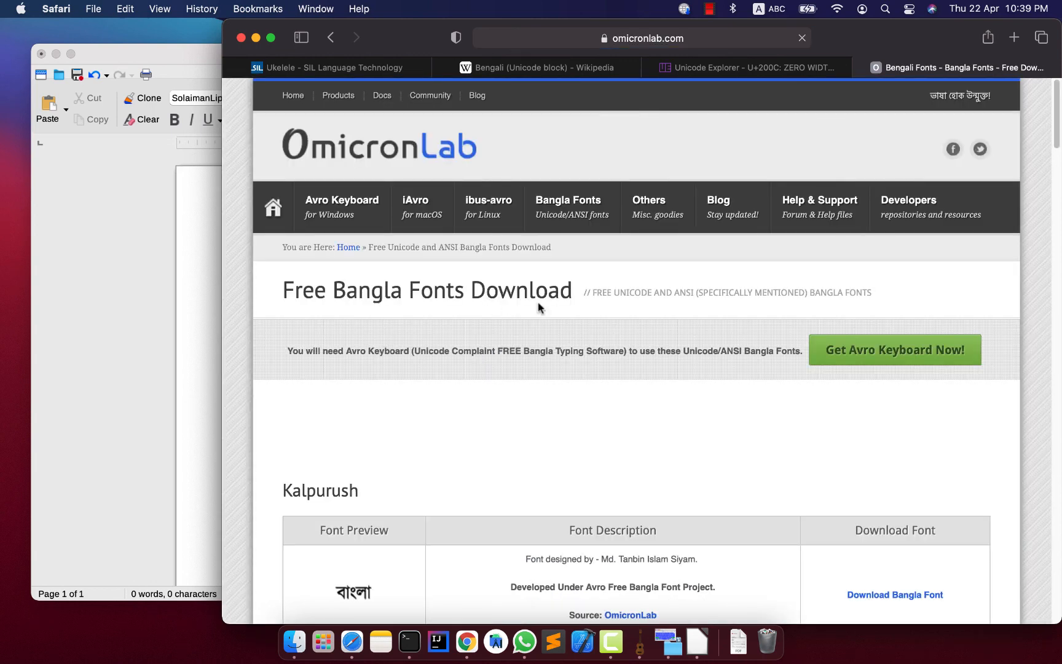
{"action": "scroll", "coordinate": [538, 308], "scroll_direction": "down", "scroll_amount": 2}
{"action": "scroll", "coordinate": [538, 307], "scroll_direction": "down", "scroll_amount": 3}
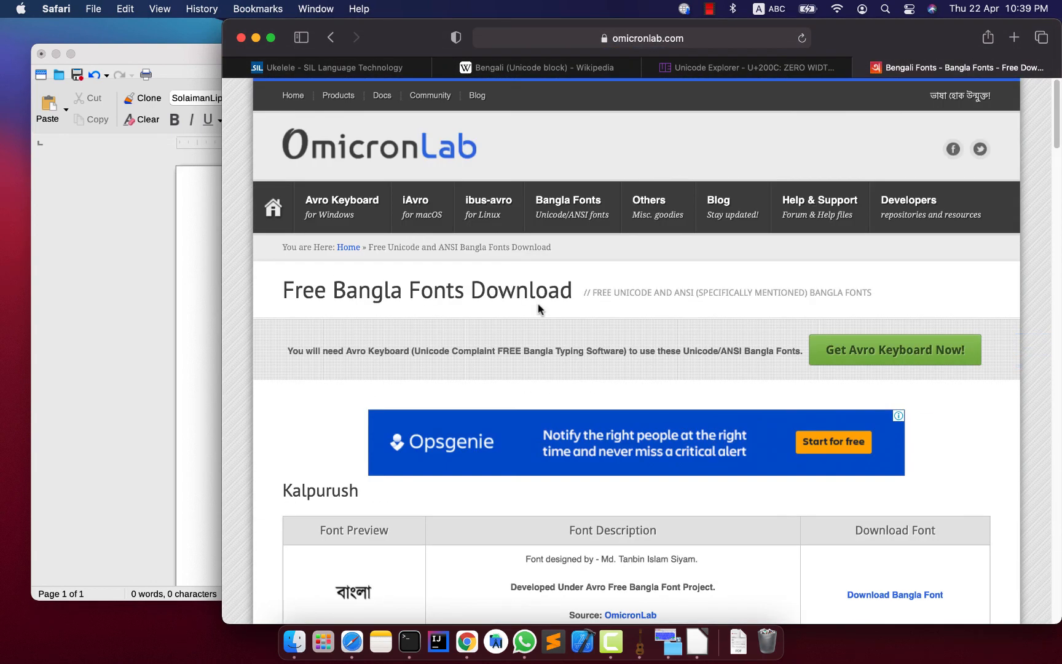
{"action": "scroll", "coordinate": [539, 308], "scroll_direction": "down", "scroll_amount": 3}
{"action": "scroll", "coordinate": [538, 304], "scroll_direction": "down", "scroll_amount": 10}
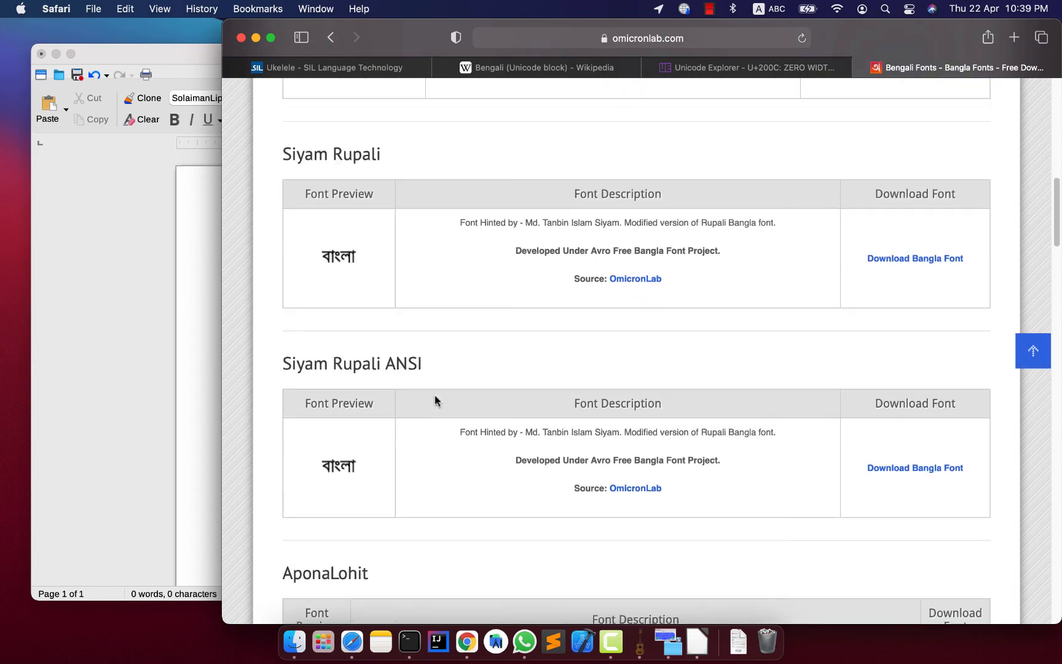
{"action": "scroll", "coordinate": [430, 390], "scroll_direction": "down", "scroll_amount": 8}
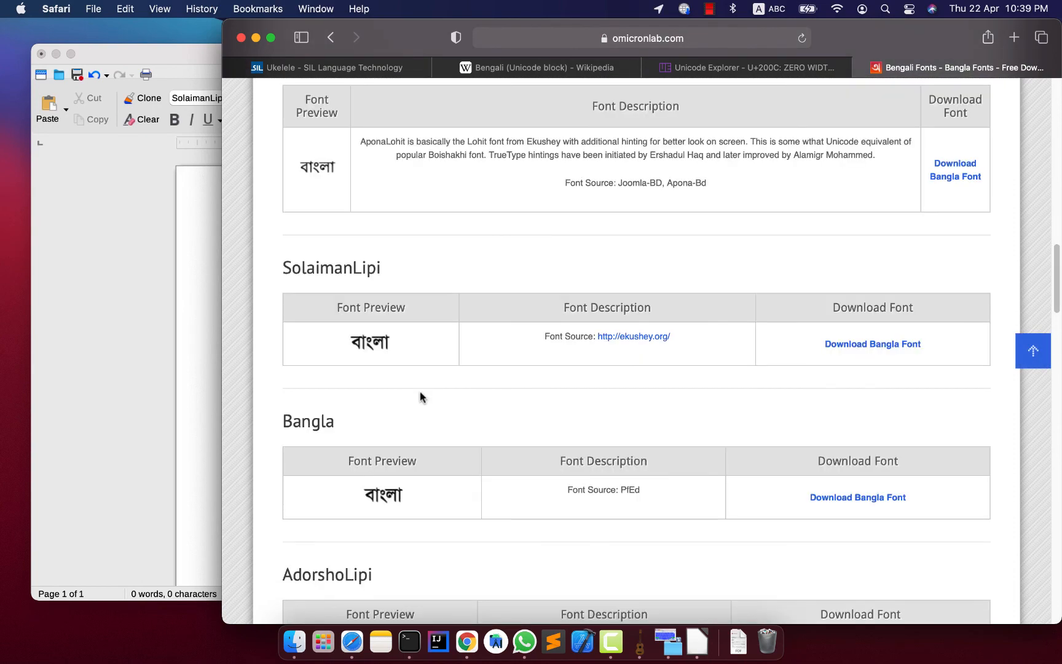
{"action": "double_click", "coordinate": [304, 270]}
{"action": "left_click", "coordinate": [408, 277]}
Examine the other downloadable fonts on the page, including BenSenHandwriting, and return to the Kalpurush entries at the start of the list.
{"action": "scroll", "coordinate": [598, 419], "scroll_direction": "down", "scroll_amount": 1}
{"action": "scroll", "coordinate": [519, 438], "scroll_direction": "down", "scroll_amount": 10}
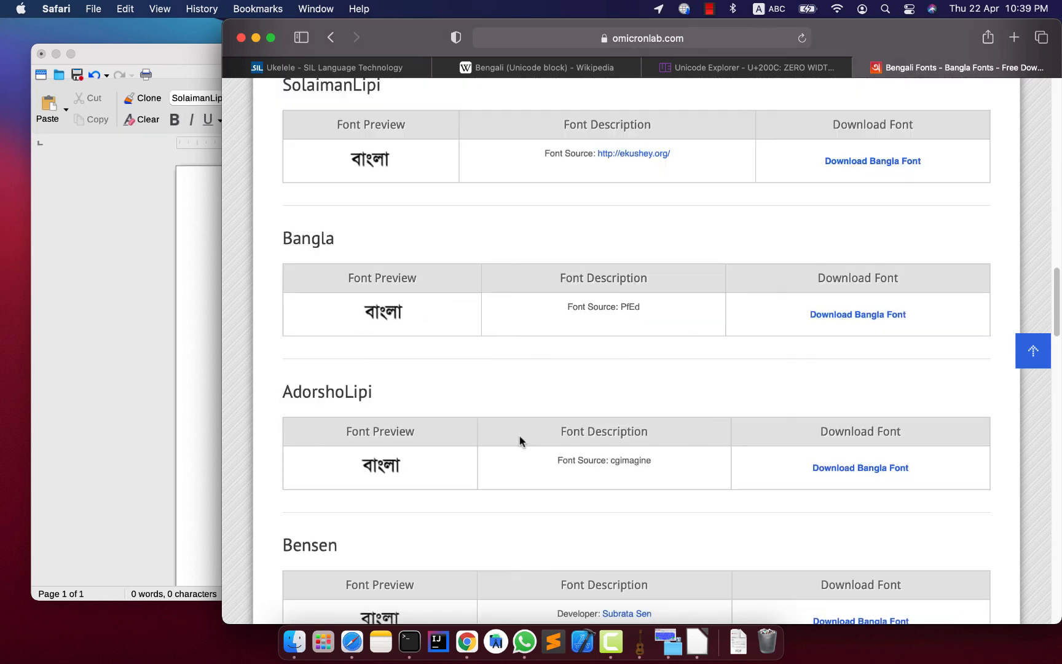
{"action": "scroll", "coordinate": [442, 423], "scroll_direction": "down", "scroll_amount": 2}
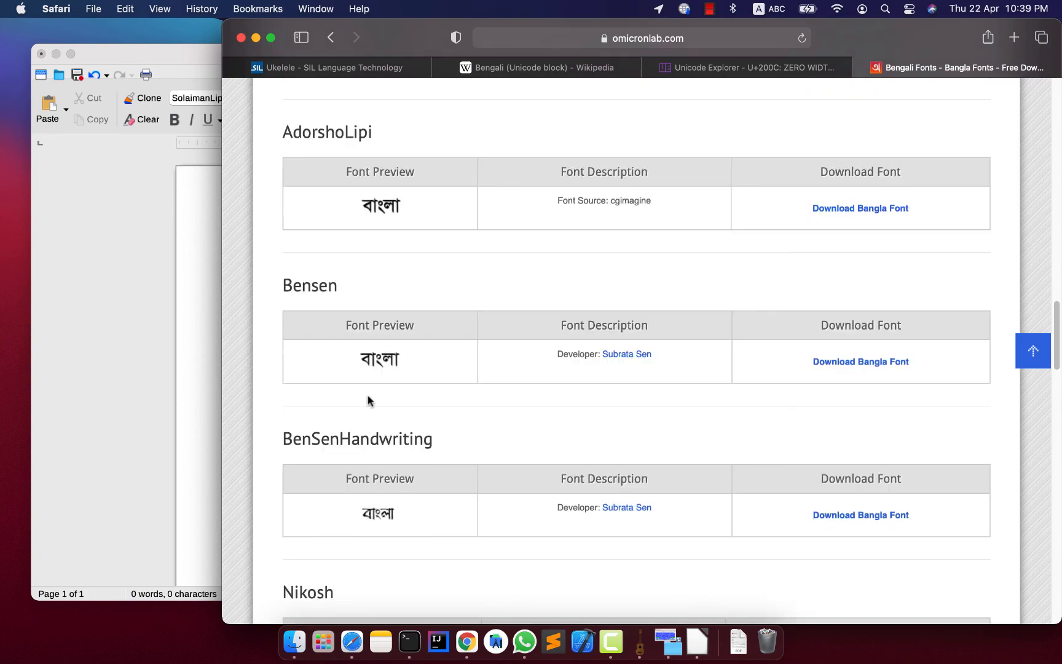
{"action": "double_click", "coordinate": [326, 436]}
{"action": "scroll", "coordinate": [615, 461], "scroll_direction": "down", "scroll_amount": 20}
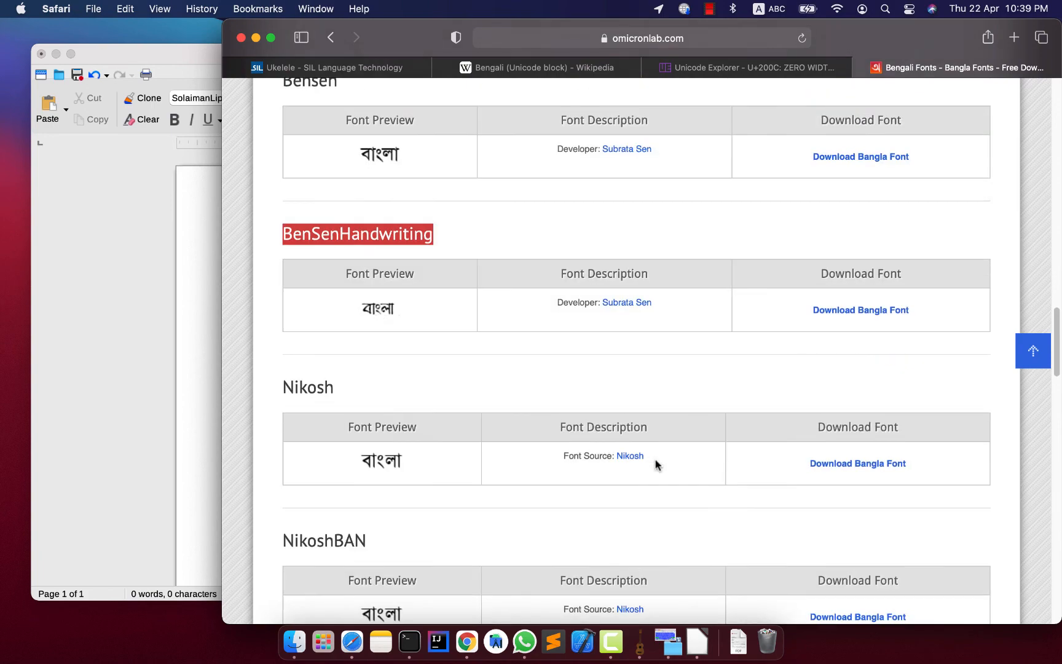
{"action": "scroll", "coordinate": [571, 444], "scroll_direction": "down", "scroll_amount": 5}
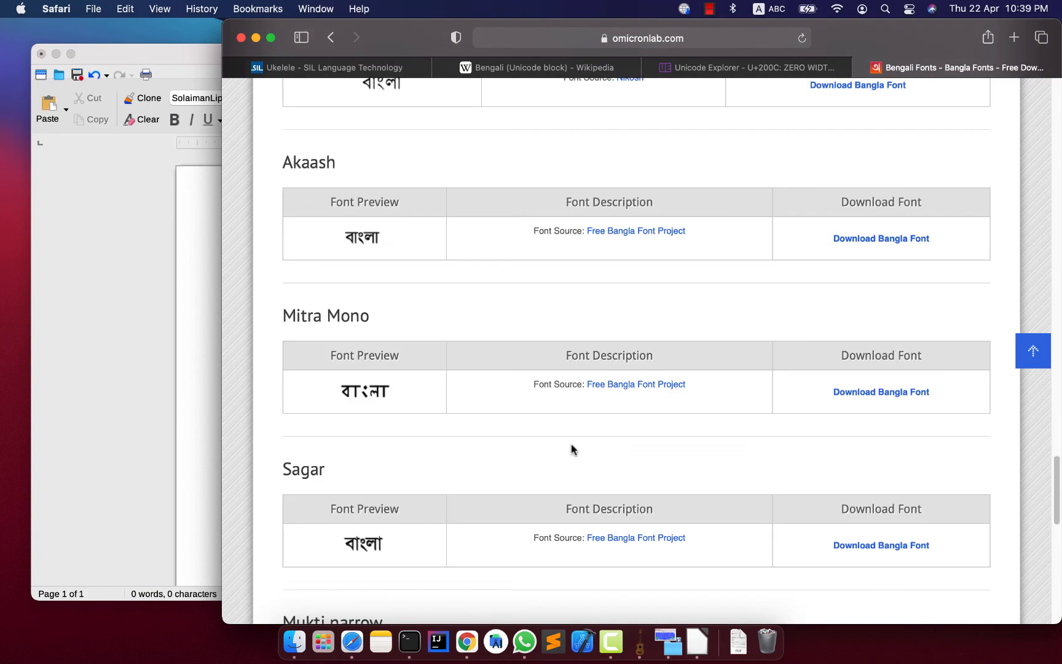
{"action": "scroll", "coordinate": [571, 444], "scroll_direction": "up", "scroll_amount": 20}
{"action": "scroll", "coordinate": [571, 448], "scroll_direction": "up", "scroll_amount": 20}
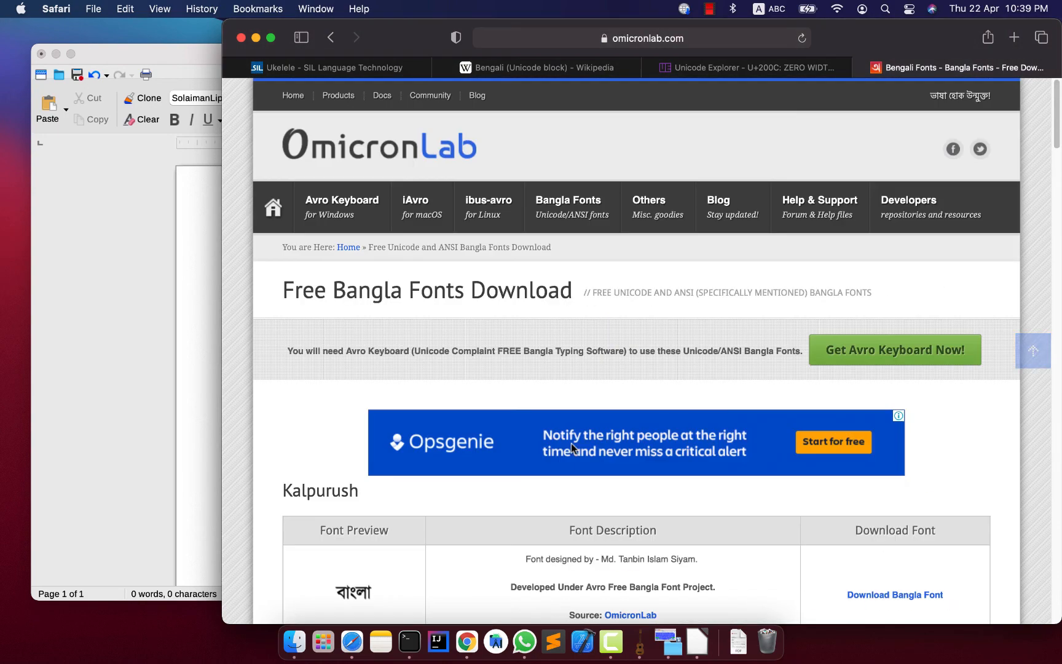
{"action": "scroll", "coordinate": [572, 449], "scroll_direction": "down", "scroll_amount": 10}
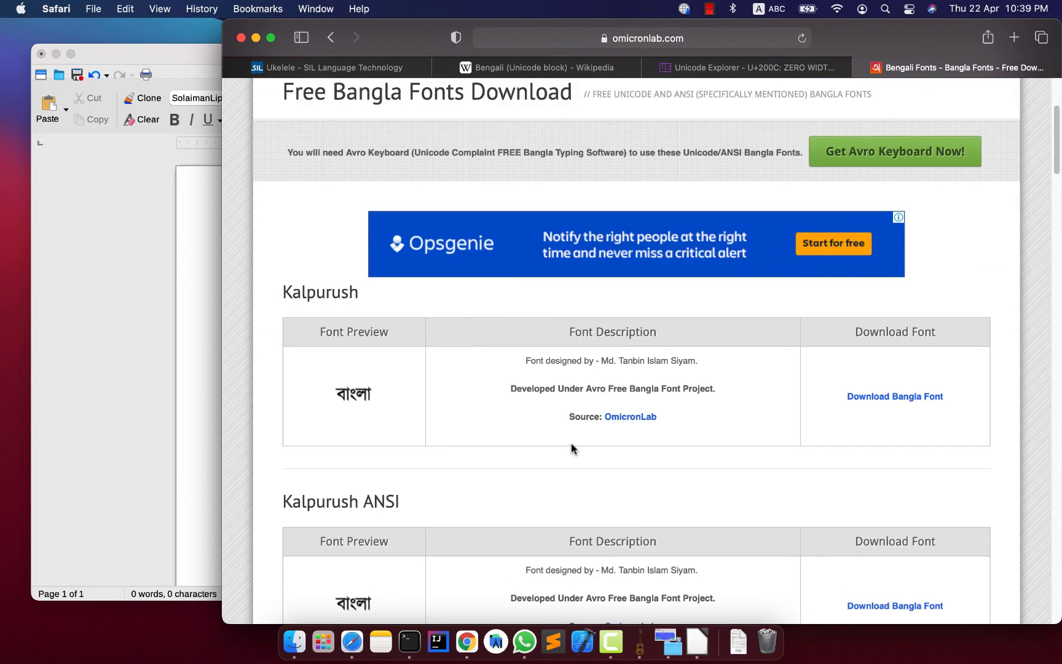